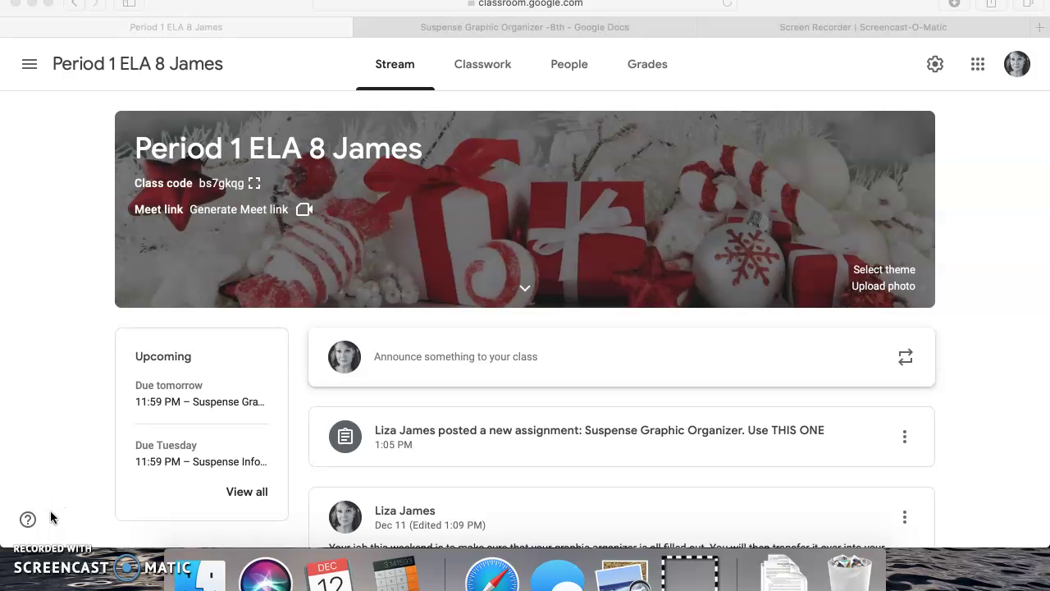
Review the weekend announcement, the newest assignment post and the upcoming due dates in the class stream.
{"action": "scroll", "coordinate": [502, 242], "scroll_direction": "down", "scroll_amount": 2}
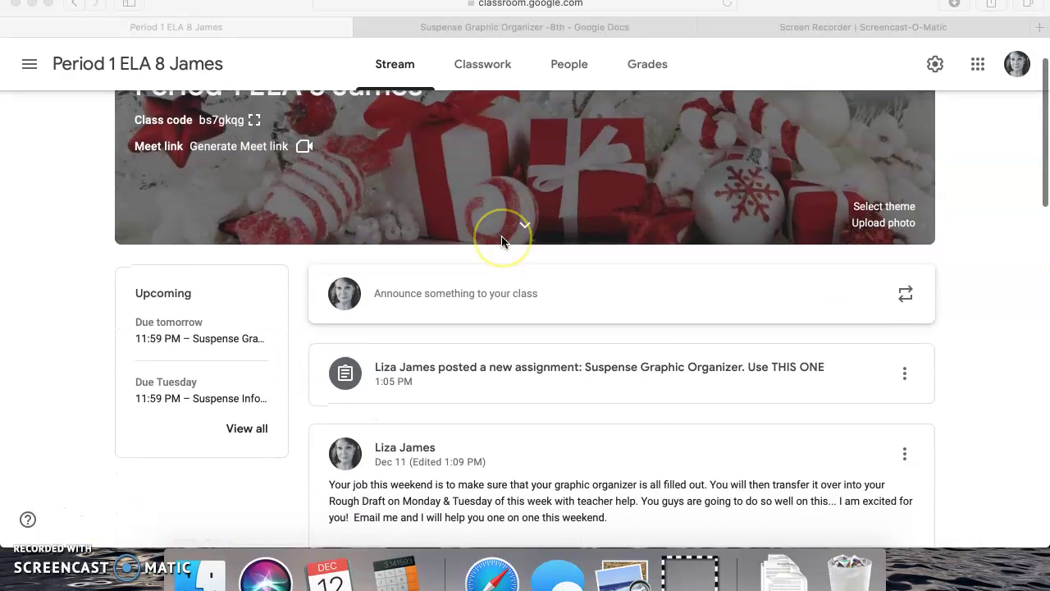
{"action": "scroll", "coordinate": [502, 241], "scroll_direction": "down", "scroll_amount": 10}
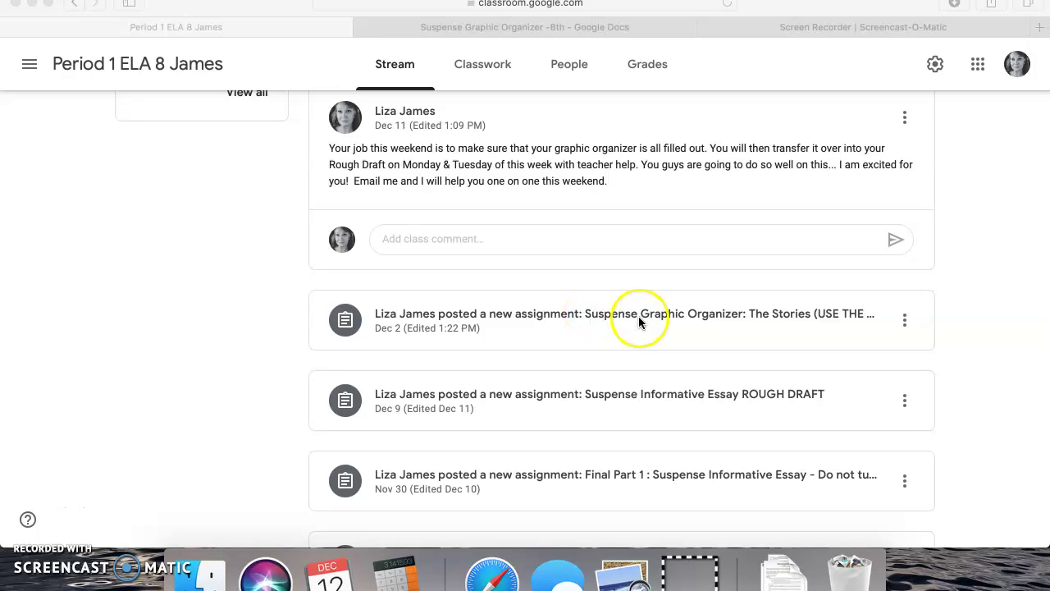
{"action": "scroll", "coordinate": [646, 315], "scroll_direction": "up", "scroll_amount": 6}
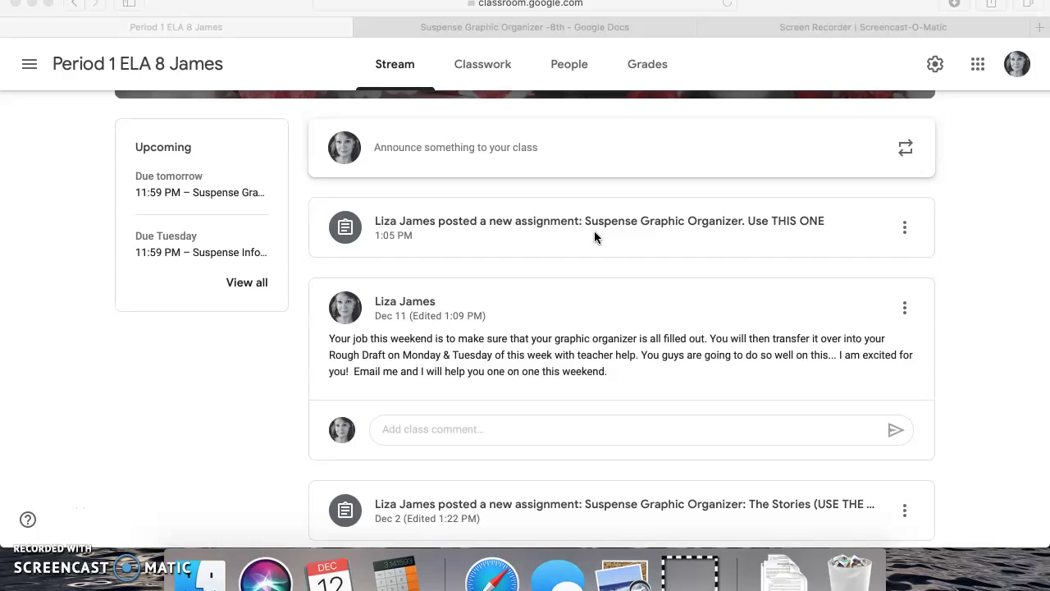
{"action": "left_click", "coordinate": [170, 208]}
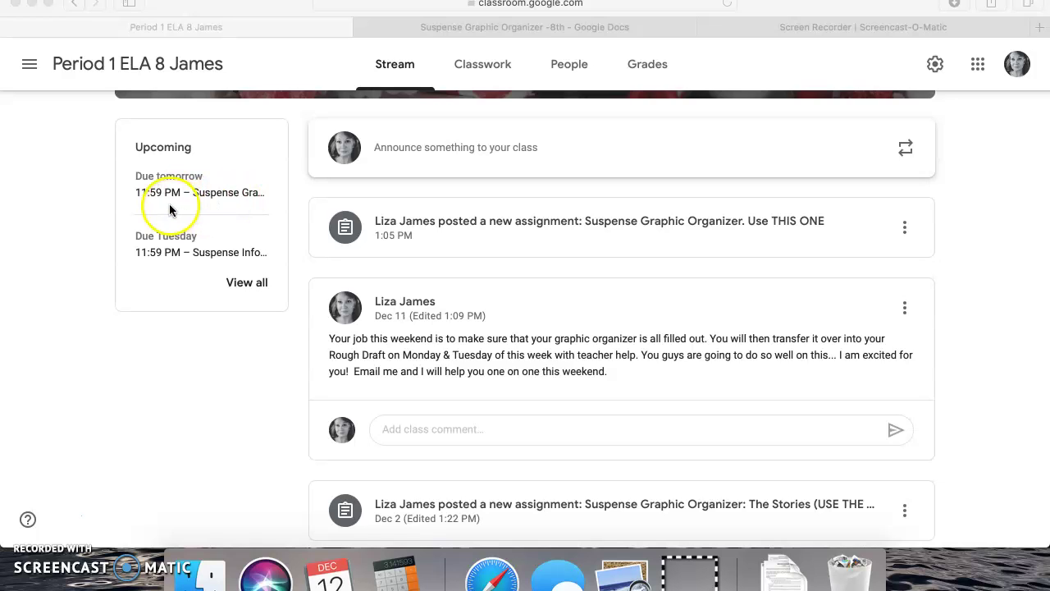
{"action": "left_click", "coordinate": [172, 195]}
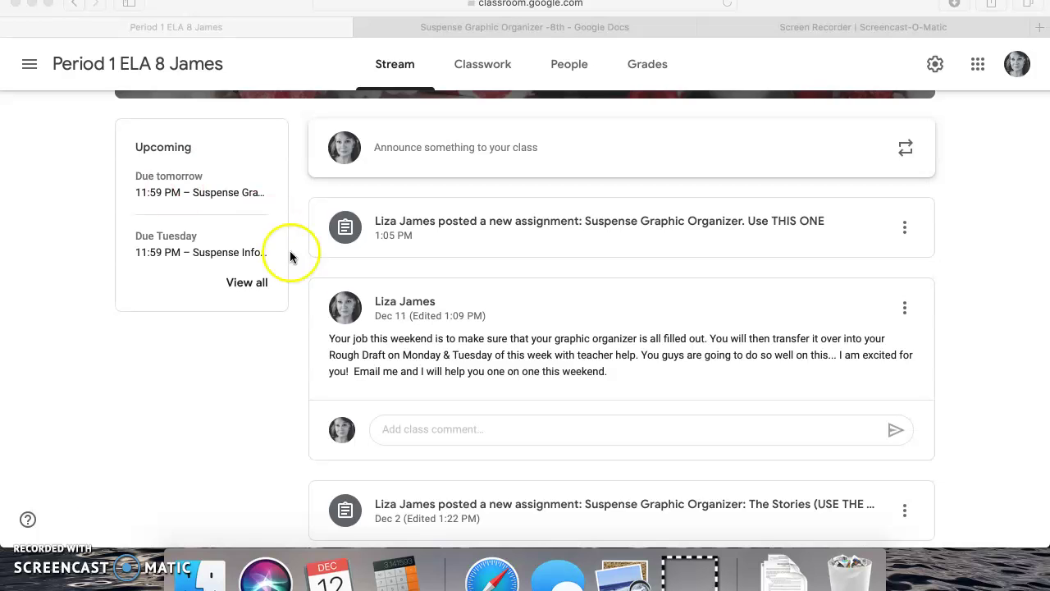
Look through the older stream posts, including the PEEL Paragraph Notes and Suspense Notes materials and their note check assignments.
{"action": "scroll", "coordinate": [539, 382], "scroll_direction": "down", "scroll_amount": 3}
{"action": "scroll", "coordinate": [541, 387], "scroll_direction": "down", "scroll_amount": 10}
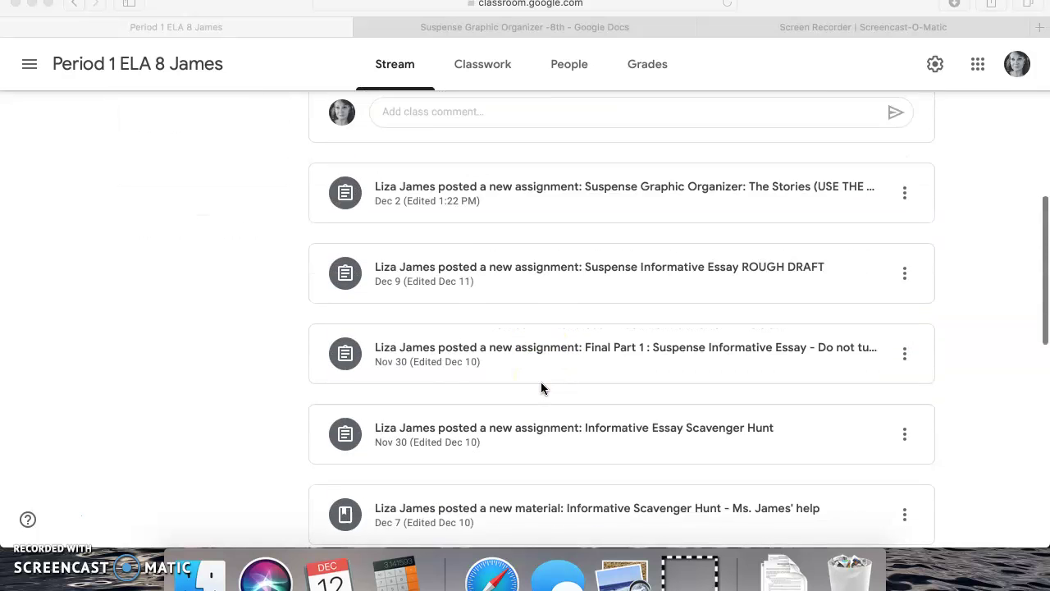
{"action": "scroll", "coordinate": [540, 387], "scroll_direction": "down", "scroll_amount": 8}
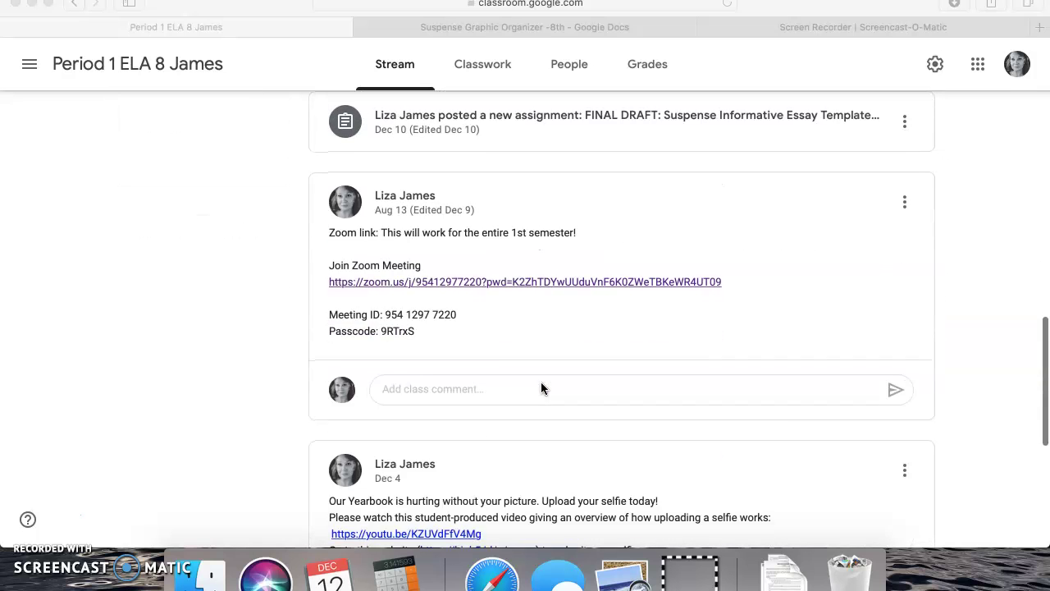
{"action": "scroll", "coordinate": [540, 381], "scroll_direction": "down", "scroll_amount": 1}
{"action": "left_click", "coordinate": [546, 351]}
{"action": "scroll", "coordinate": [547, 351], "scroll_direction": "down", "scroll_amount": 1}
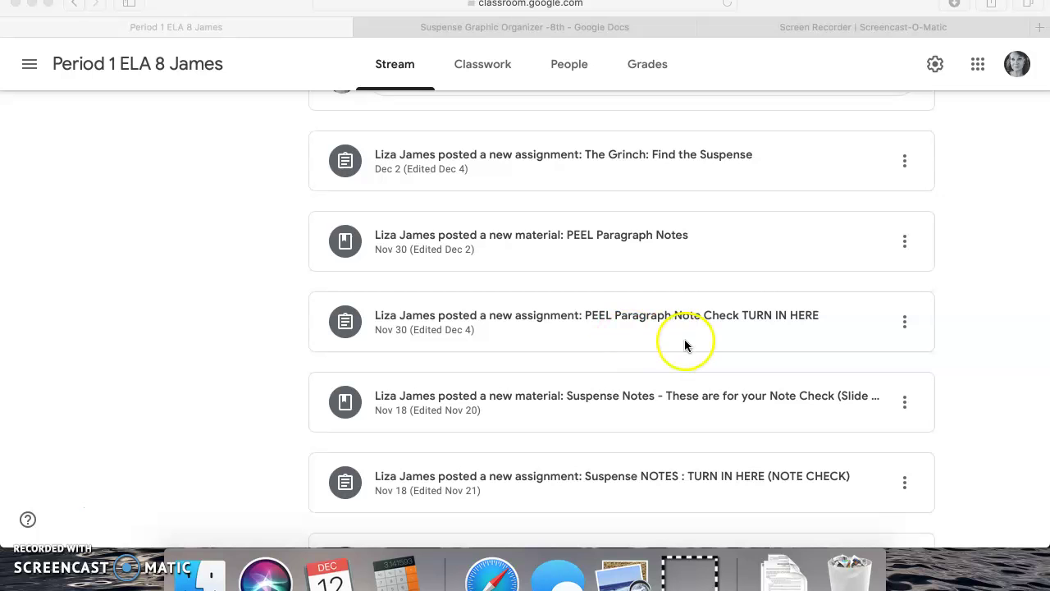
{"action": "scroll", "coordinate": [749, 320], "scroll_direction": "up", "scroll_amount": 1}
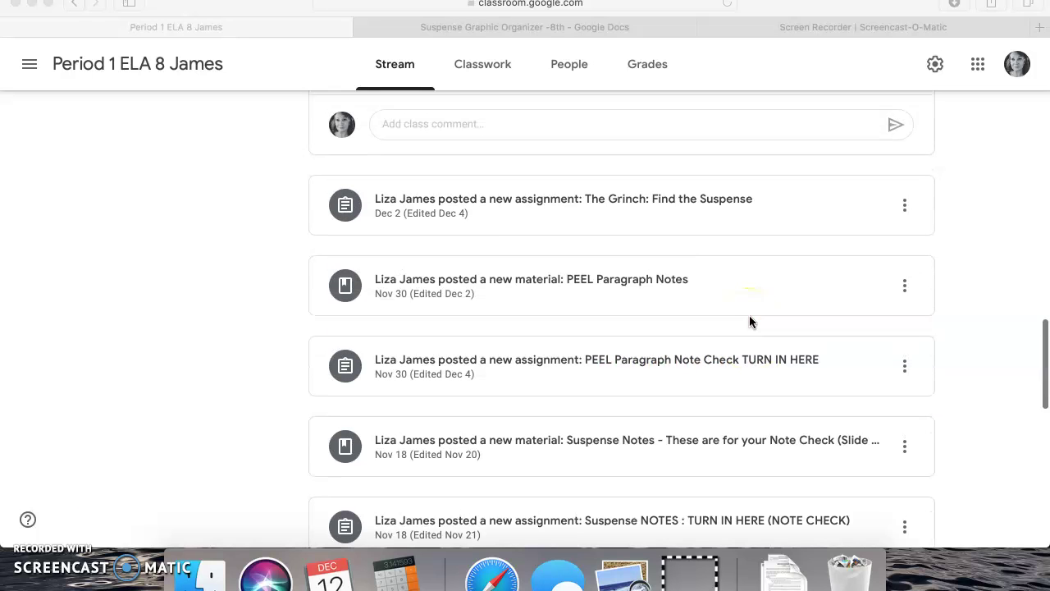
{"action": "scroll", "coordinate": [749, 322], "scroll_direction": "down", "scroll_amount": 1}
{"action": "scroll", "coordinate": [749, 320], "scroll_direction": "down", "scroll_amount": 2}
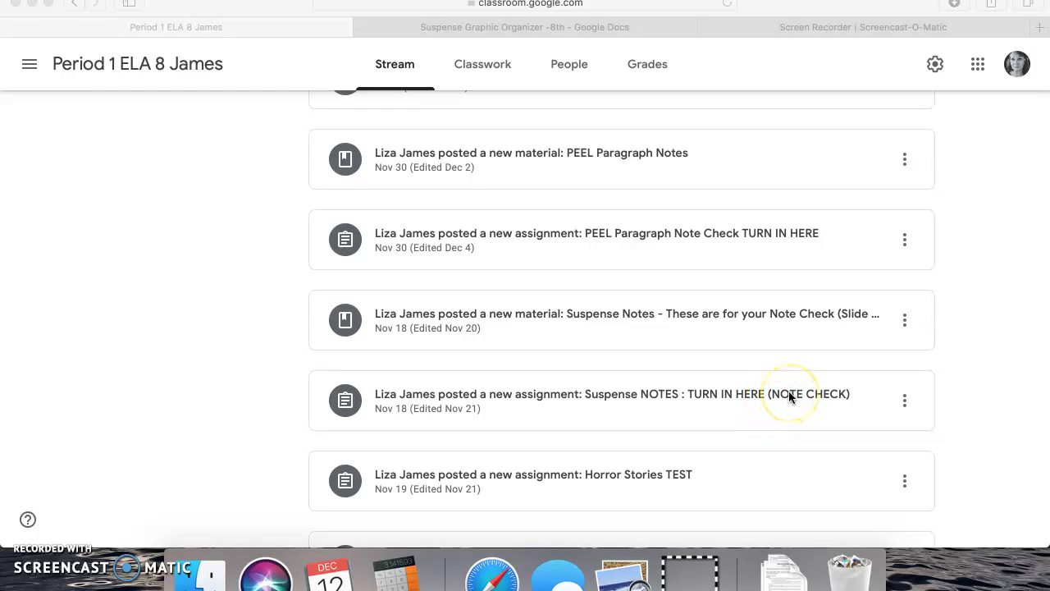
{"action": "scroll", "coordinate": [788, 394], "scroll_direction": "up", "scroll_amount": 3}
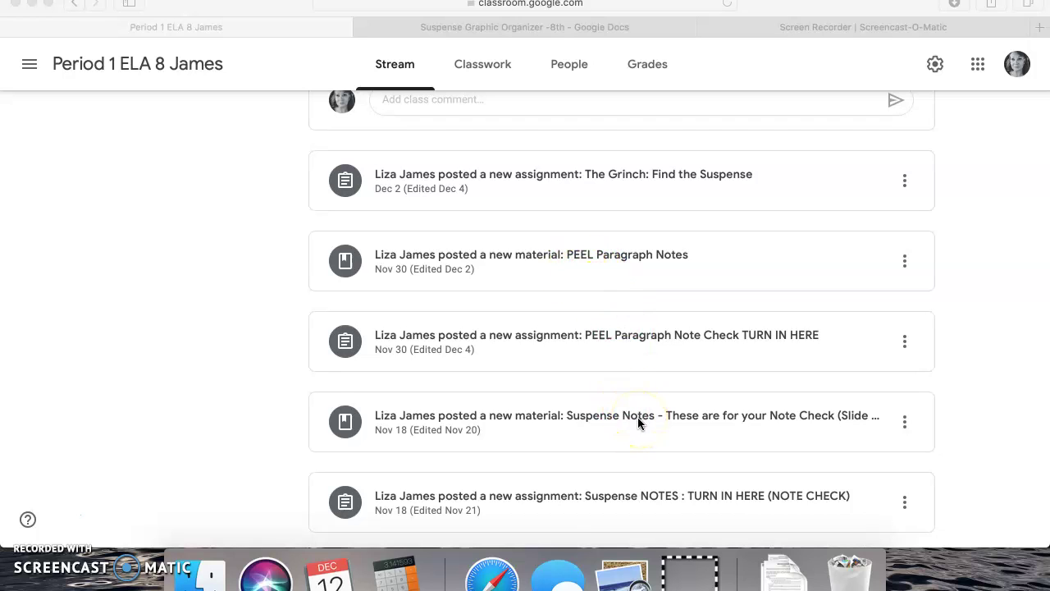
{"action": "scroll", "coordinate": [638, 422], "scroll_direction": "up", "scroll_amount": 10}
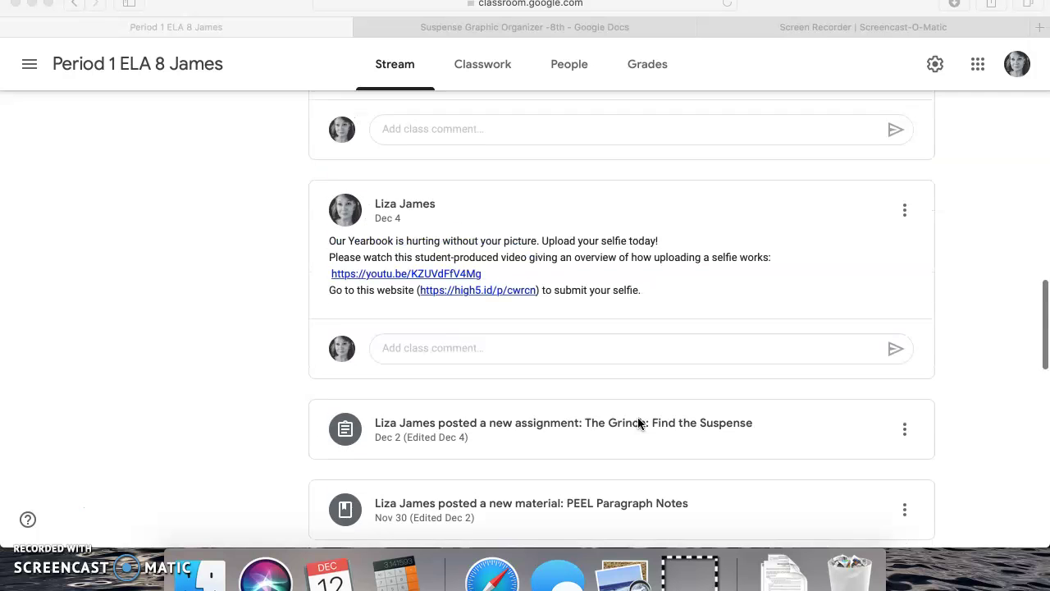
{"action": "scroll", "coordinate": [638, 422], "scroll_direction": "up", "scroll_amount": 10}
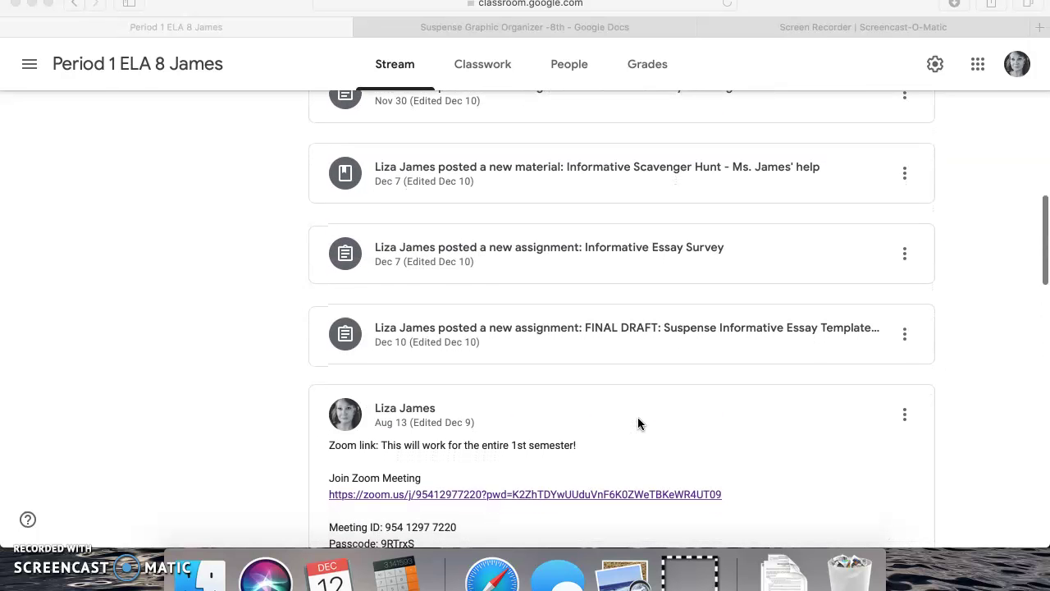
{"action": "scroll", "coordinate": [639, 423], "scroll_direction": "up", "scroll_amount": 10}
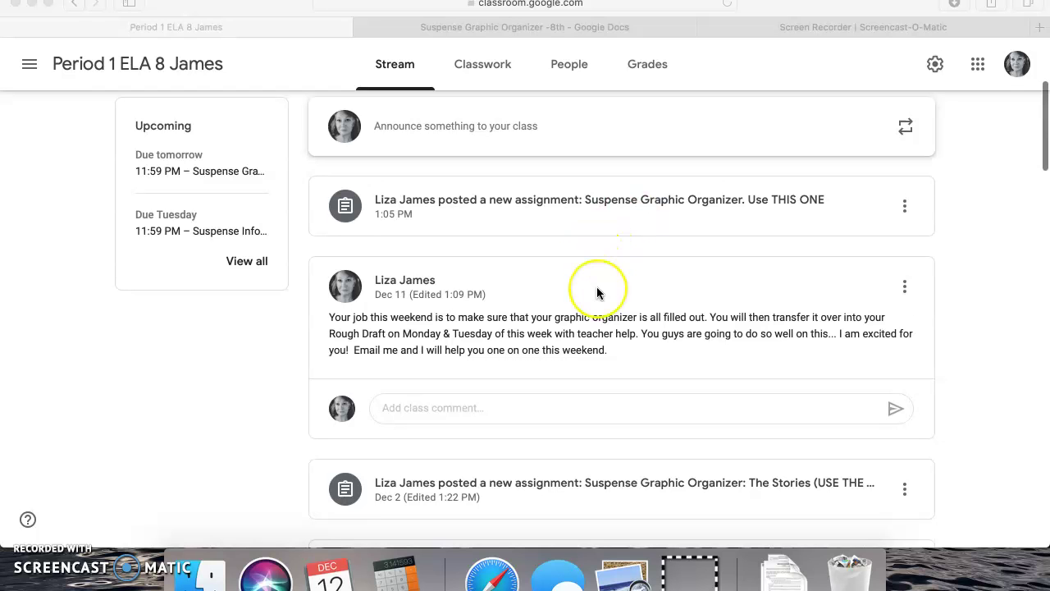
Open the instructions of the Dec 2 assignment "Suspense Graphic Organizer: The Stories" from the class stream.
{"action": "scroll", "coordinate": [598, 279], "scroll_direction": "down", "scroll_amount": 4}
{"action": "scroll", "coordinate": [610, 336], "scroll_direction": "down", "scroll_amount": 1}
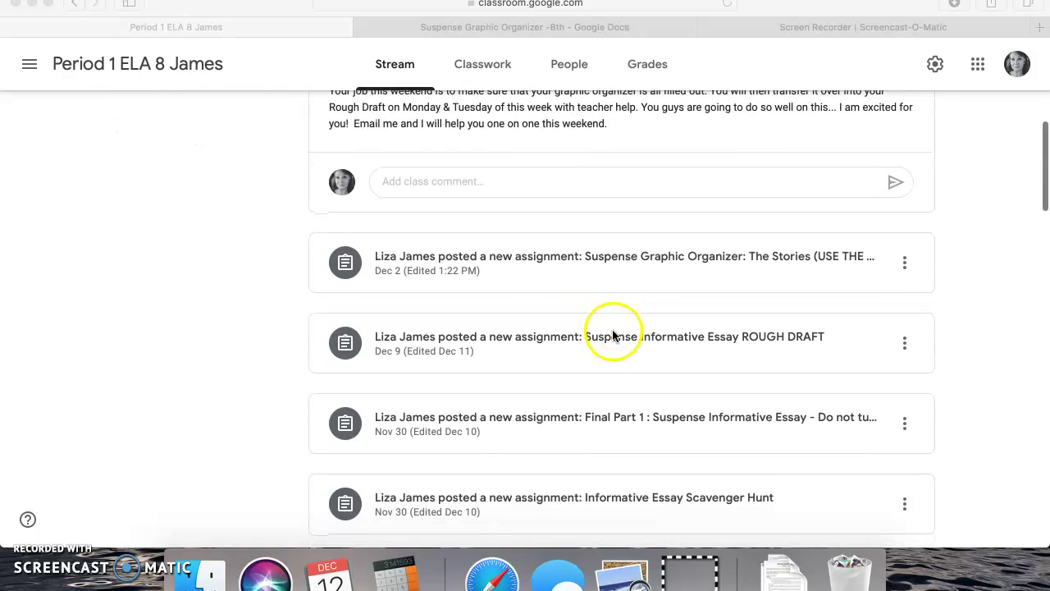
{"action": "left_click", "coordinate": [674, 260]}
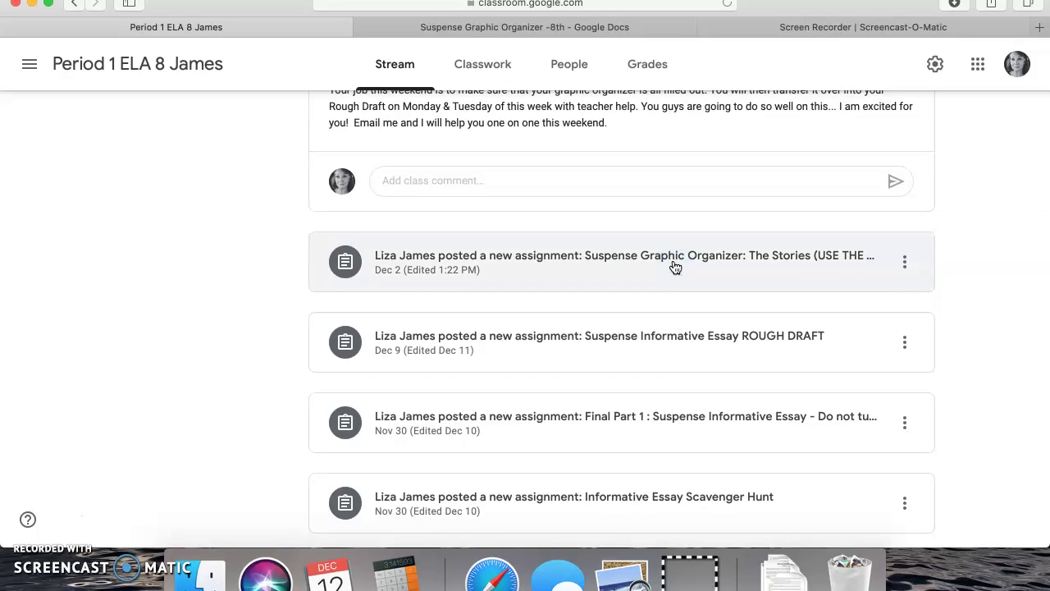
{"action": "left_click", "coordinate": [675, 261]}
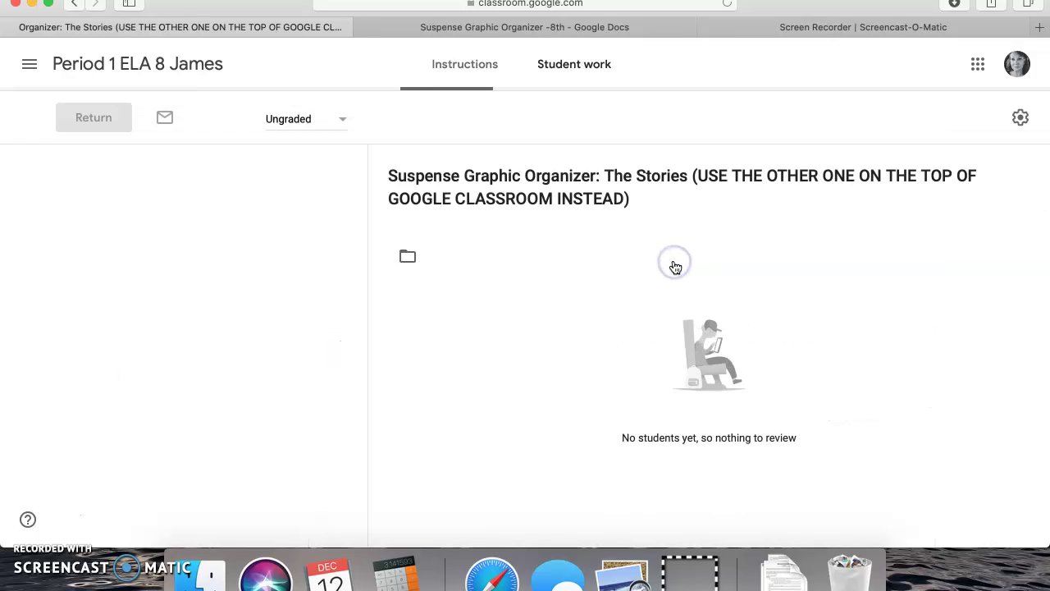
{"action": "left_click", "coordinate": [518, 28]}
{"action": "left_click", "coordinate": [479, 60]}
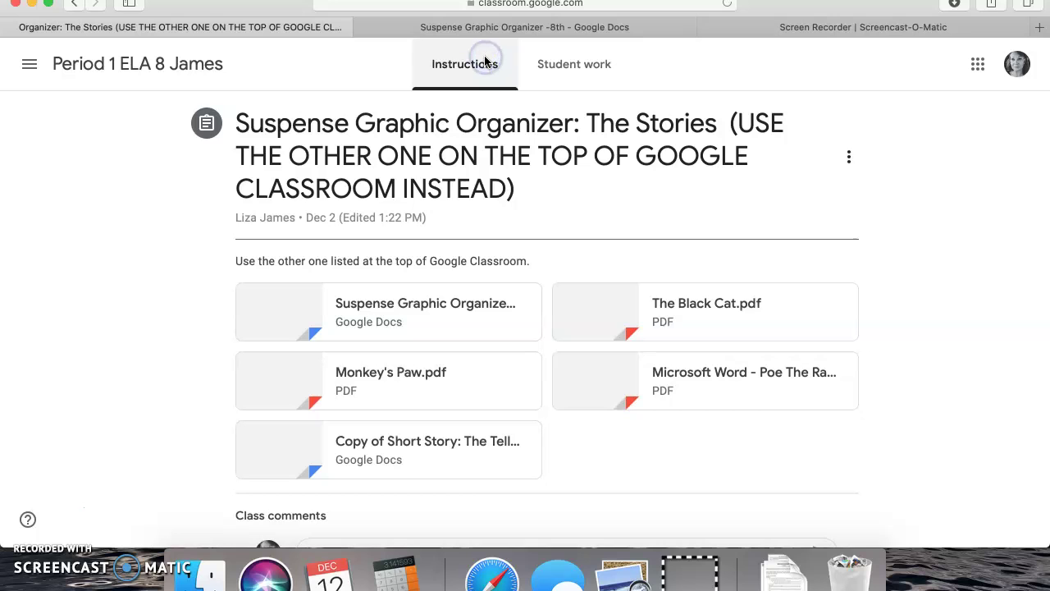
Open the attached "Copy of Short Story: The Tell-Tale Heart", close it, and return to the assignment's attachments.
{"action": "scroll", "coordinate": [614, 367], "scroll_direction": "down", "scroll_amount": 1}
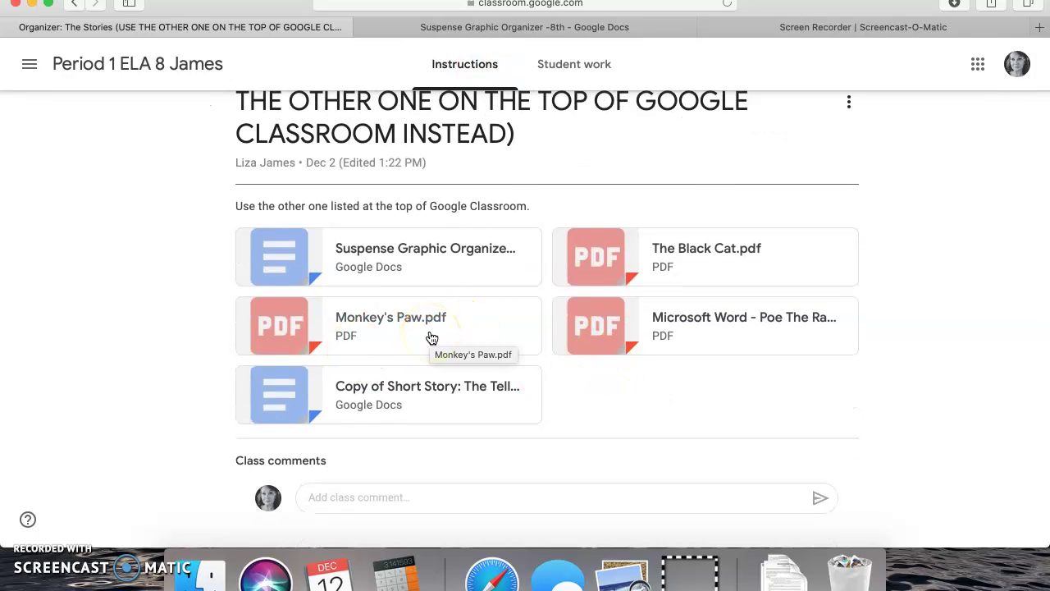
{"action": "left_click", "coordinate": [498, 389]}
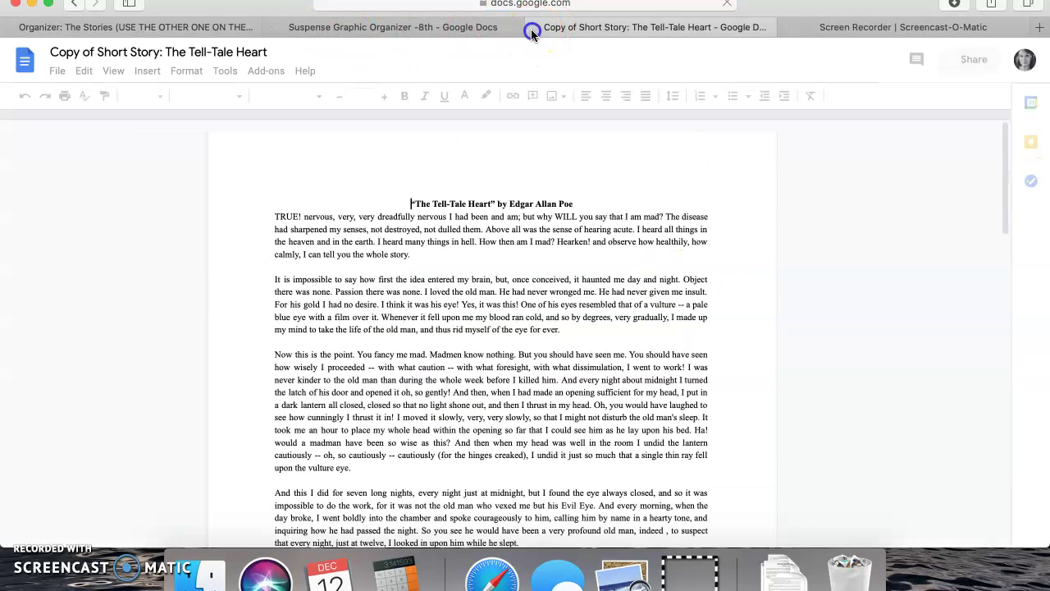
{"action": "left_click", "coordinate": [533, 27]}
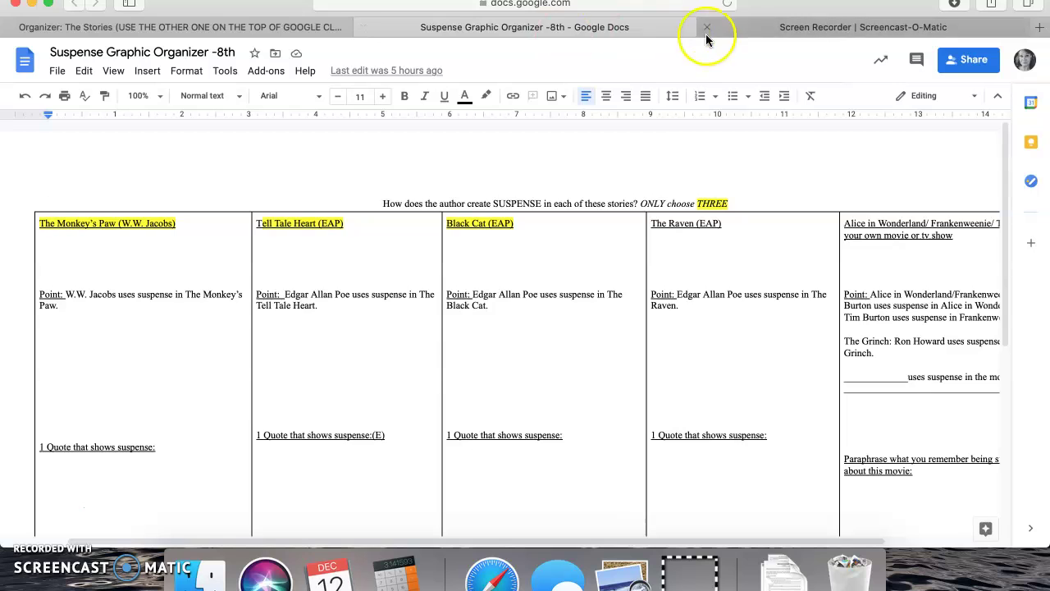
{"action": "left_click", "coordinate": [273, 29]}
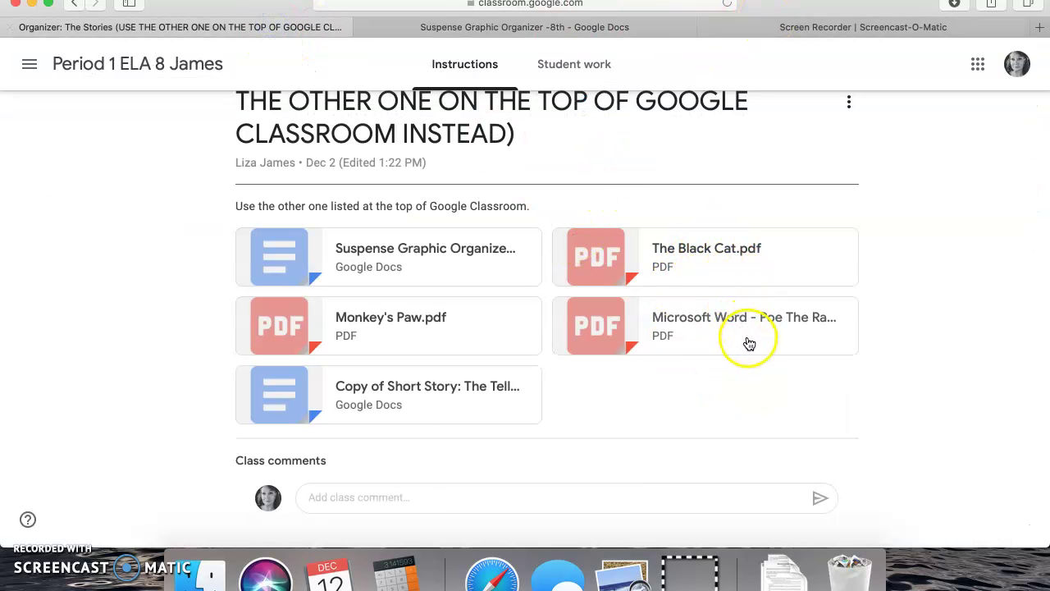
Switch to the "Suspense Graphic Organizer -8th" document and review its columns from The Monkey's Paw to the movie option.
{"action": "left_click", "coordinate": [556, 27]}
{"action": "scroll", "coordinate": [725, 259], "scroll_direction": "down", "scroll_amount": 3}
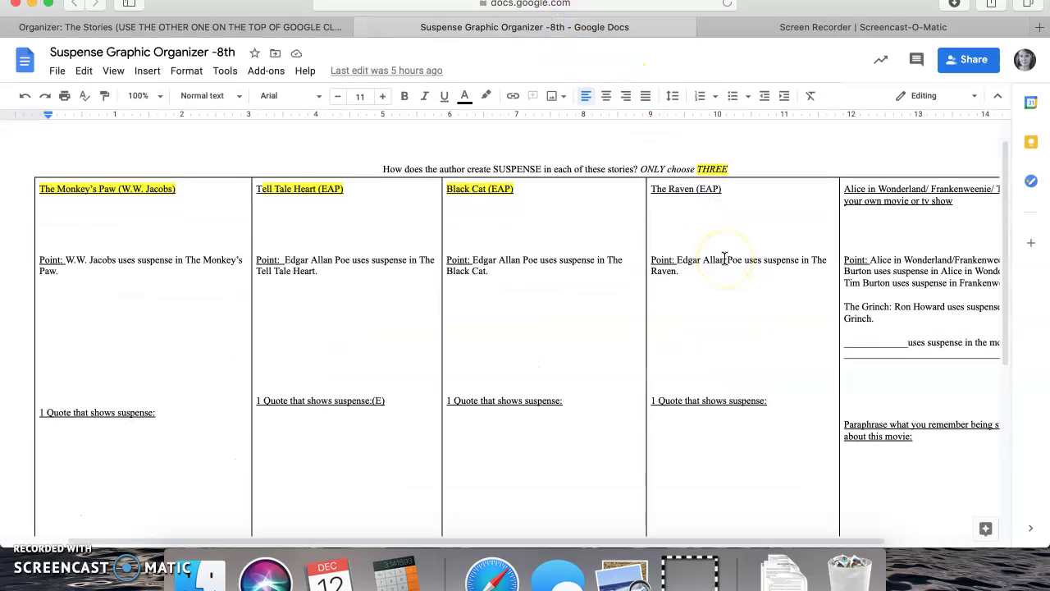
{"action": "left_click", "coordinate": [749, 131]}
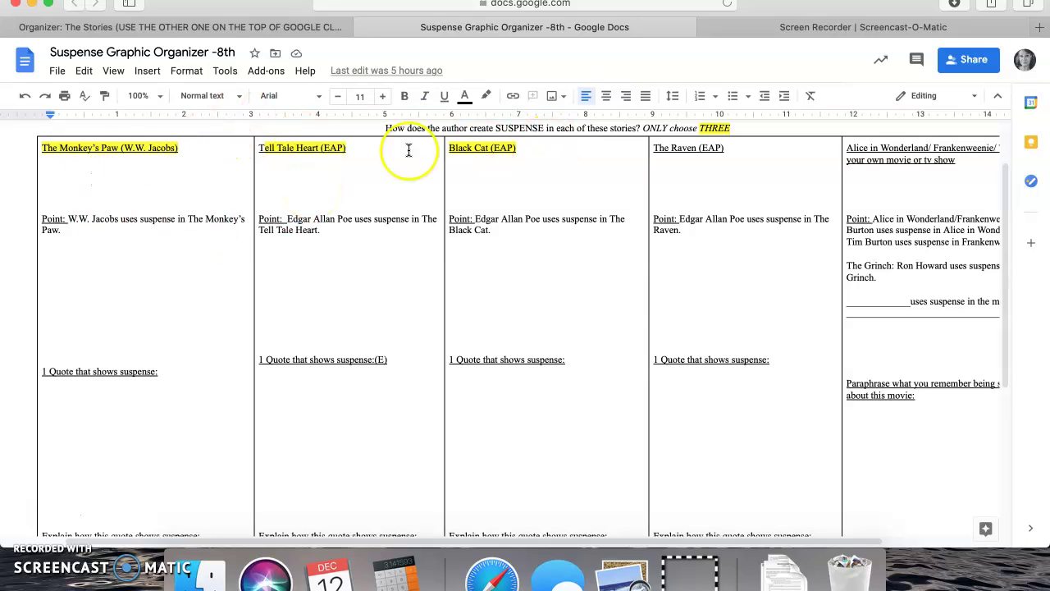
{"action": "scroll", "coordinate": [719, 215], "scroll_direction": "right", "scroll_amount": 2}
{"action": "scroll", "coordinate": [701, 218], "scroll_direction": "right", "scroll_amount": 2}
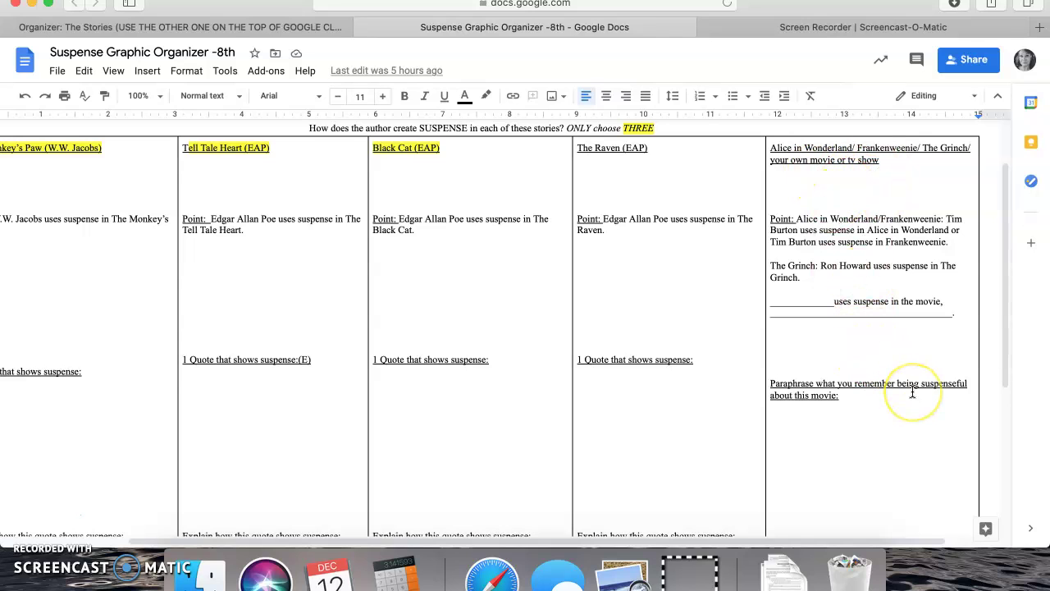
{"action": "scroll", "coordinate": [913, 392], "scroll_direction": "left", "scroll_amount": 2}
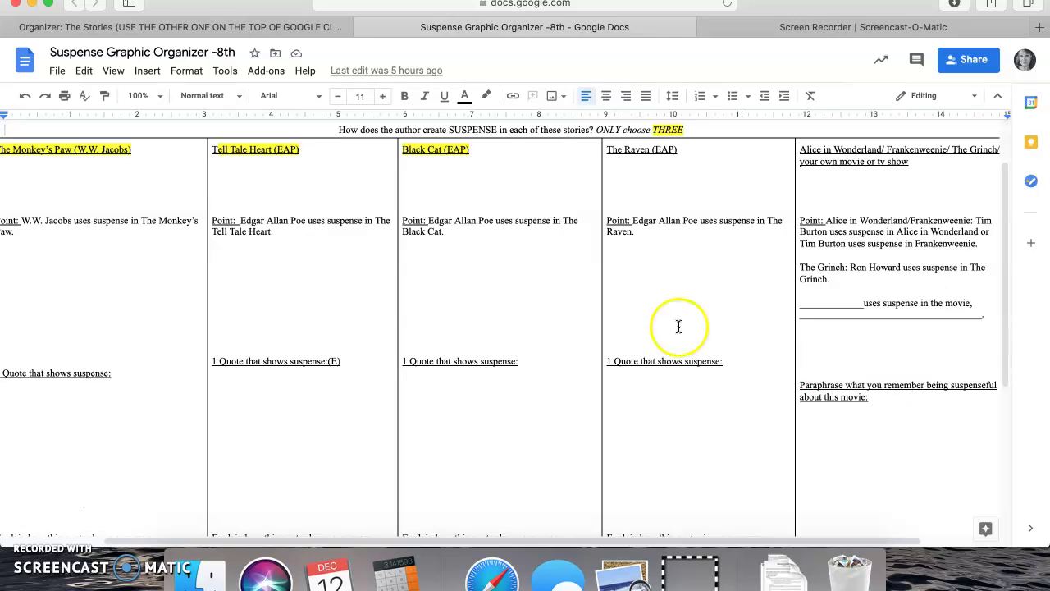
{"action": "scroll", "coordinate": [525, 286], "scroll_direction": "left", "scroll_amount": 3}
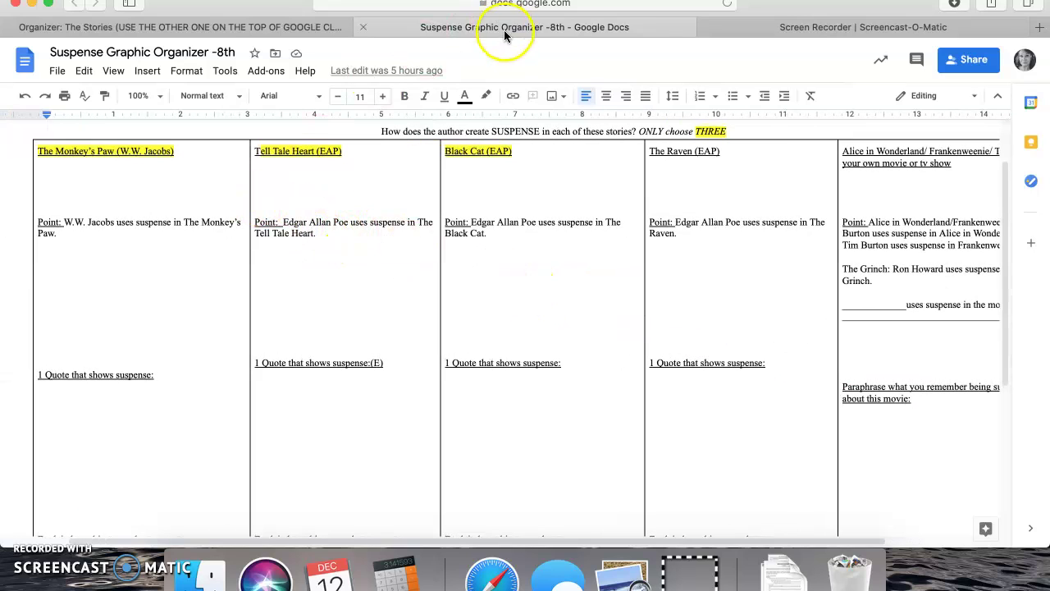
Examine the organizer's Point, Quote and Explain sections for each story, along with the instruction to choose only three.
{"action": "scroll", "coordinate": [717, 253], "scroll_direction": "down", "scroll_amount": 2}
{"action": "scroll", "coordinate": [716, 253], "scroll_direction": "up", "scroll_amount": 2}
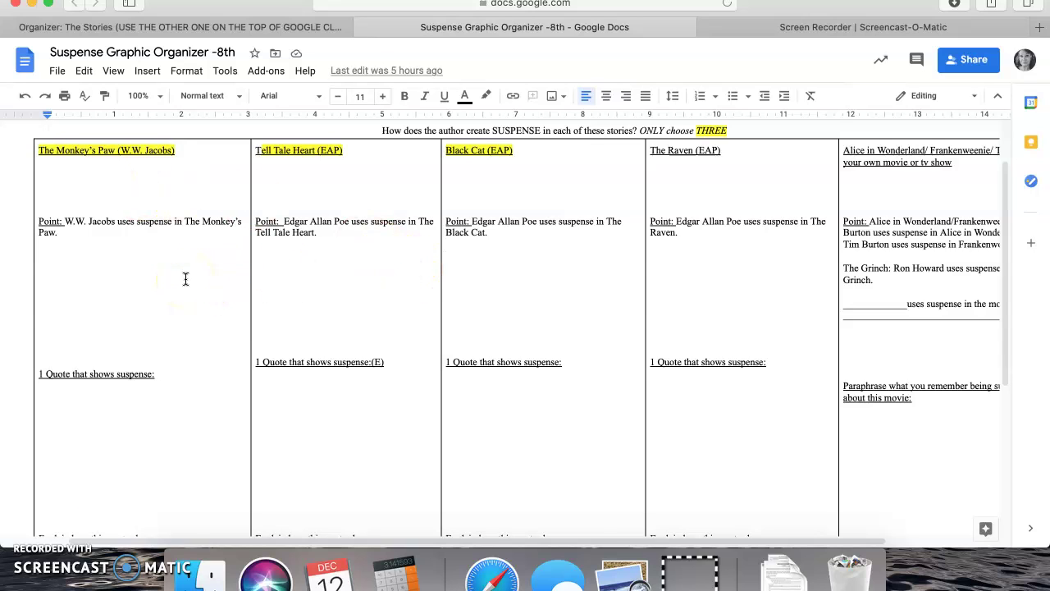
{"action": "scroll", "coordinate": [185, 279], "scroll_direction": "down", "scroll_amount": 1}
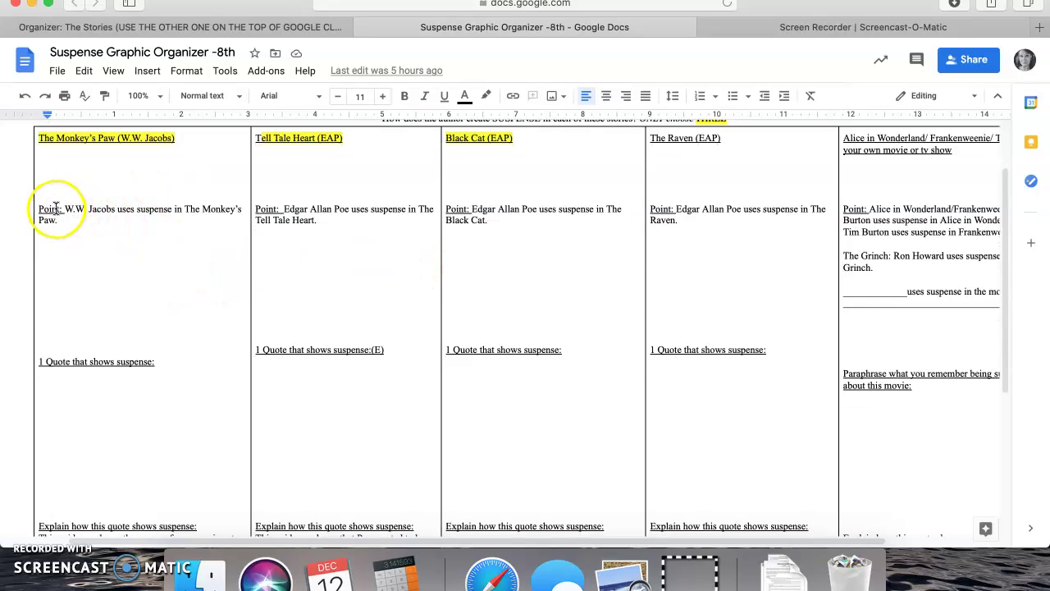
{"action": "scroll", "coordinate": [110, 217], "scroll_direction": "down", "scroll_amount": 2}
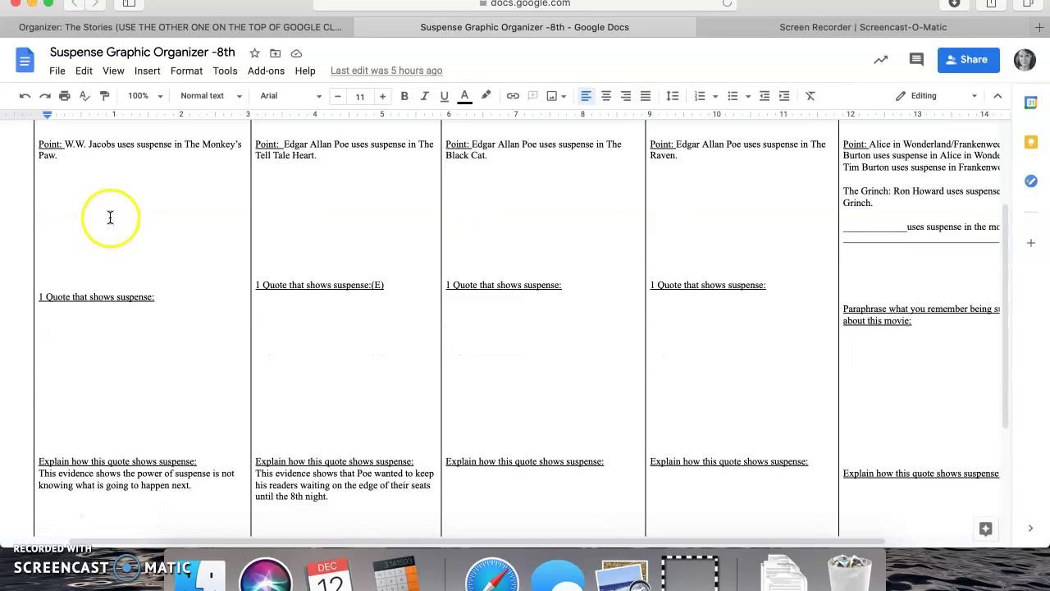
{"action": "scroll", "coordinate": [155, 305], "scroll_direction": "down", "scroll_amount": 1}
{"action": "scroll", "coordinate": [90, 274], "scroll_direction": "up", "scroll_amount": 4}
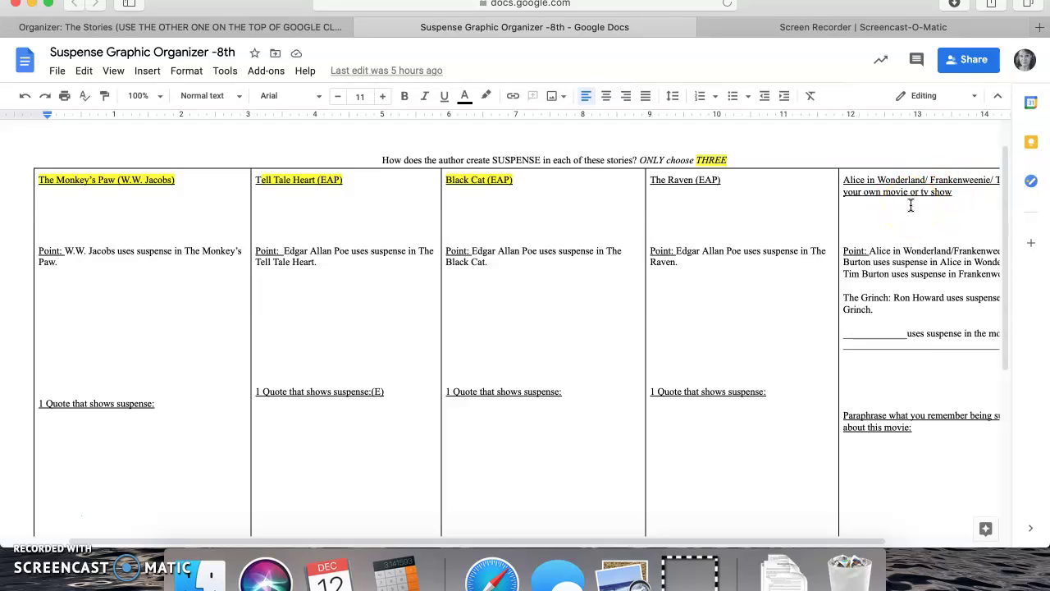
{"action": "left_click", "coordinate": [919, 181]}
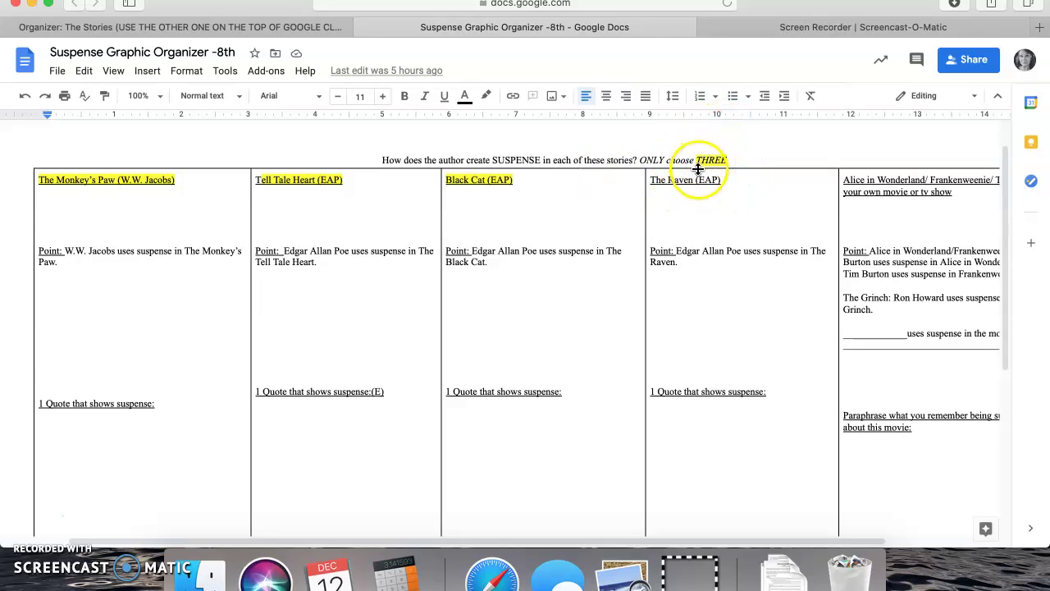
{"action": "scroll", "coordinate": [761, 194], "scroll_direction": "down", "scroll_amount": 1}
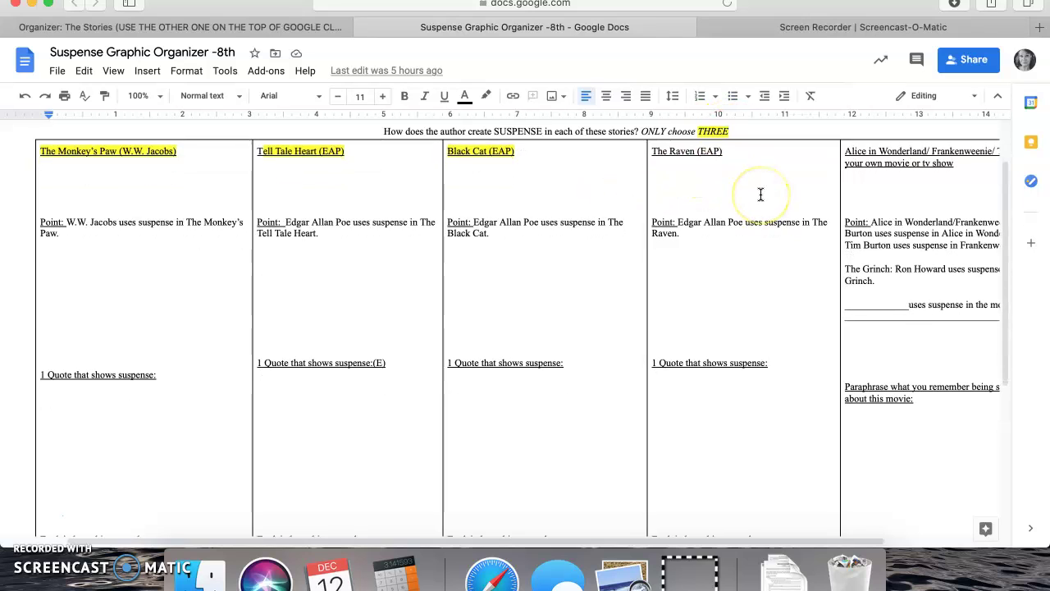
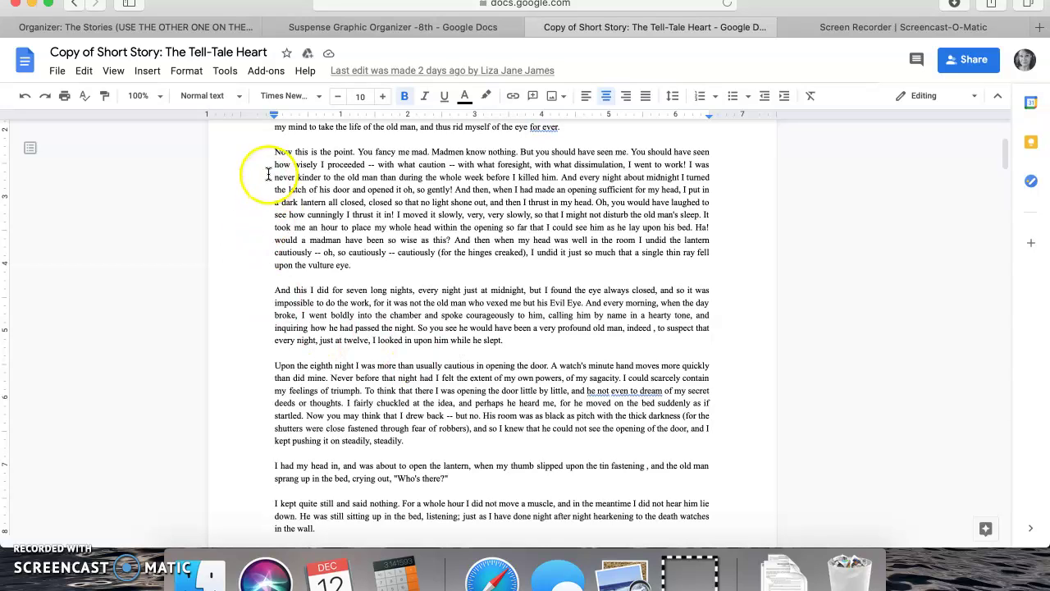
Skim "The Tell-Tale Heart" from its first page through to the prediction questions that follow the story.
{"action": "scroll", "coordinate": [271, 394], "scroll_direction": "down", "scroll_amount": 5}
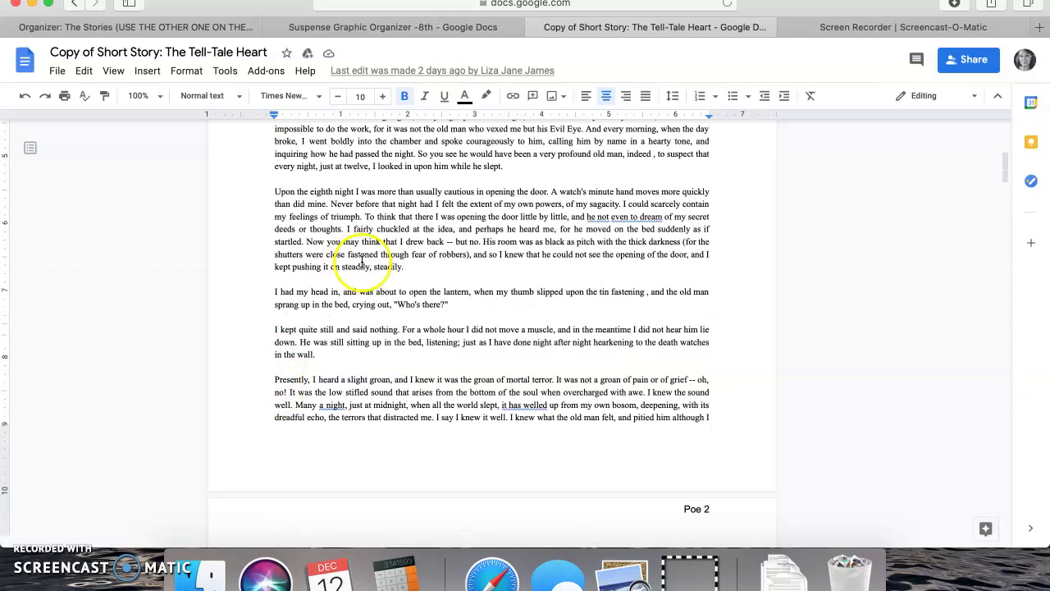
{"action": "scroll", "coordinate": [385, 386], "scroll_direction": "down", "scroll_amount": 1}
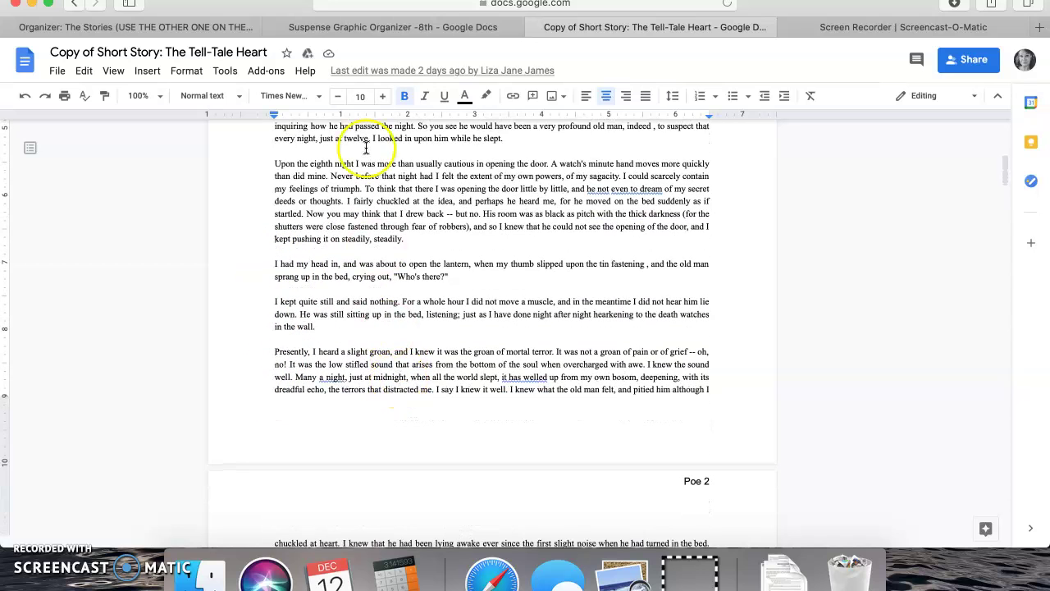
{"action": "scroll", "coordinate": [374, 280], "scroll_direction": "down", "scroll_amount": 8}
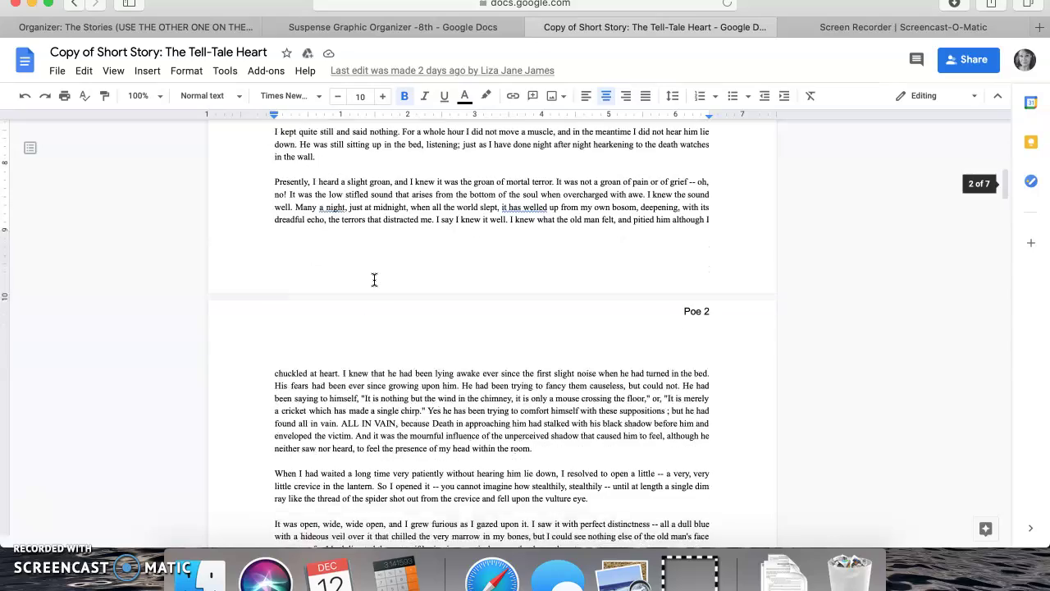
{"action": "scroll", "coordinate": [374, 280], "scroll_direction": "up", "scroll_amount": 1}
{"action": "scroll", "coordinate": [374, 280], "scroll_direction": "down", "scroll_amount": 7}
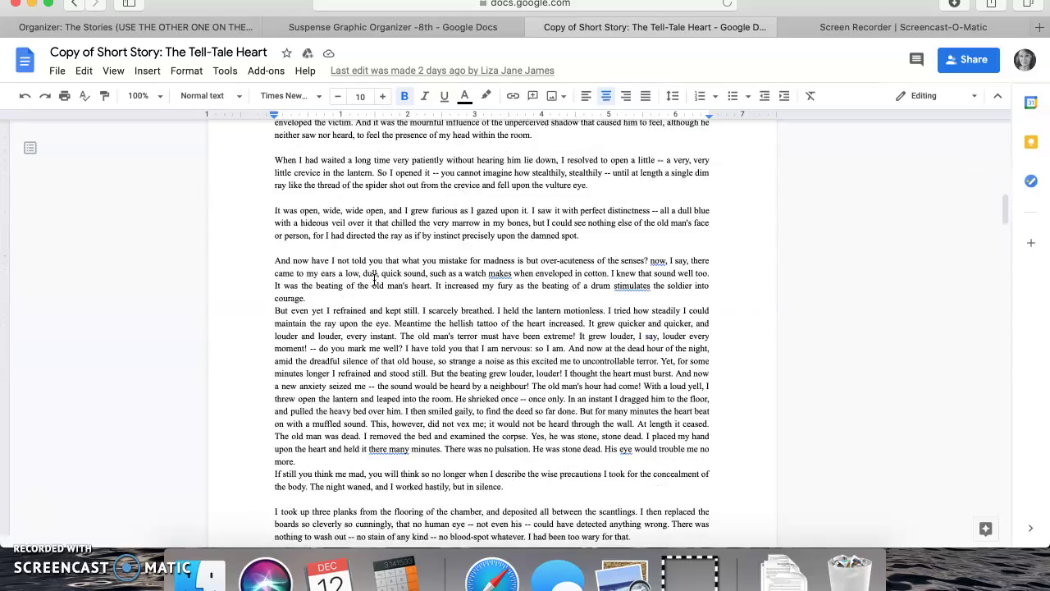
{"action": "scroll", "coordinate": [374, 279], "scroll_direction": "down", "scroll_amount": 7}
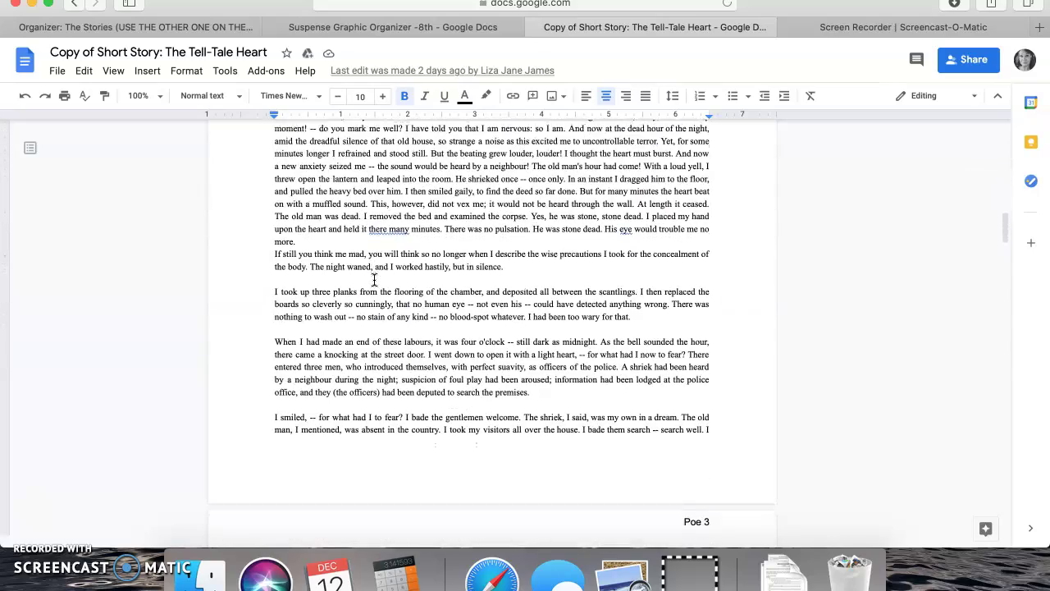
{"action": "scroll", "coordinate": [374, 280], "scroll_direction": "down", "scroll_amount": 6}
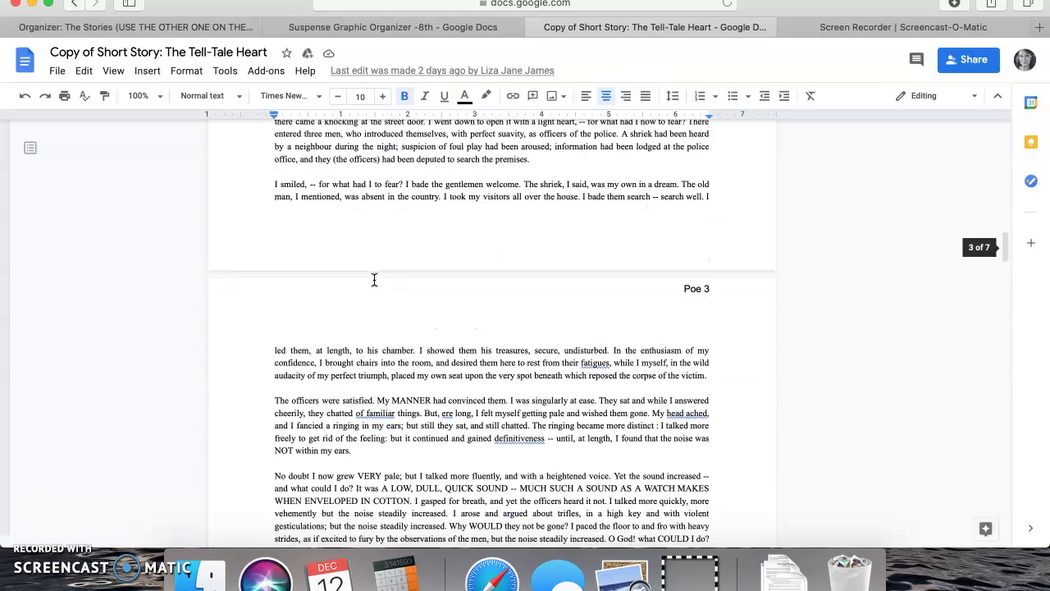
{"action": "scroll", "coordinate": [374, 279], "scroll_direction": "down", "scroll_amount": 9}
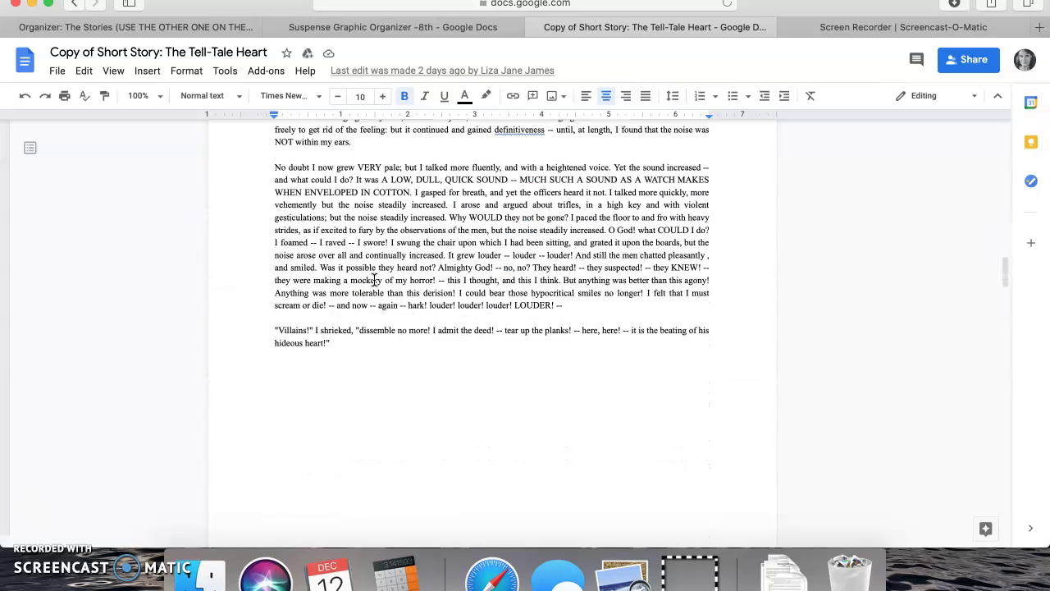
{"action": "scroll", "coordinate": [374, 280], "scroll_direction": "down", "scroll_amount": 9}
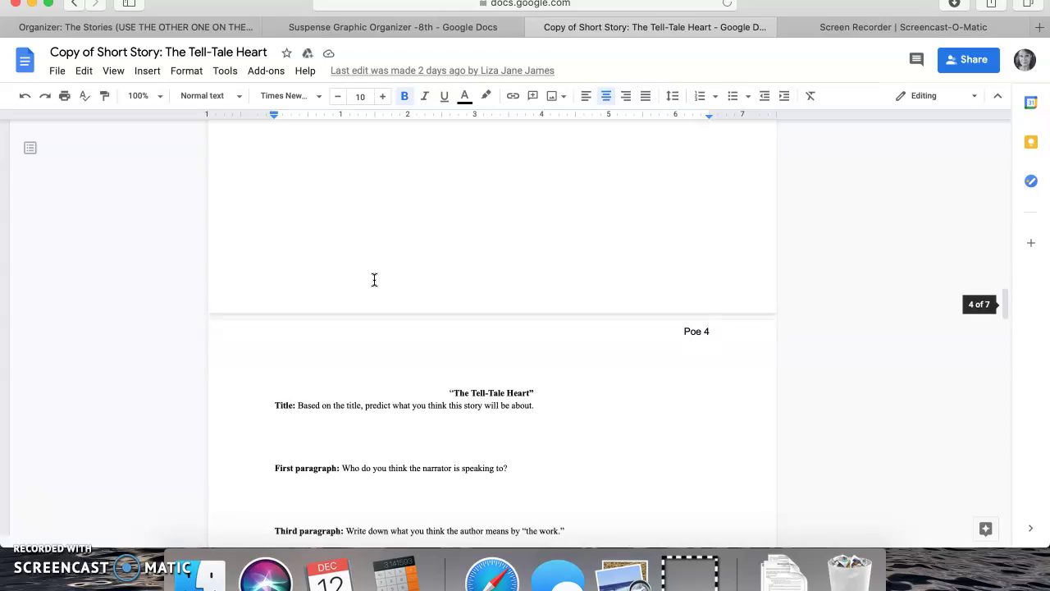
Go back to the story's opening paragraphs and reread through to its ending, looking for a suspenseful quote.
{"action": "scroll", "coordinate": [374, 279], "scroll_direction": "up", "scroll_amount": 20}
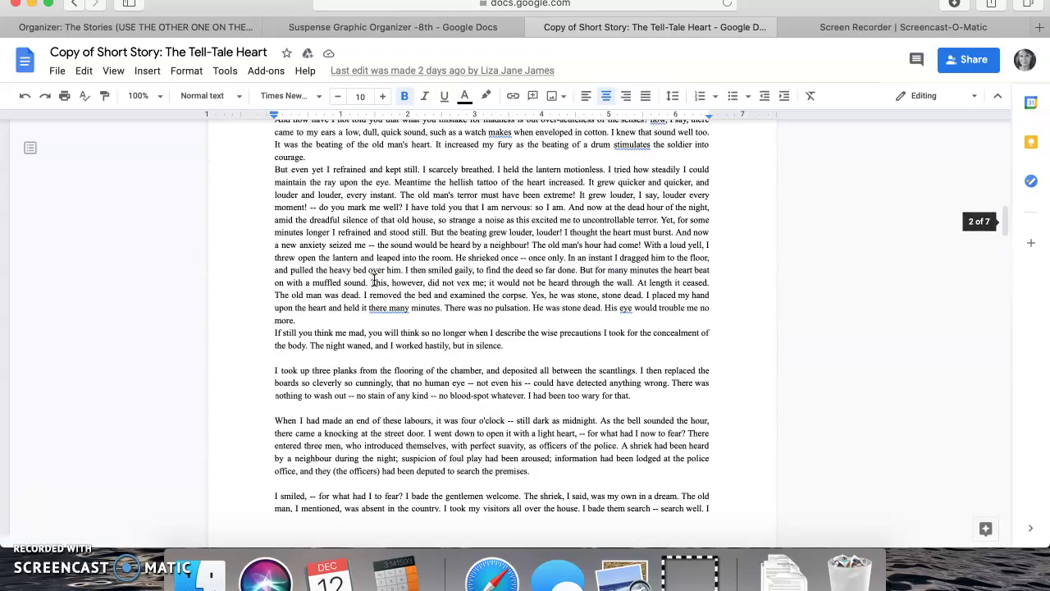
{"action": "scroll", "coordinate": [374, 280], "scroll_direction": "up", "scroll_amount": 15}
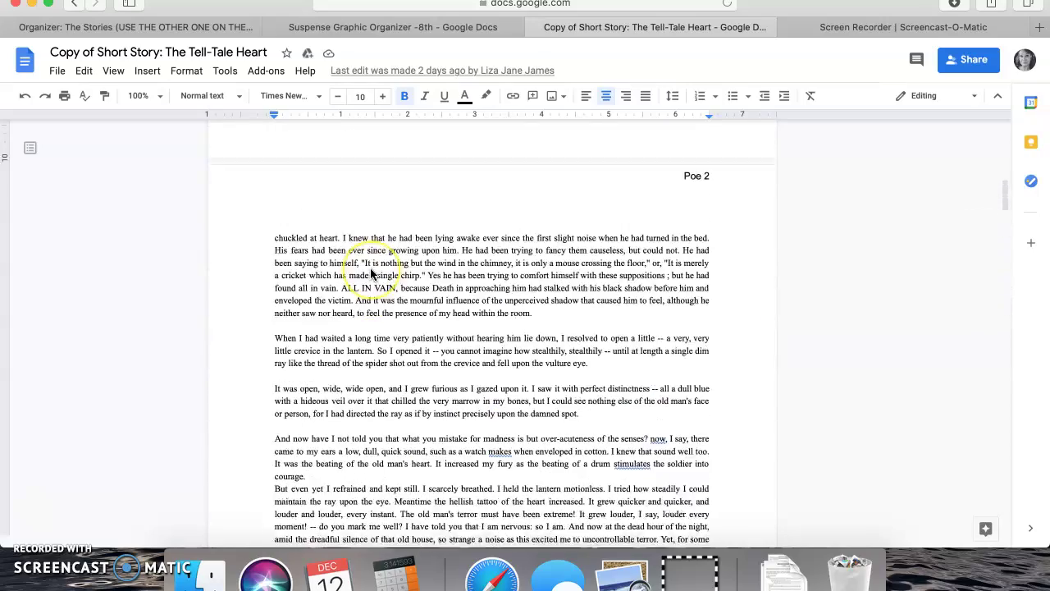
{"action": "scroll", "coordinate": [371, 274], "scroll_direction": "up", "scroll_amount": 3}
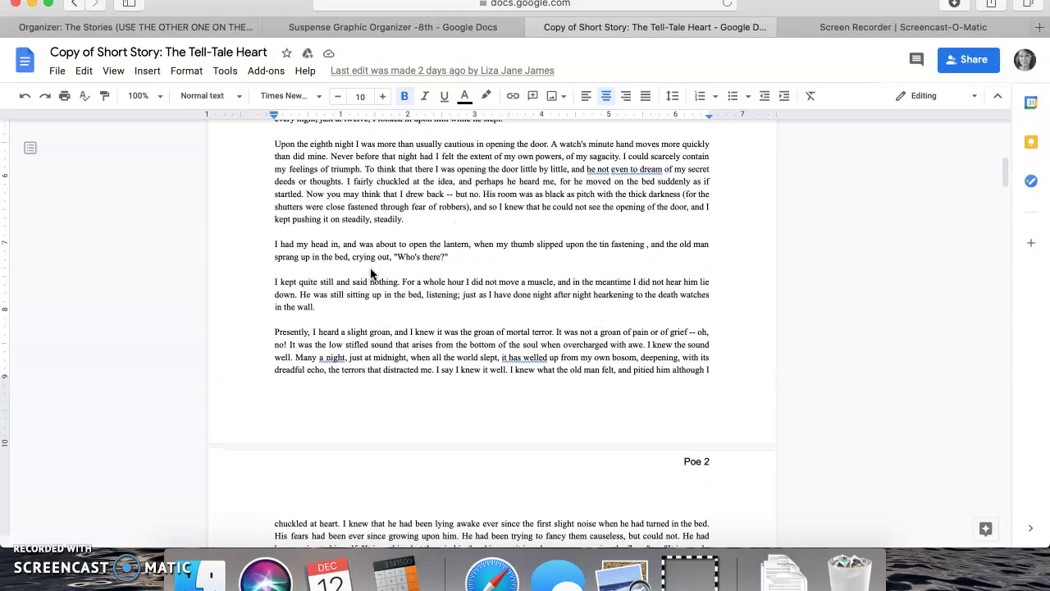
{"action": "scroll", "coordinate": [371, 274], "scroll_direction": "up", "scroll_amount": 3}
{"action": "scroll", "coordinate": [371, 274], "scroll_direction": "up", "scroll_amount": 2}
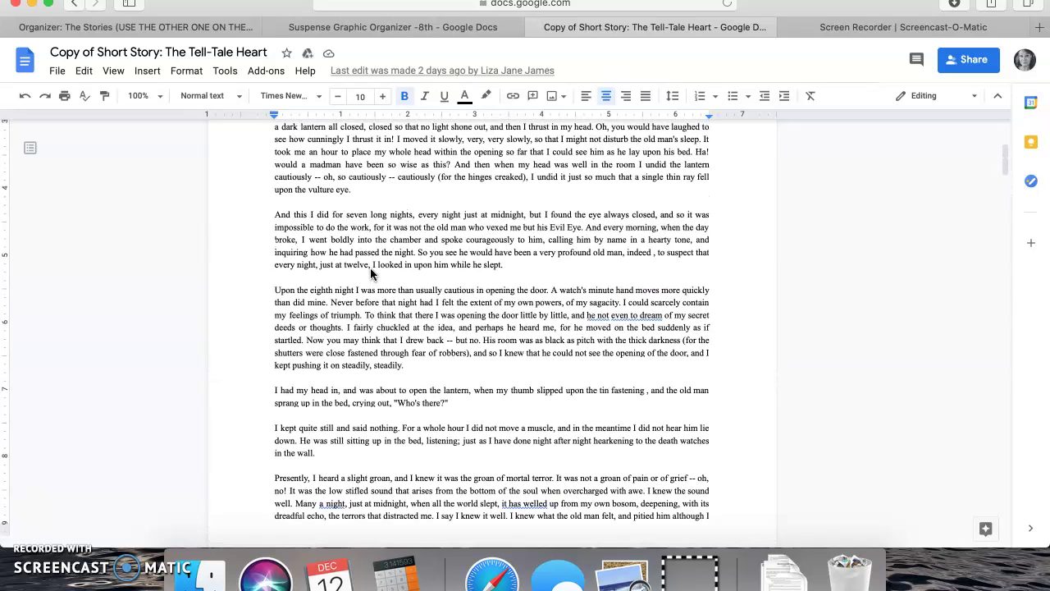
{"action": "scroll", "coordinate": [371, 274], "scroll_direction": "up", "scroll_amount": 6}
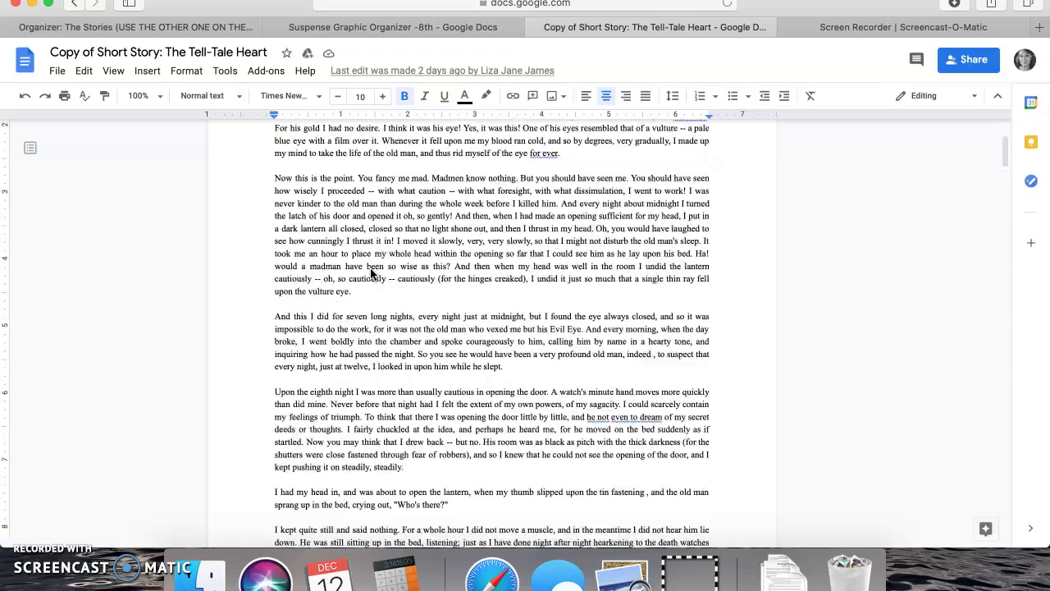
{"action": "scroll", "coordinate": [370, 274], "scroll_direction": "down", "scroll_amount": 15}
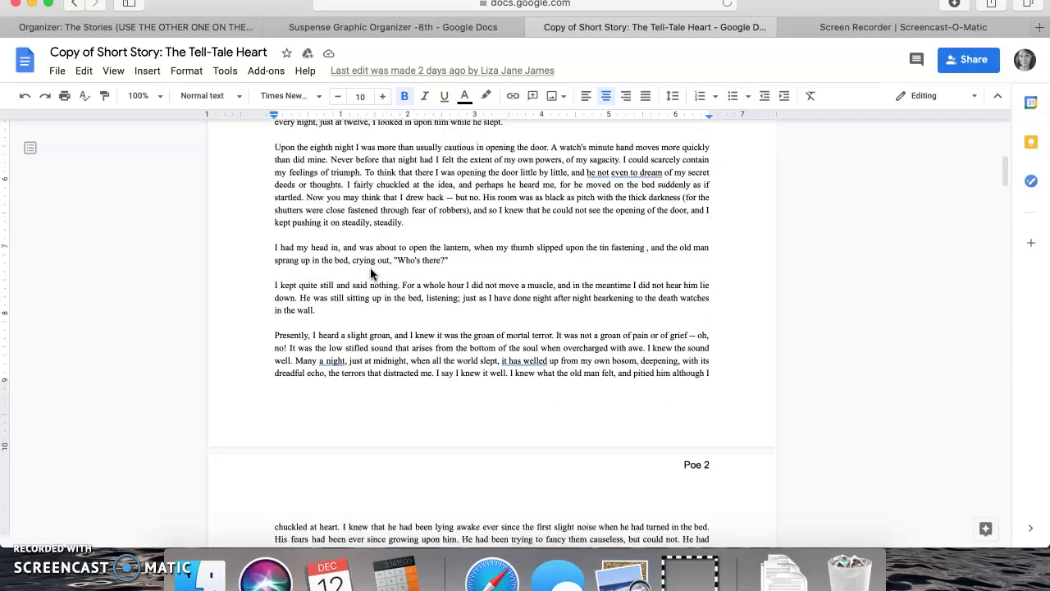
{"action": "scroll", "coordinate": [370, 273], "scroll_direction": "down", "scroll_amount": 9}
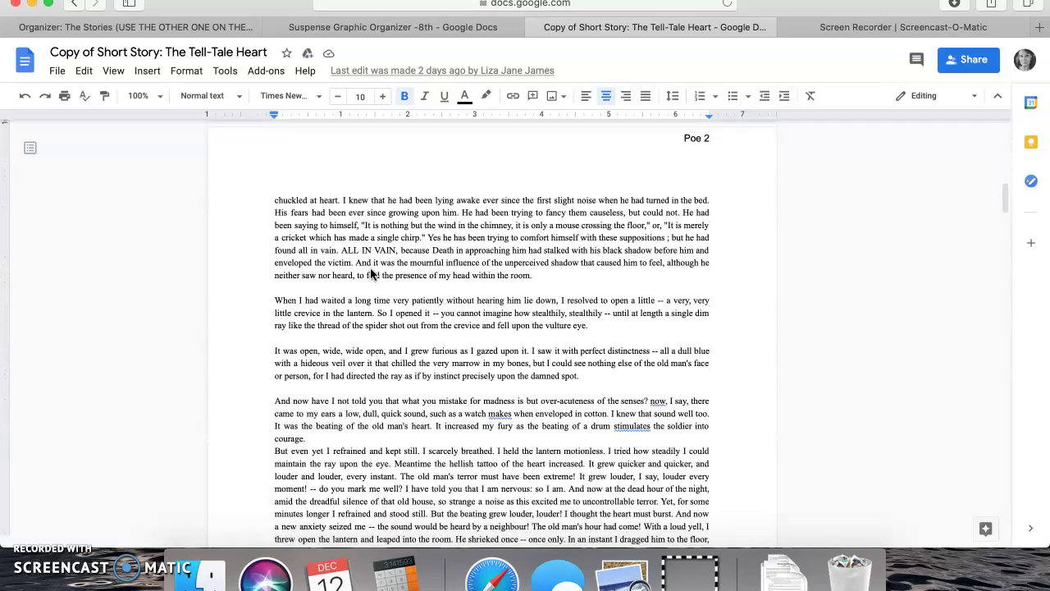
{"action": "scroll", "coordinate": [371, 274], "scroll_direction": "down", "scroll_amount": 1}
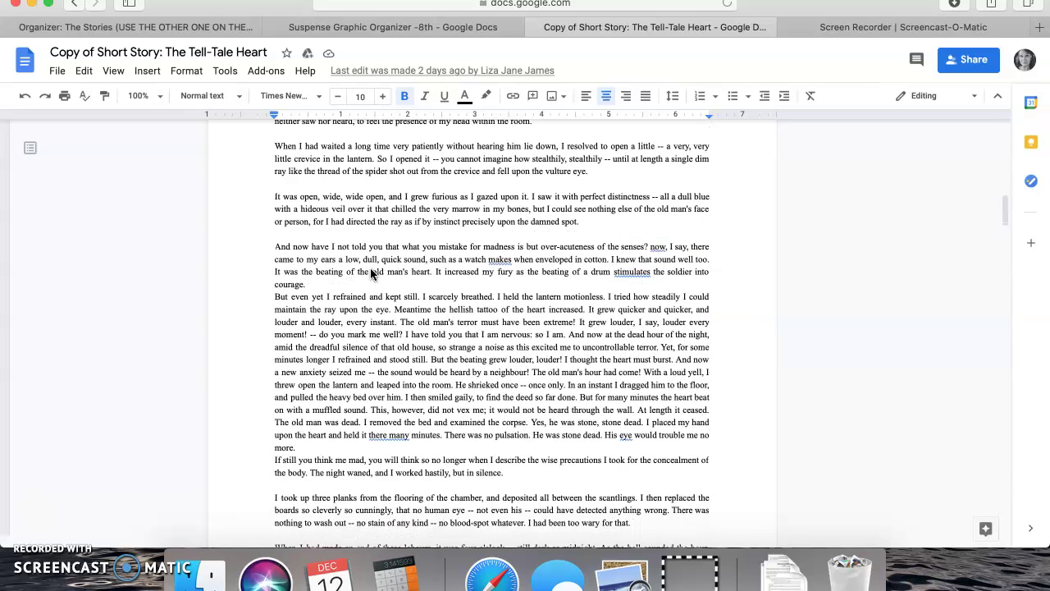
{"action": "scroll", "coordinate": [371, 274], "scroll_direction": "down", "scroll_amount": 1}
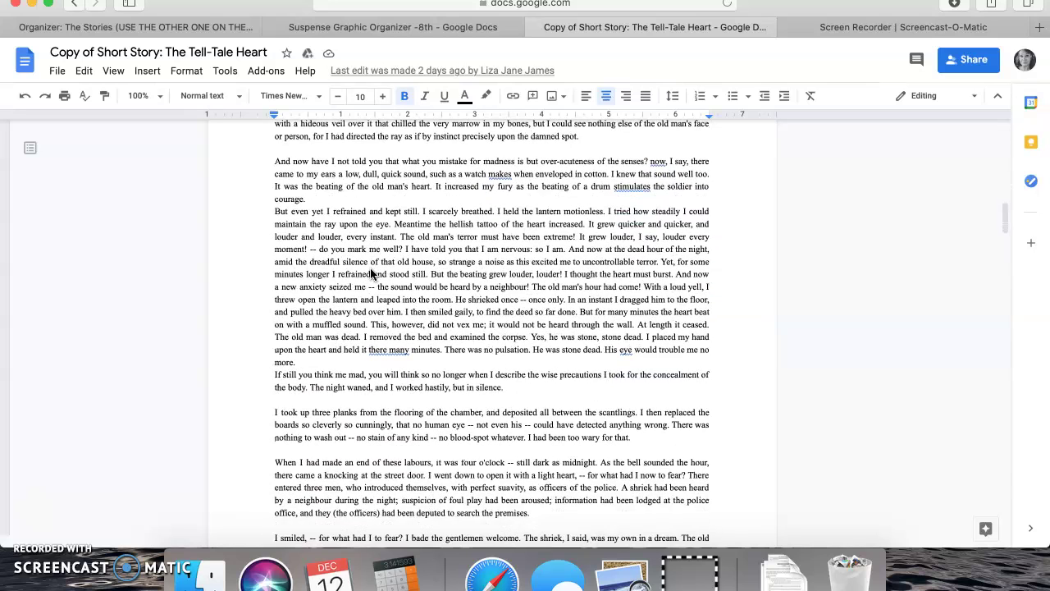
{"action": "scroll", "coordinate": [371, 274], "scroll_direction": "down", "scroll_amount": 3}
{"action": "scroll", "coordinate": [370, 274], "scroll_direction": "down", "scroll_amount": 8}
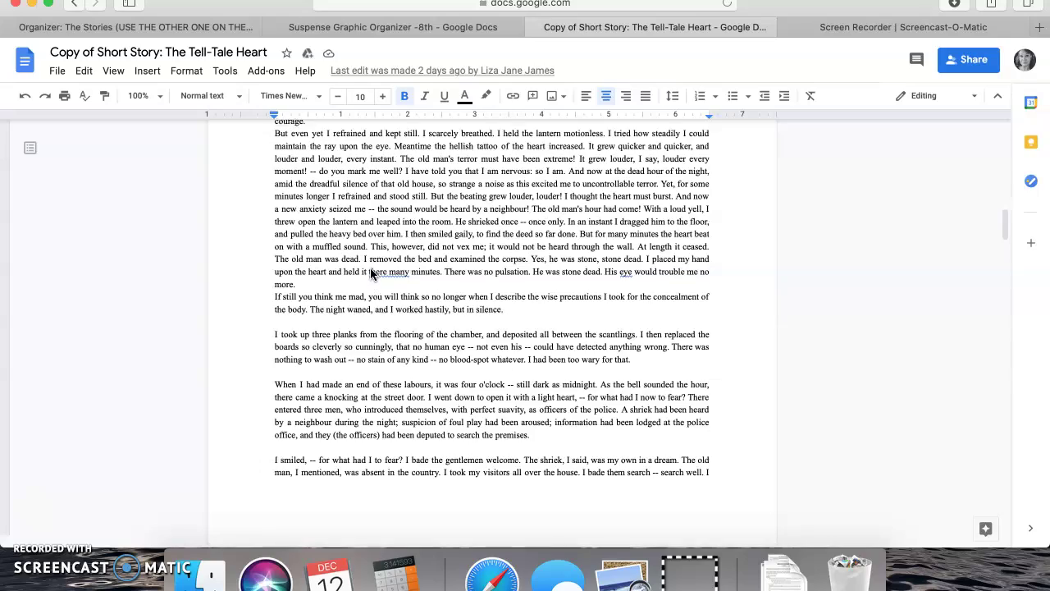
{"action": "scroll", "coordinate": [371, 274], "scroll_direction": "down", "scroll_amount": 6}
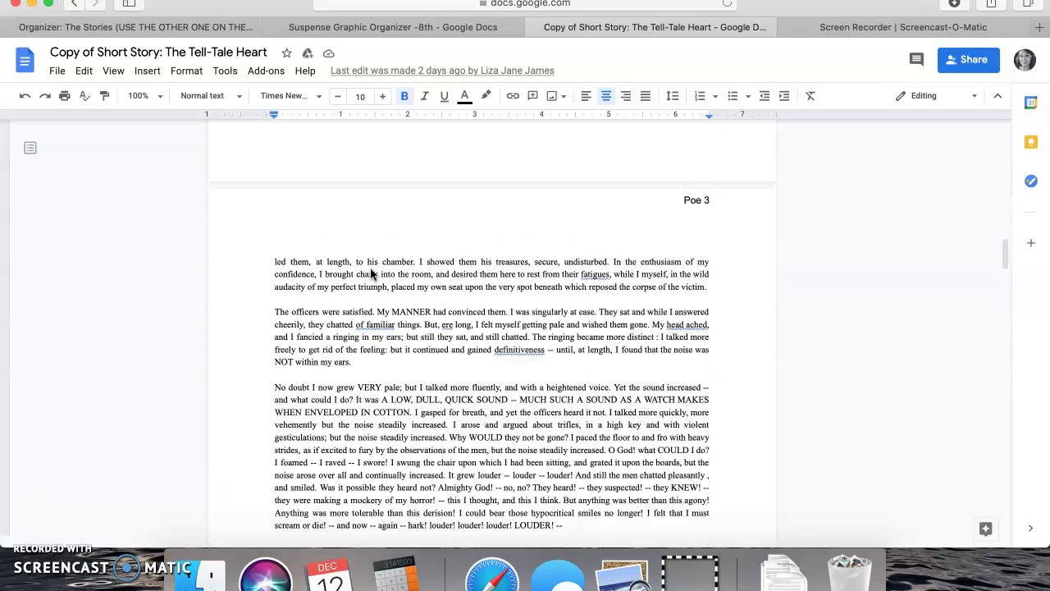
{"action": "scroll", "coordinate": [371, 274], "scroll_direction": "down", "scroll_amount": 5}
Examine the page 3 paragraphs about the officers and the increasing sound for a quote that shows suspense.
{"action": "scroll", "coordinate": [371, 274], "scroll_direction": "up", "scroll_amount": 9}
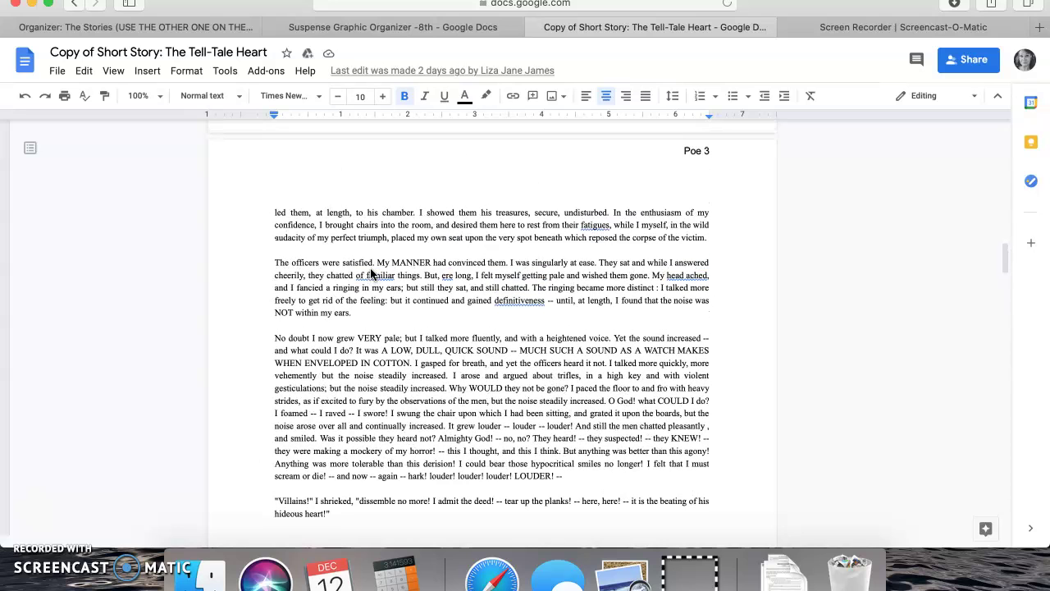
{"action": "scroll", "coordinate": [433, 339], "scroll_direction": "down", "scroll_amount": 1}
{"action": "scroll", "coordinate": [423, 350], "scroll_direction": "up", "scroll_amount": 2}
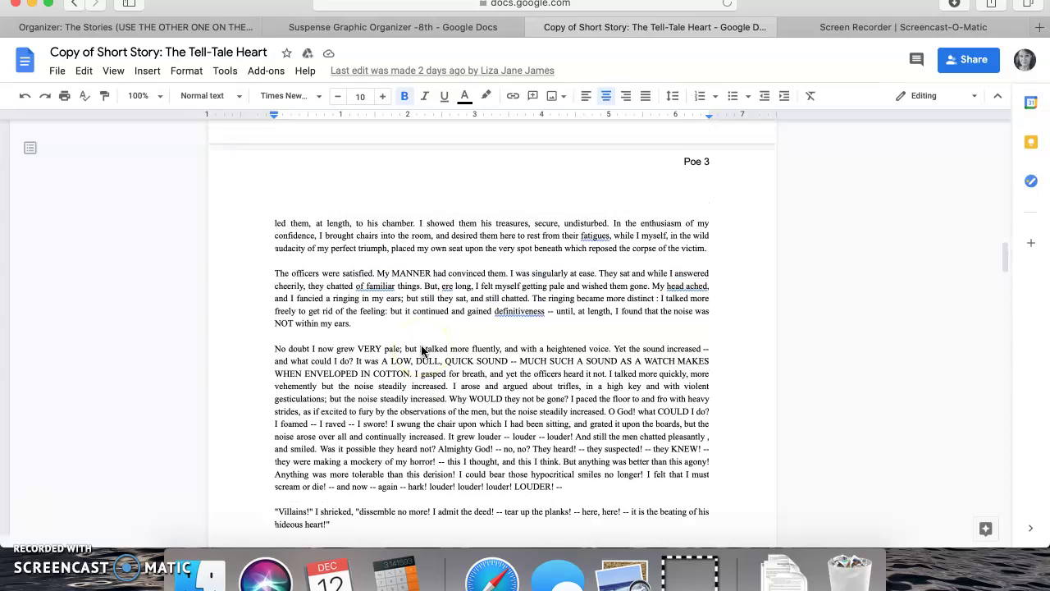
{"action": "scroll", "coordinate": [423, 350], "scroll_direction": "down", "scroll_amount": 1}
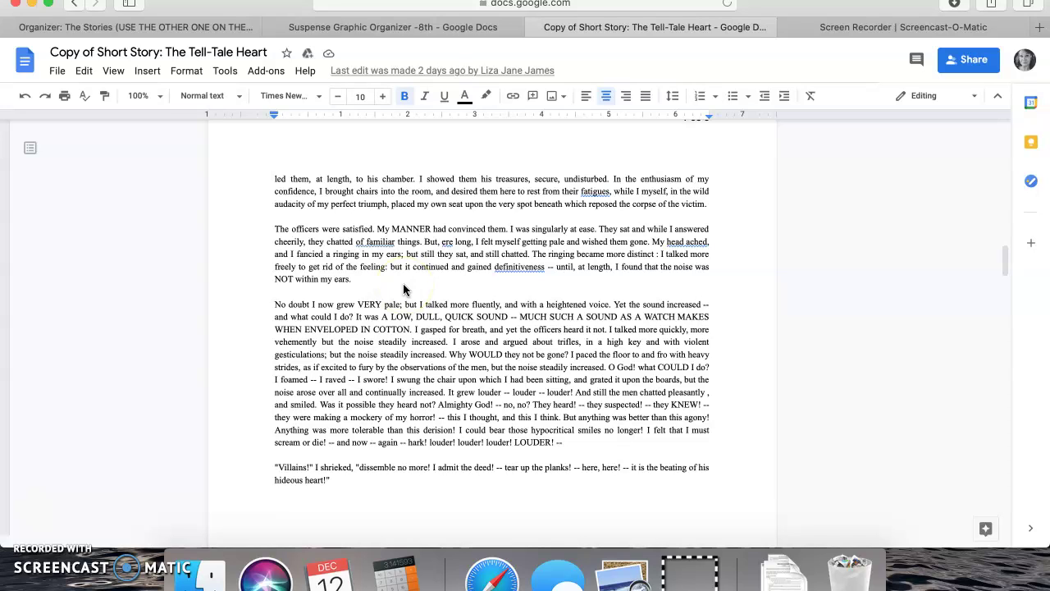
{"action": "scroll", "coordinate": [441, 315], "scroll_direction": "up", "scroll_amount": 1}
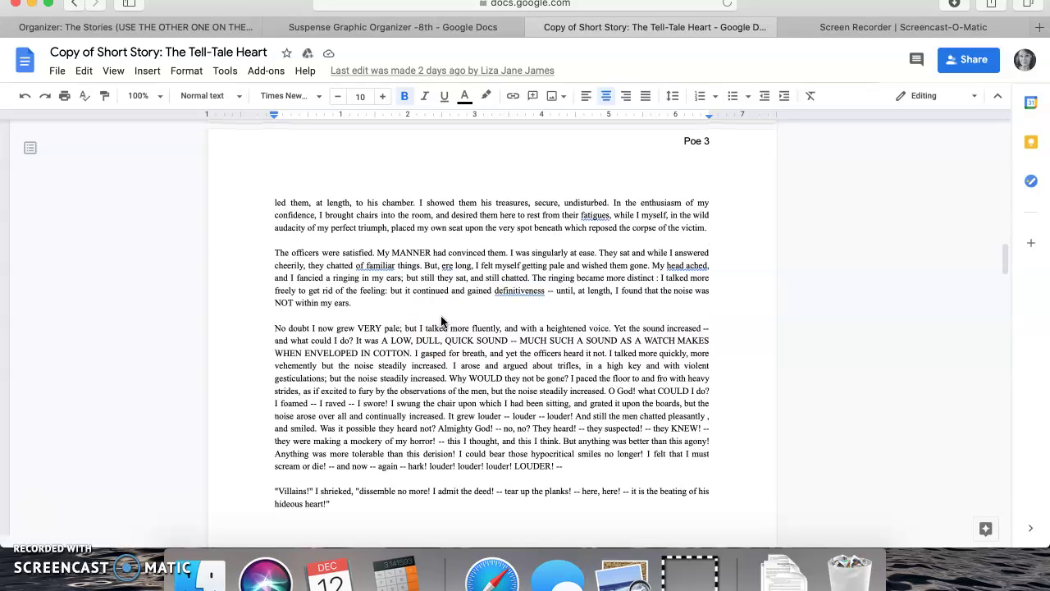
{"action": "scroll", "coordinate": [492, 395], "scroll_direction": "up", "scroll_amount": 2}
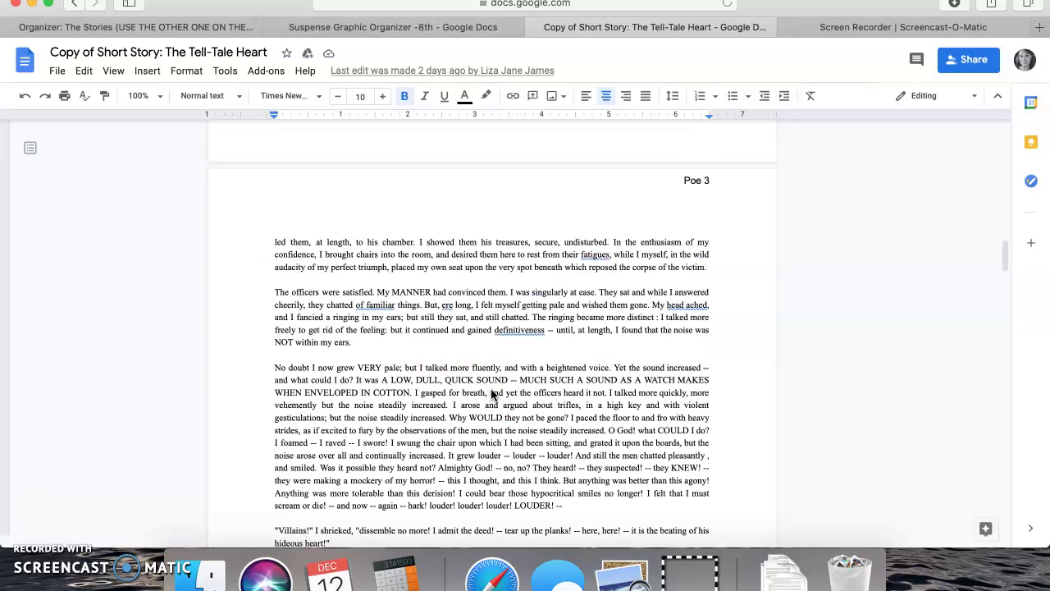
{"action": "scroll", "coordinate": [492, 394], "scroll_direction": "up", "scroll_amount": 1}
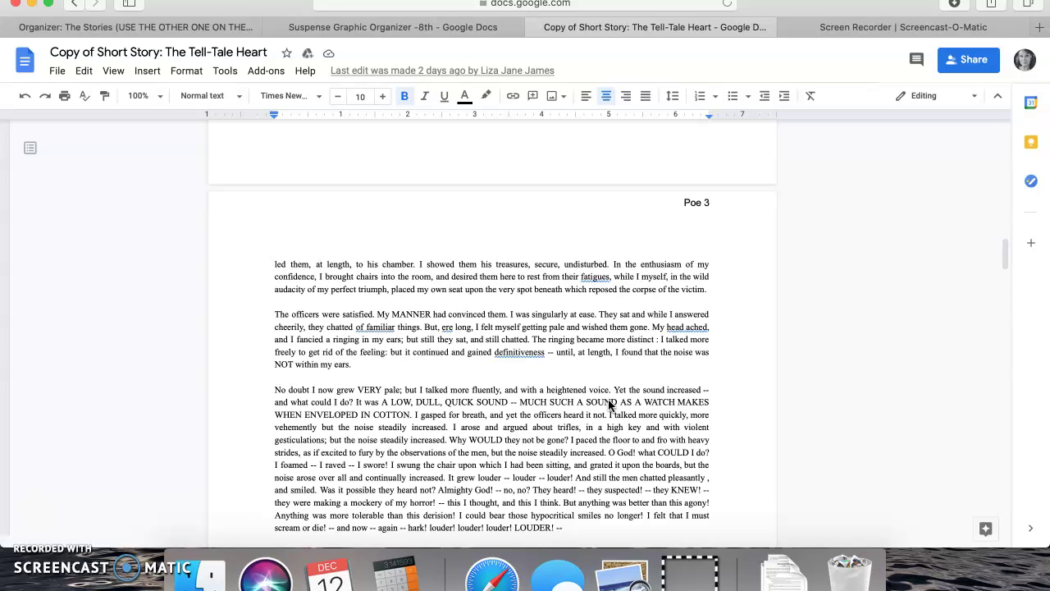
{"action": "scroll", "coordinate": [609, 404], "scroll_direction": "down", "scroll_amount": 1}
{"action": "scroll", "coordinate": [607, 406], "scroll_direction": "up", "scroll_amount": 5}
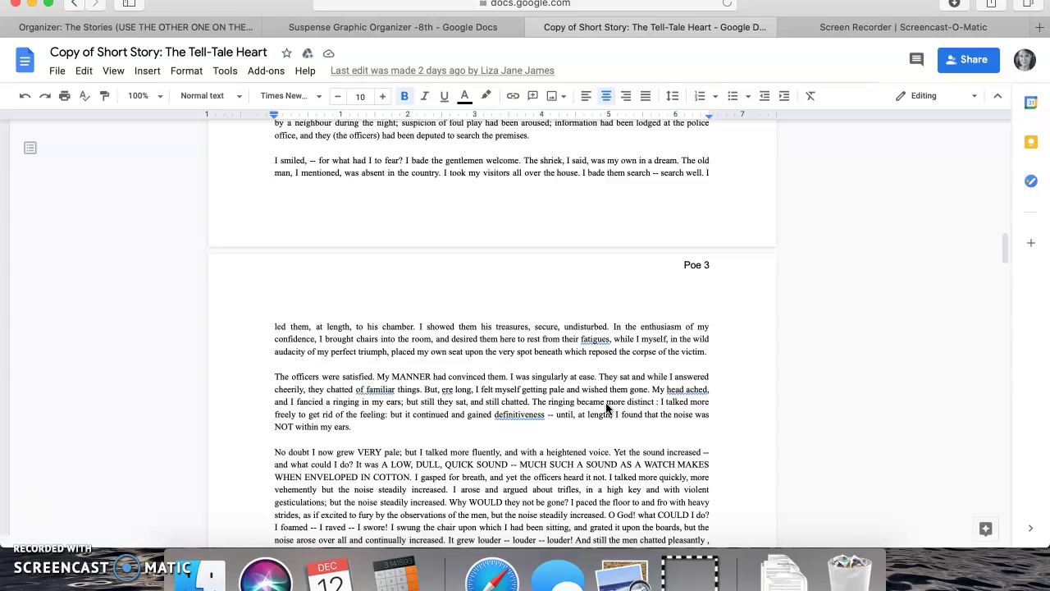
Copy the page 3 paragraph running from "The officers were satisfied" to "NOT within my ears.".
{"action": "scroll", "coordinate": [608, 406], "scroll_direction": "down", "scroll_amount": 1}
{"action": "left_click", "coordinate": [277, 375]}
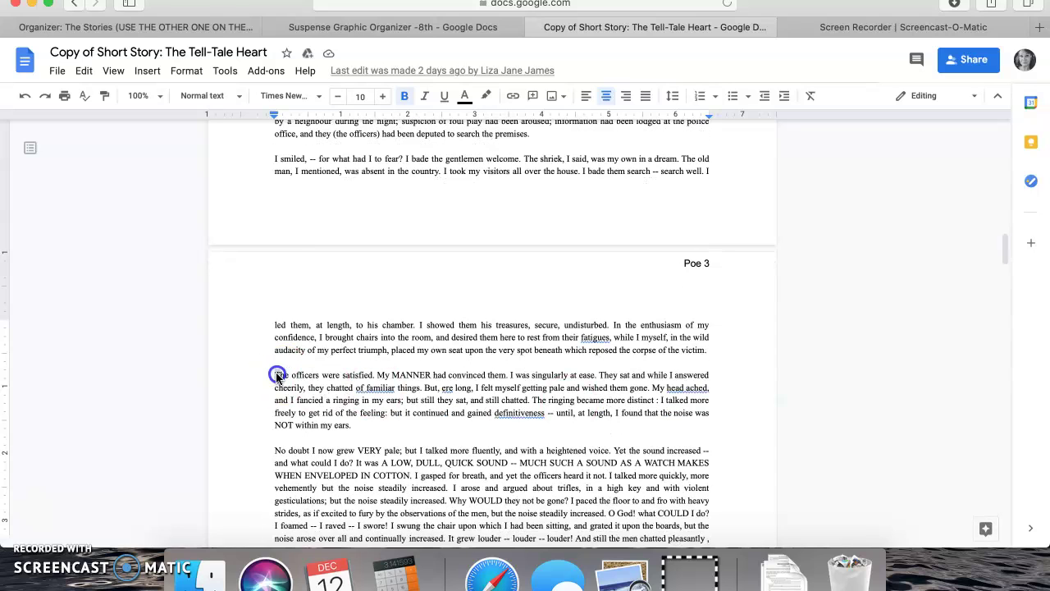
{"action": "left_click_drag", "start_coordinate": [276, 373], "coordinate": [399, 427]}
{"action": "key", "text": "super+c"}
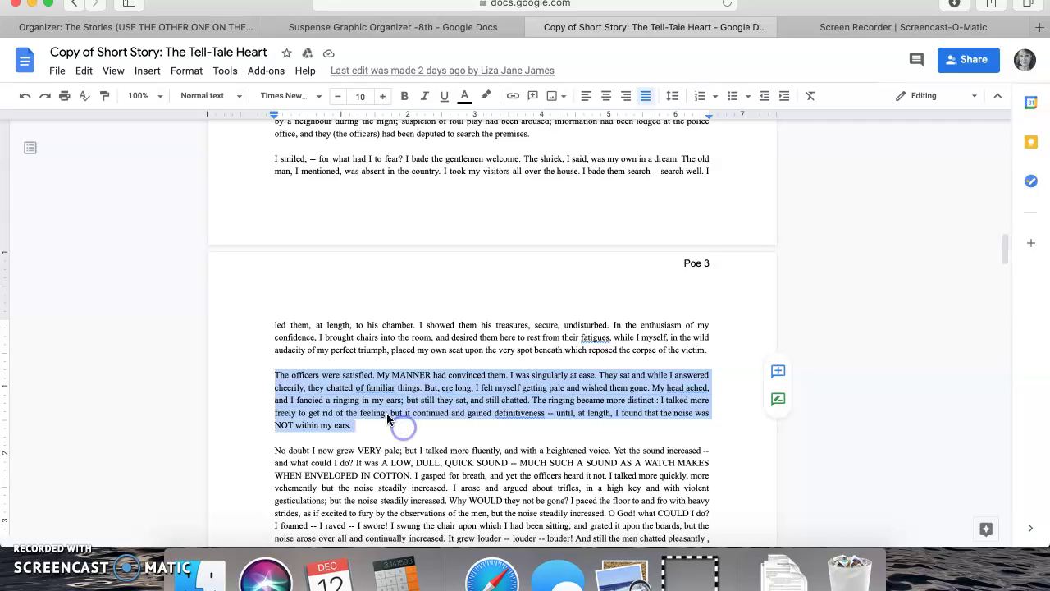
Paste the copied paragraph under "1 Quote that shows suspense:(E)" in the Tell Tale Heart column of the "Suspense Graphic Organizer -8th" document.
{"action": "left_click", "coordinate": [226, 29]}
{"action": "left_click", "coordinate": [392, 27]}
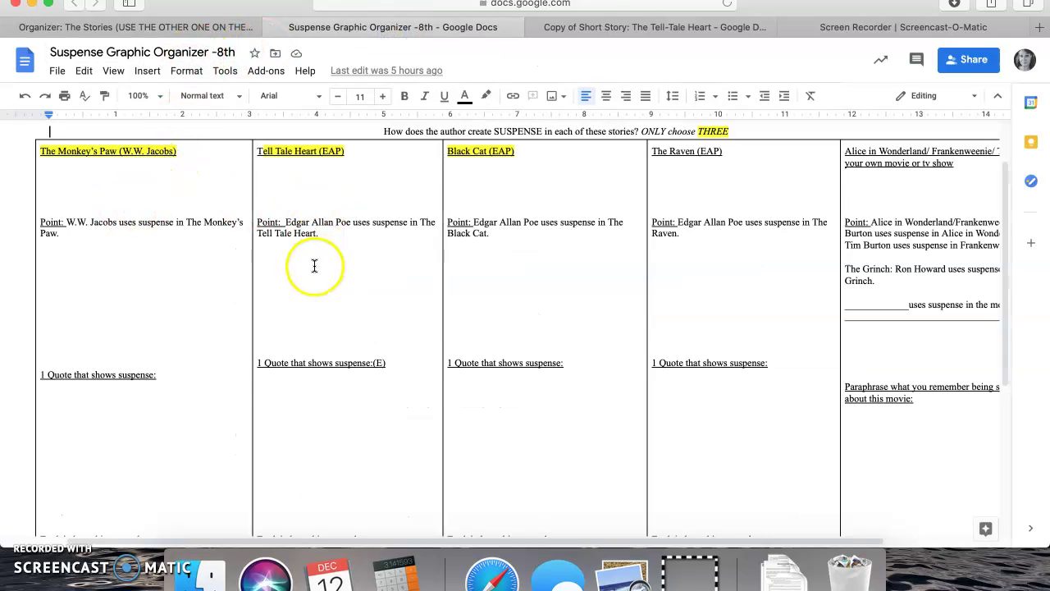
{"action": "left_click", "coordinate": [287, 383]}
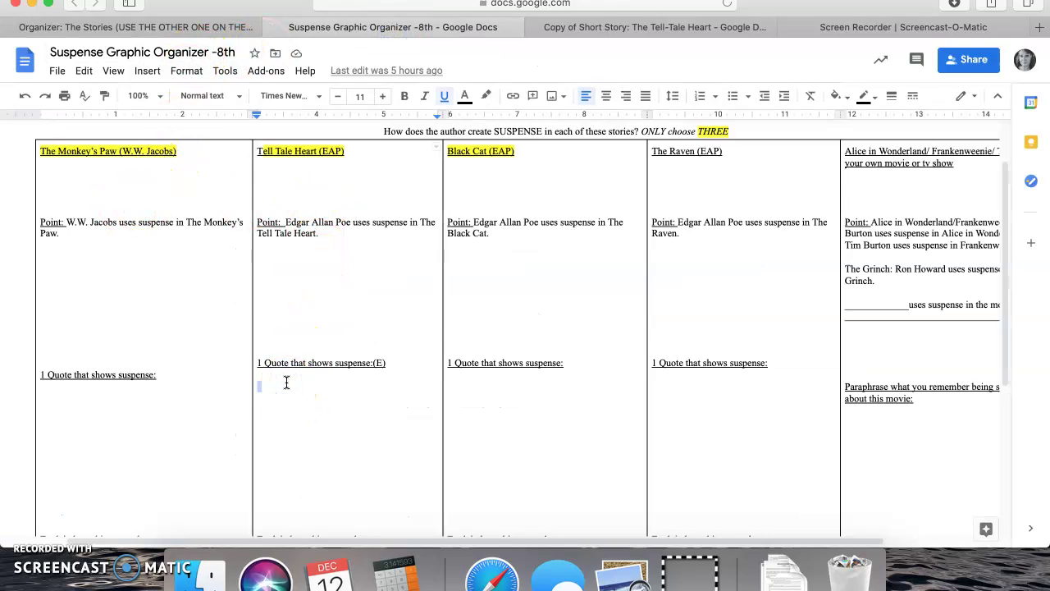
{"action": "key", "text": "super+v"}
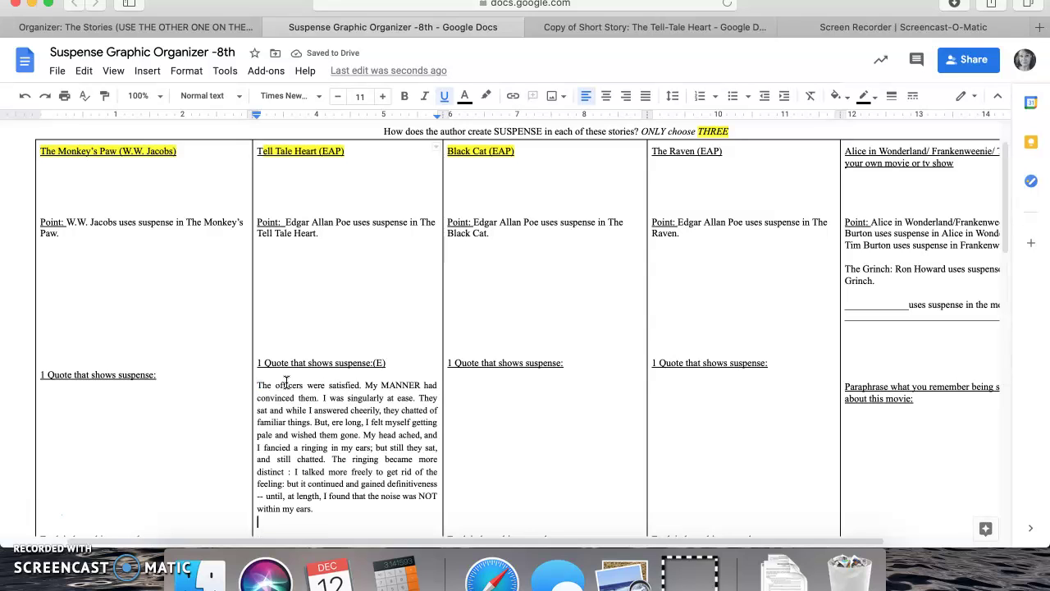
Delete the extra blank lines between the pasted quote and "Explain how this quote shows suspense:" in the Tell Tale Heart column.
{"action": "scroll", "coordinate": [295, 384], "scroll_direction": "down", "scroll_amount": 2}
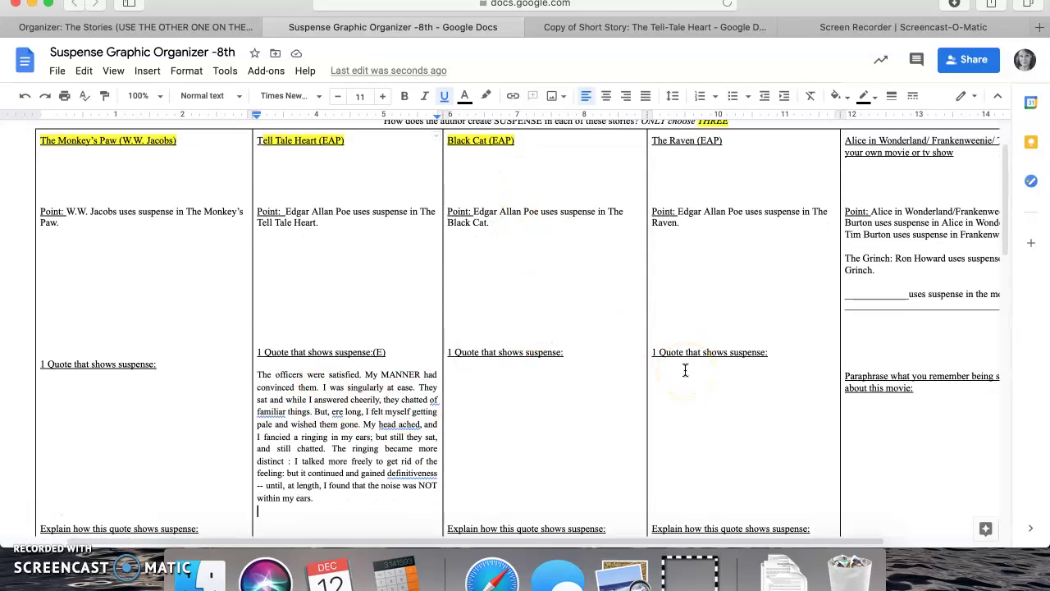
{"action": "scroll", "coordinate": [418, 305], "scroll_direction": "down", "scroll_amount": 10}
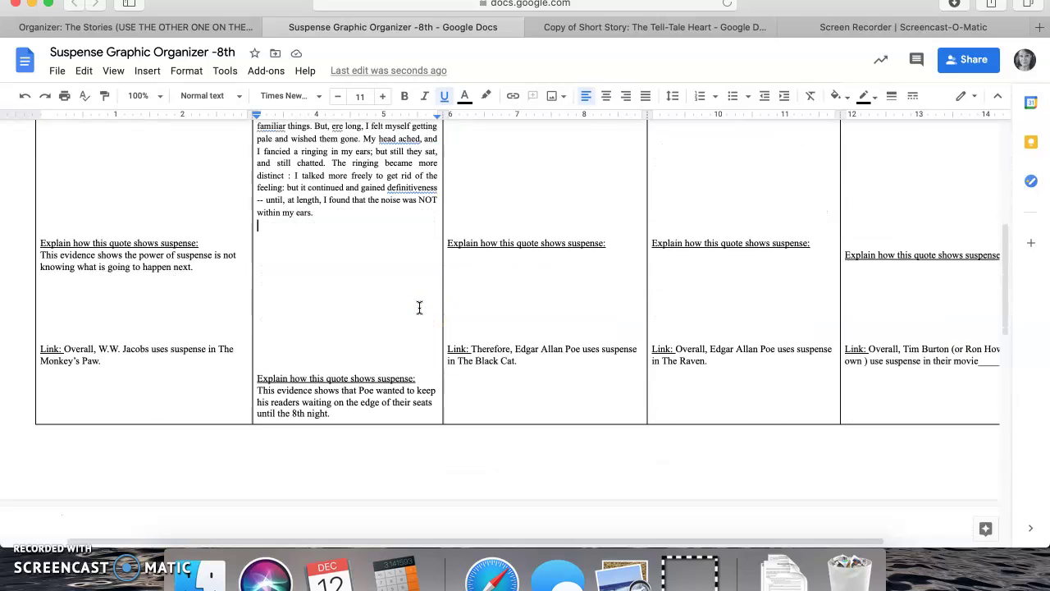
{"action": "left_click", "coordinate": [255, 377]}
{"action": "key", "text": "BackSpace"}
{"action": "key", "text": "BackSpace"}
{"action": "key", "text": "BackSpace"}
{"action": "key", "text": "BackSpace"}
{"action": "key", "text": "BackSpace"}
{"action": "key", "text": "BackSpace"}
{"action": "key", "text": "BackSpace"}
{"action": "key", "text": "BackSpace"}
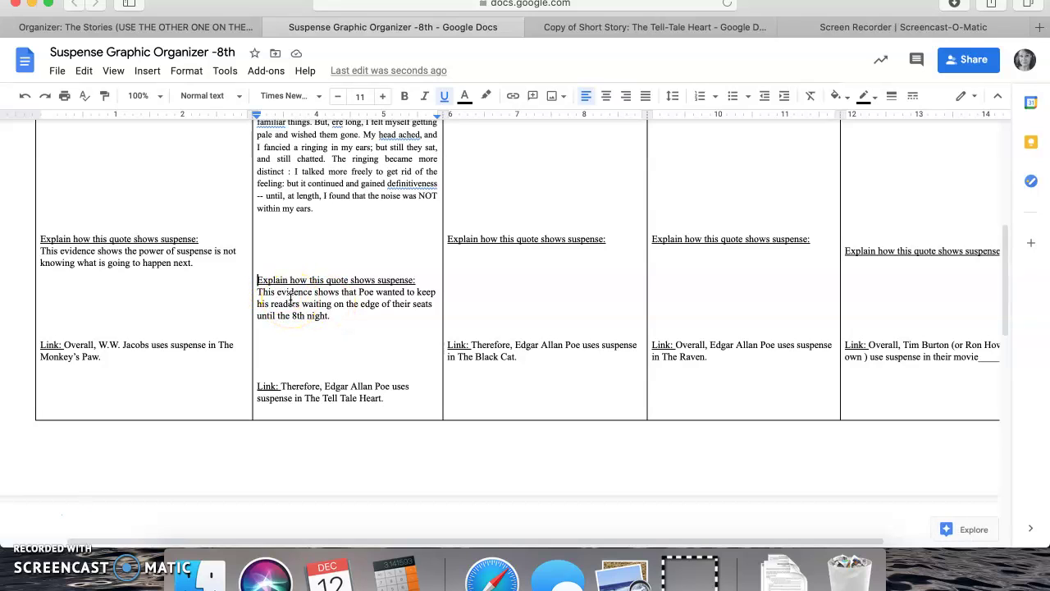
{"action": "scroll", "coordinate": [293, 301], "scroll_direction": "up", "scroll_amount": 1}
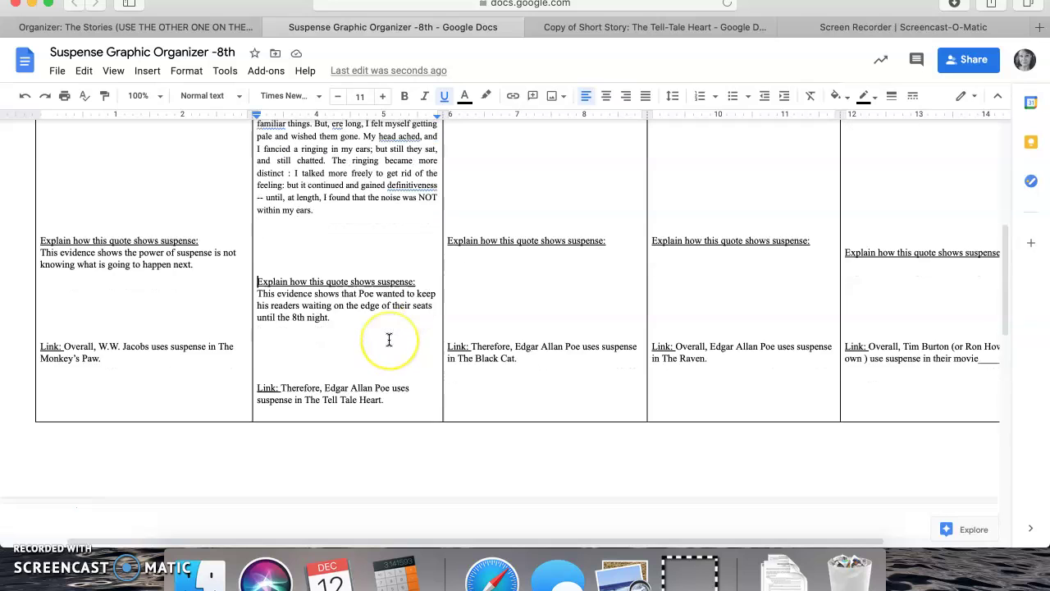
Review the Tell Tale Heart column of the "Suspense Graphic Organizer -8th" document from its Point, quote and explanation to its Link.
{"action": "scroll", "coordinate": [389, 339], "scroll_direction": "down", "scroll_amount": 1}
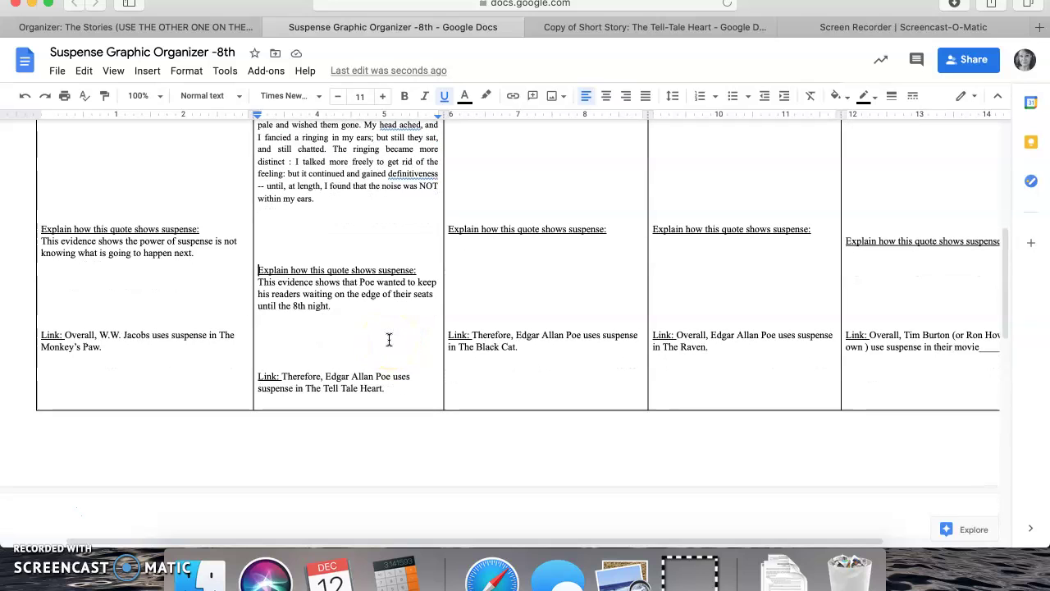
{"action": "left_click", "coordinate": [215, 27]}
{"action": "left_click", "coordinate": [295, 33]}
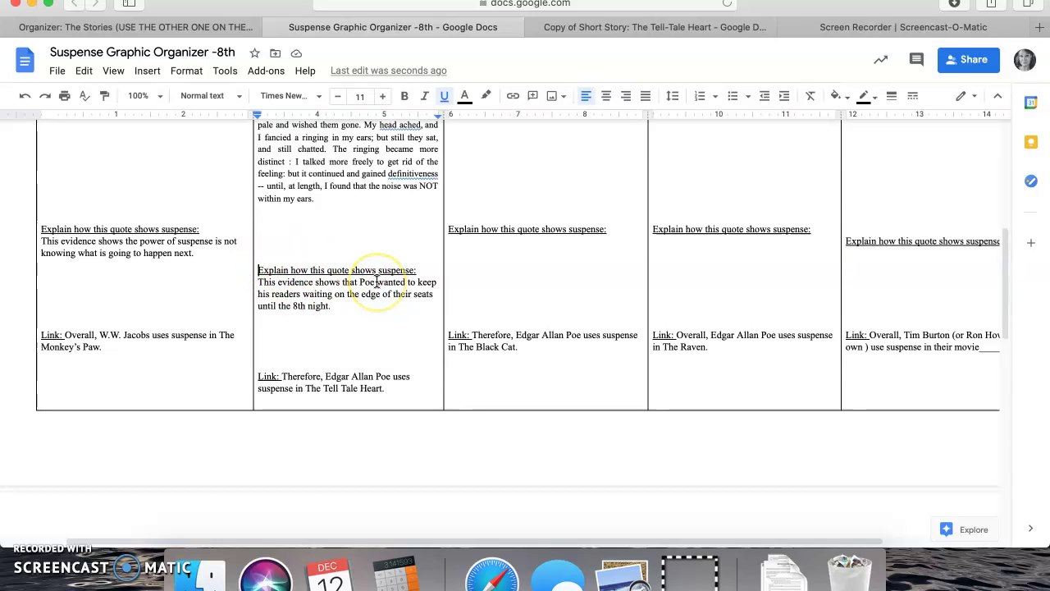
{"action": "scroll", "coordinate": [376, 282], "scroll_direction": "up", "scroll_amount": 5}
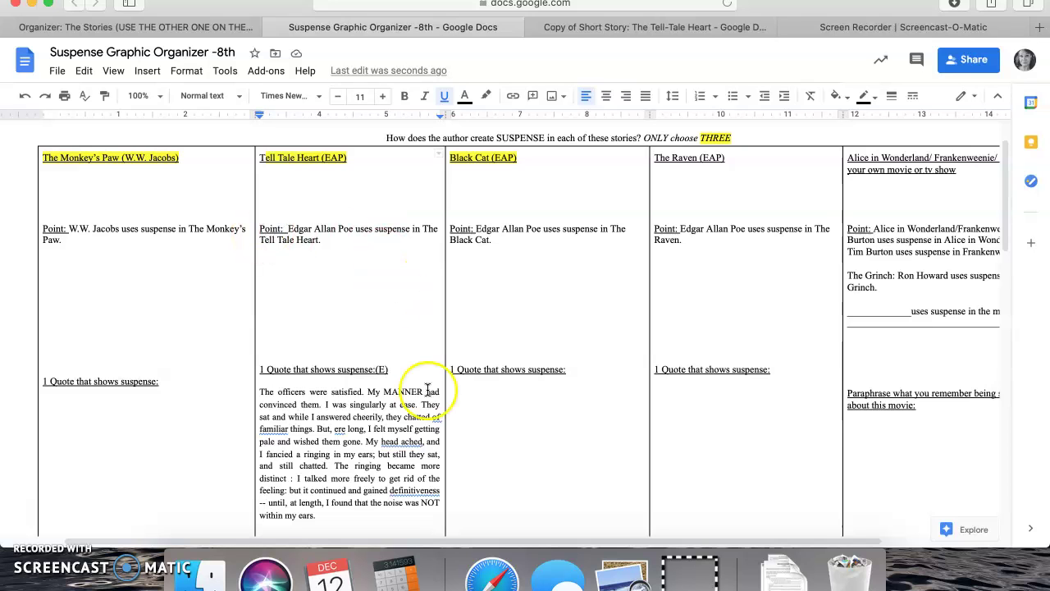
{"action": "scroll", "coordinate": [439, 385], "scroll_direction": "down", "scroll_amount": 4}
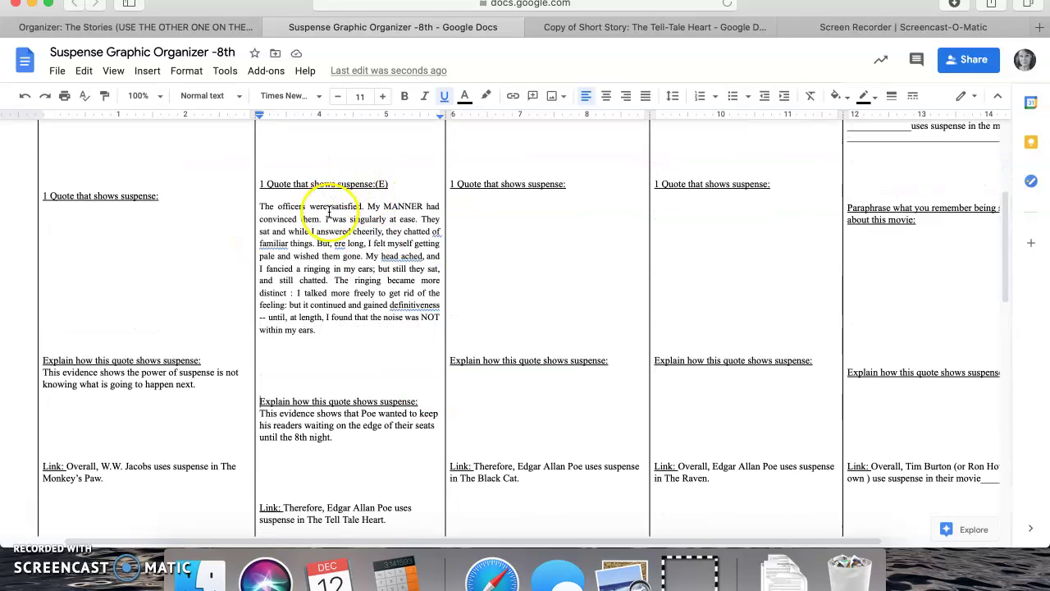
{"action": "scroll", "coordinate": [328, 271], "scroll_direction": "down", "scroll_amount": 2}
{"action": "scroll", "coordinate": [328, 279], "scroll_direction": "down", "scroll_amount": 2}
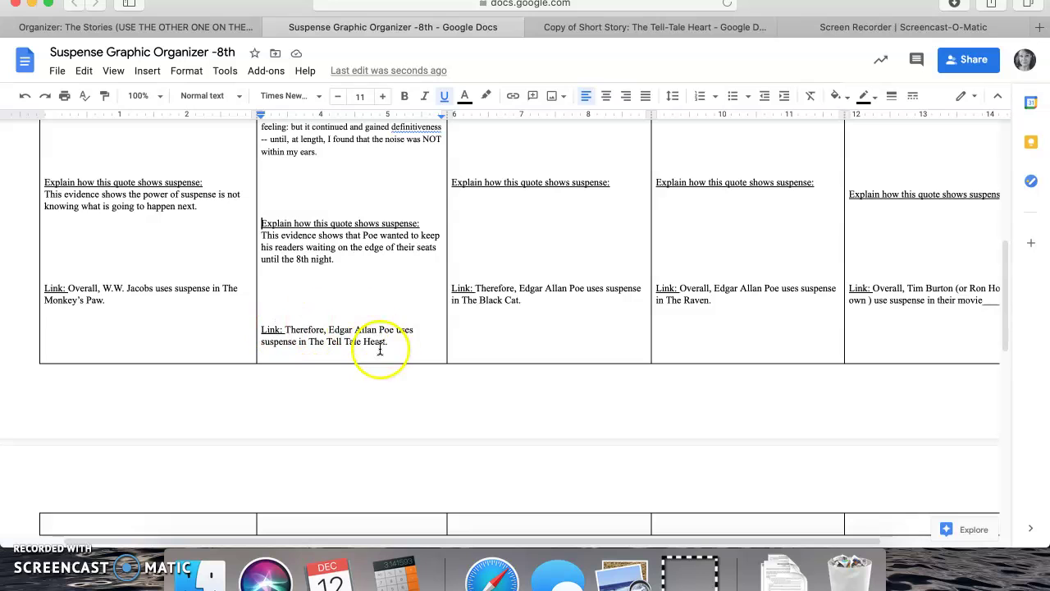
{"action": "scroll", "coordinate": [399, 344], "scroll_direction": "up", "scroll_amount": 5}
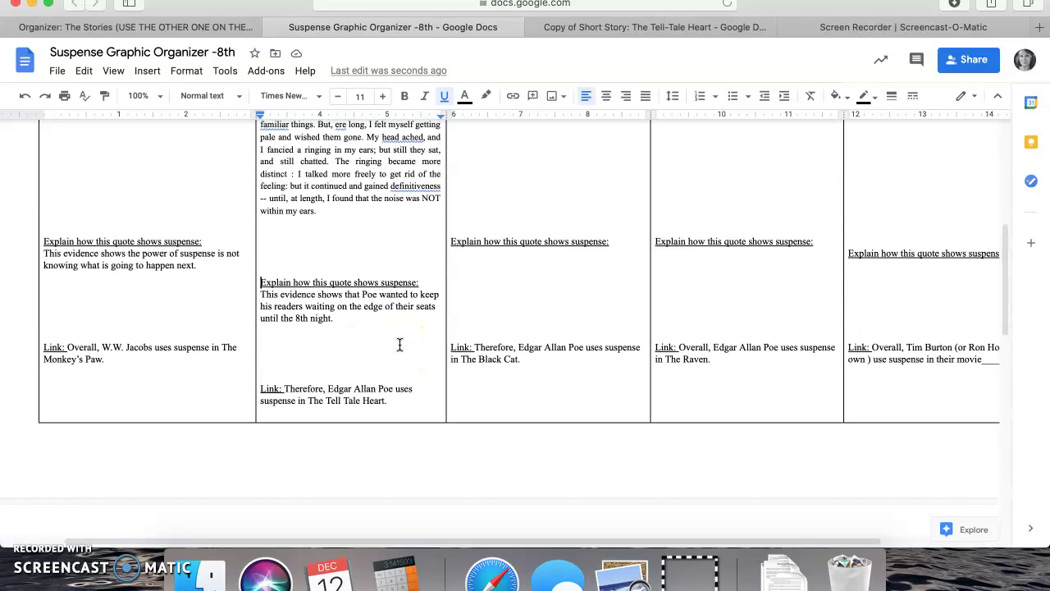
{"action": "scroll", "coordinate": [399, 345], "scroll_direction": "up", "scroll_amount": 10}
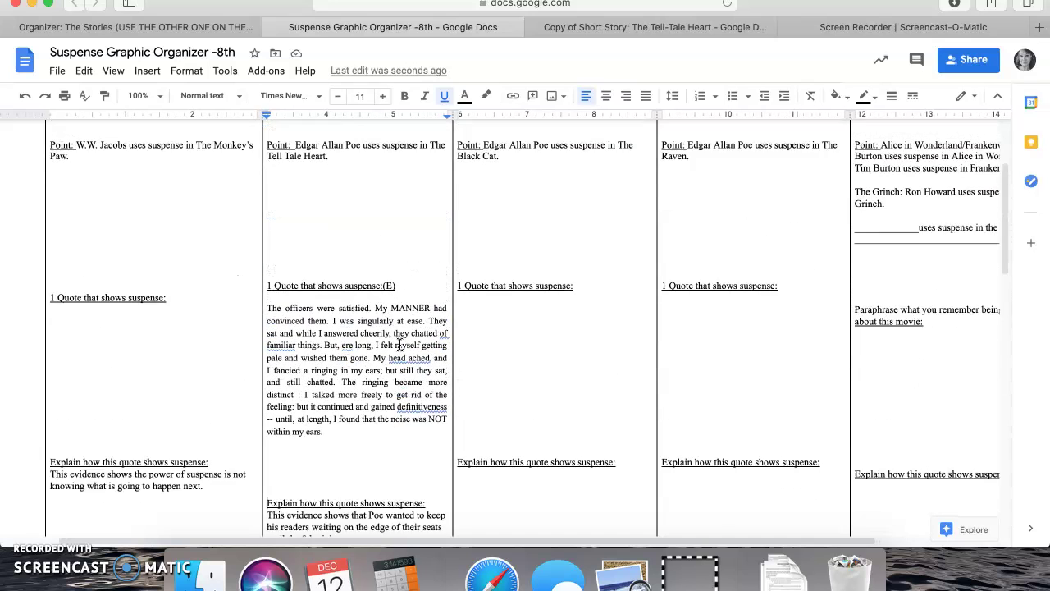
{"action": "scroll", "coordinate": [400, 345], "scroll_direction": "down", "scroll_amount": 5}
{"action": "scroll", "coordinate": [400, 344], "scroll_direction": "up", "scroll_amount": 2}
{"action": "scroll", "coordinate": [399, 345], "scroll_direction": "down", "scroll_amount": 5}
{"action": "scroll", "coordinate": [400, 345], "scroll_direction": "up", "scroll_amount": 4}
{"action": "scroll", "coordinate": [399, 344], "scroll_direction": "up", "scroll_amount": 2}
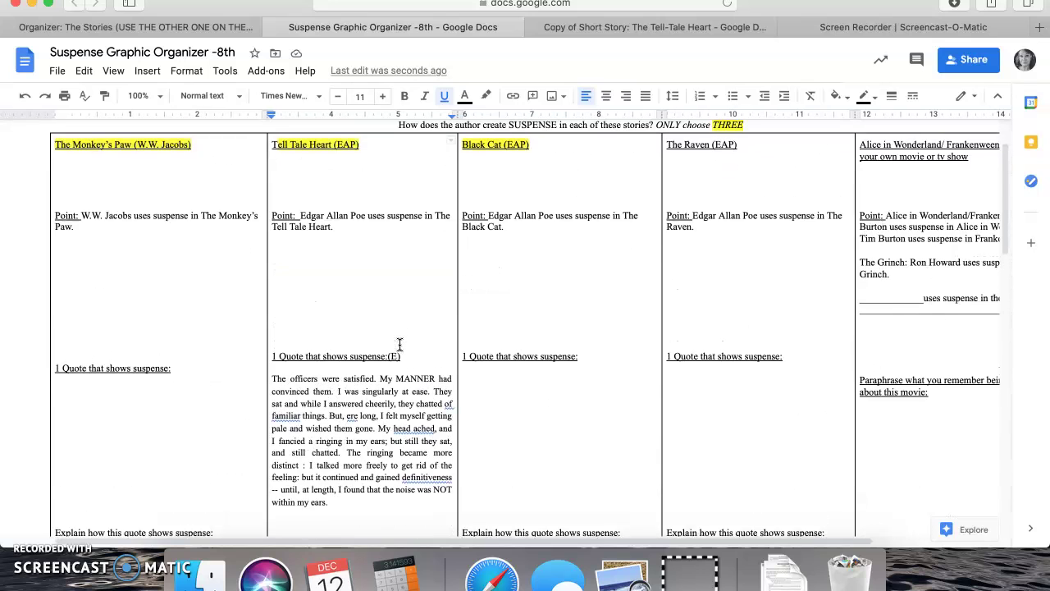
{"action": "left_click", "coordinate": [384, 274]}
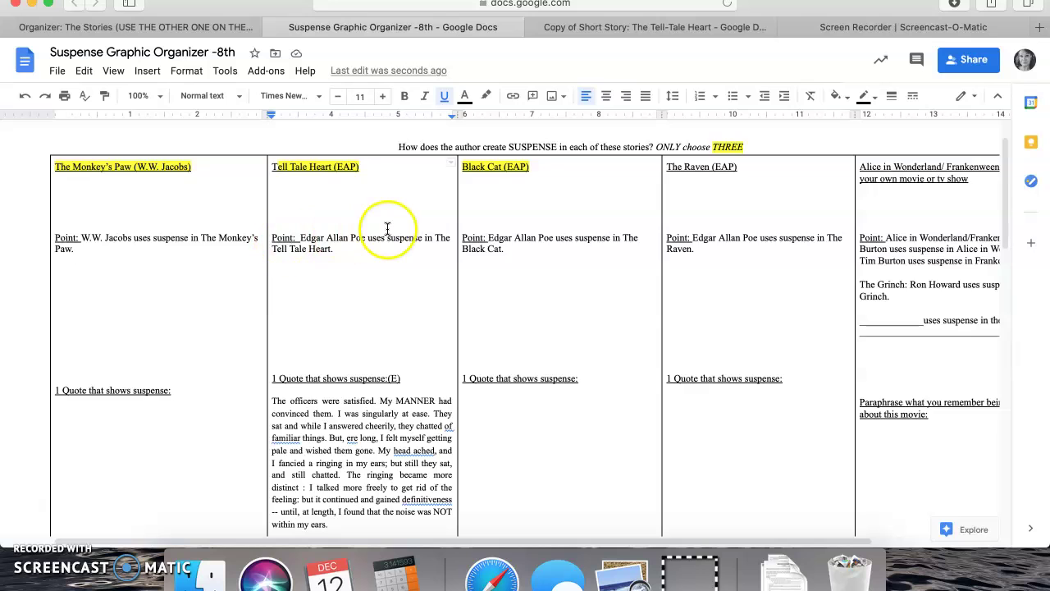
{"action": "scroll", "coordinate": [384, 227], "scroll_direction": "down", "scroll_amount": 3}
{"action": "scroll", "coordinate": [415, 257], "scroll_direction": "down", "scroll_amount": 2}
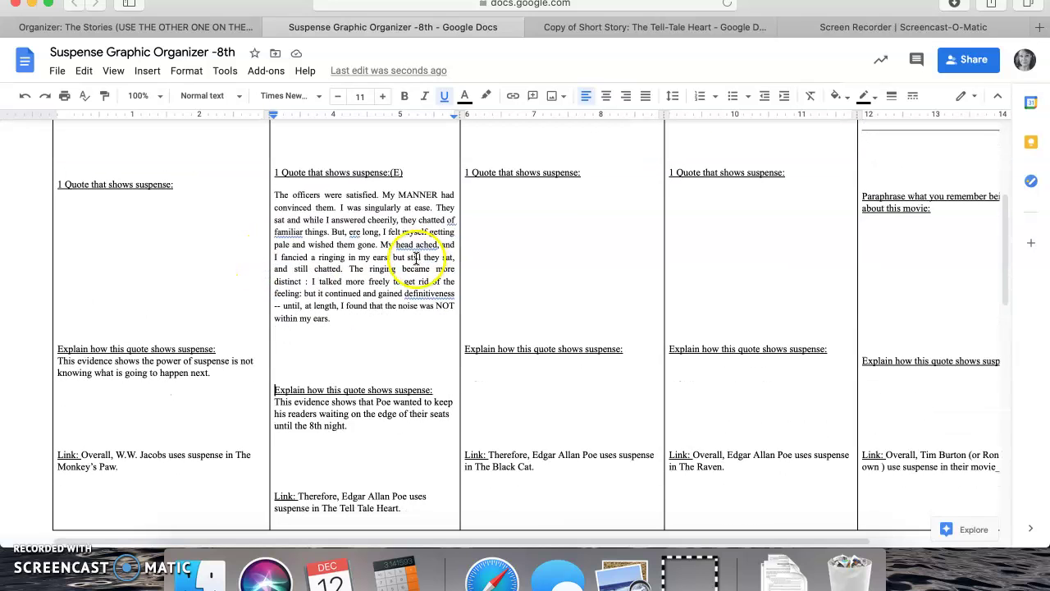
{"action": "scroll", "coordinate": [405, 383], "scroll_direction": "down", "scroll_amount": 3}
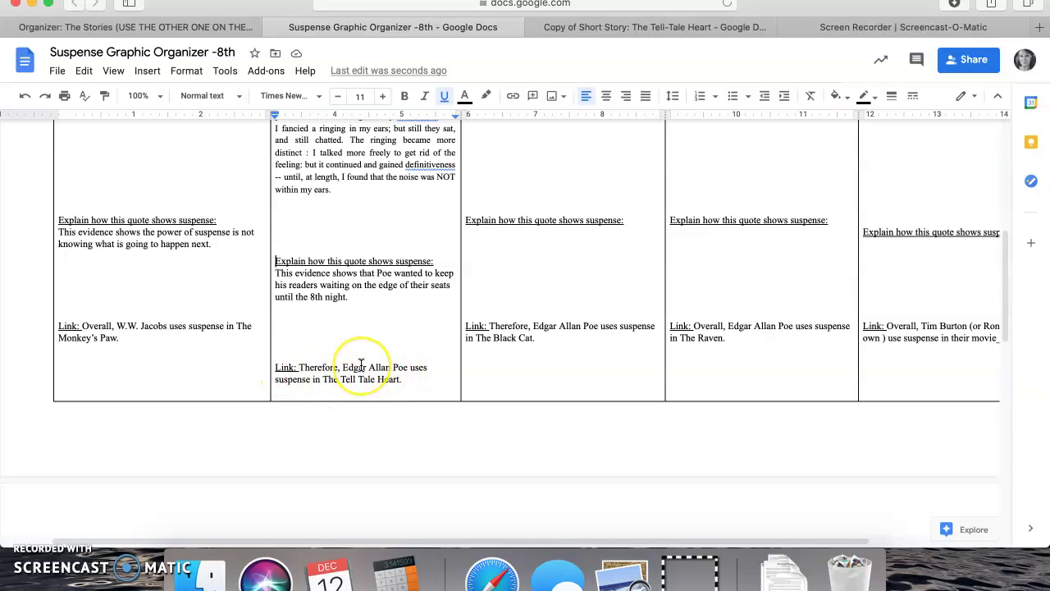
{"action": "scroll", "coordinate": [358, 369], "scroll_direction": "up", "scroll_amount": 5}
{"action": "scroll", "coordinate": [361, 365], "scroll_direction": "up", "scroll_amount": 4}
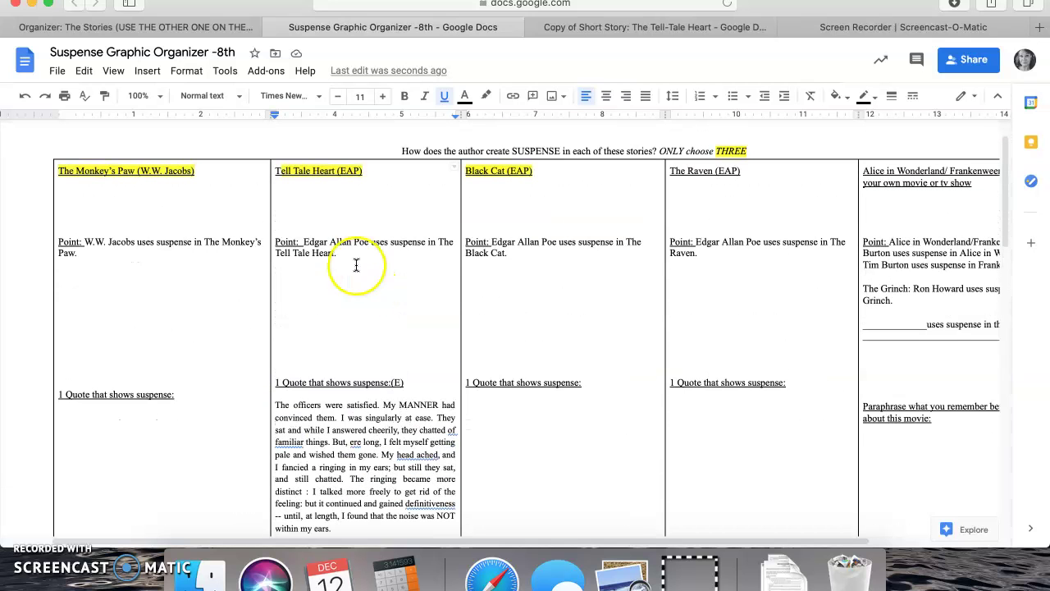
Highlight the "Point:" sentence in the Tell Tale Heart column and look over the quote section beneath it.
{"action": "left_click_drag", "start_coordinate": [274, 242], "coordinate": [402, 257]}
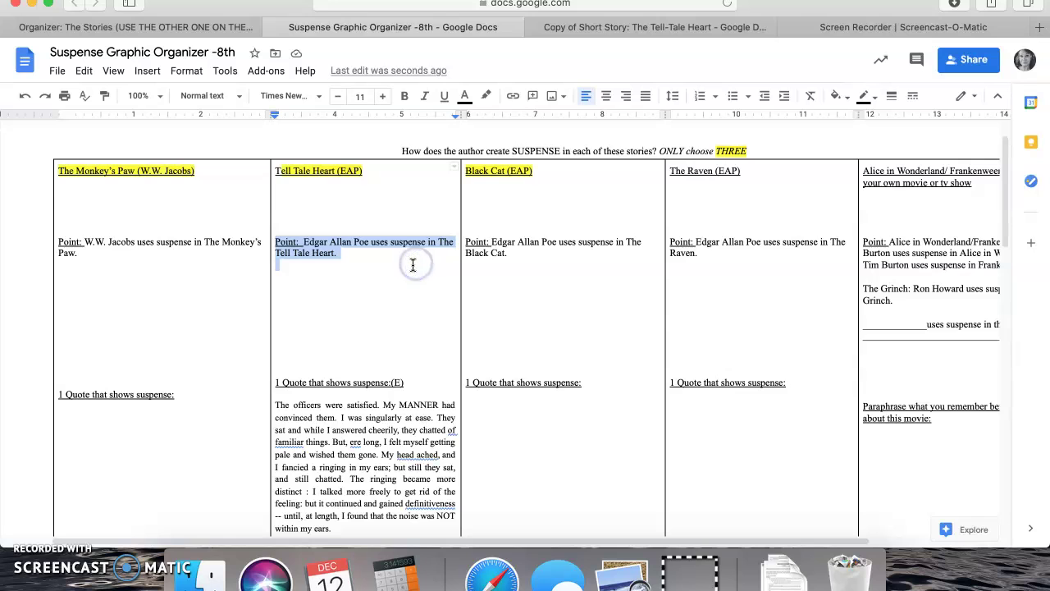
{"action": "left_click", "coordinate": [411, 265]}
{"action": "scroll", "coordinate": [411, 266], "scroll_direction": "down", "scroll_amount": 3}
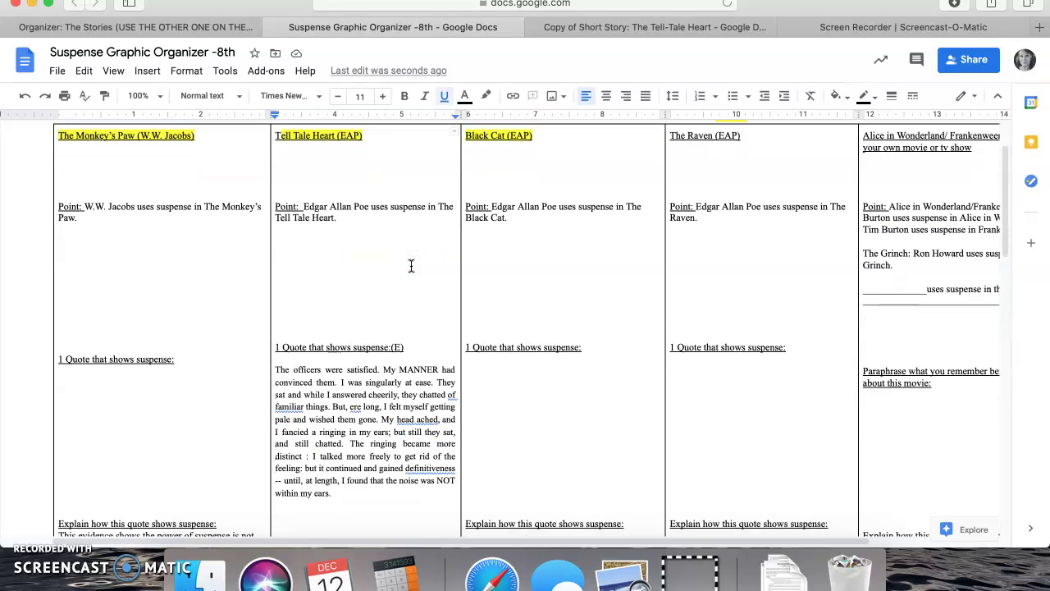
{"action": "scroll", "coordinate": [411, 266], "scroll_direction": "up", "scroll_amount": 2}
{"action": "scroll", "coordinate": [411, 266], "scroll_direction": "up", "scroll_amount": 2}
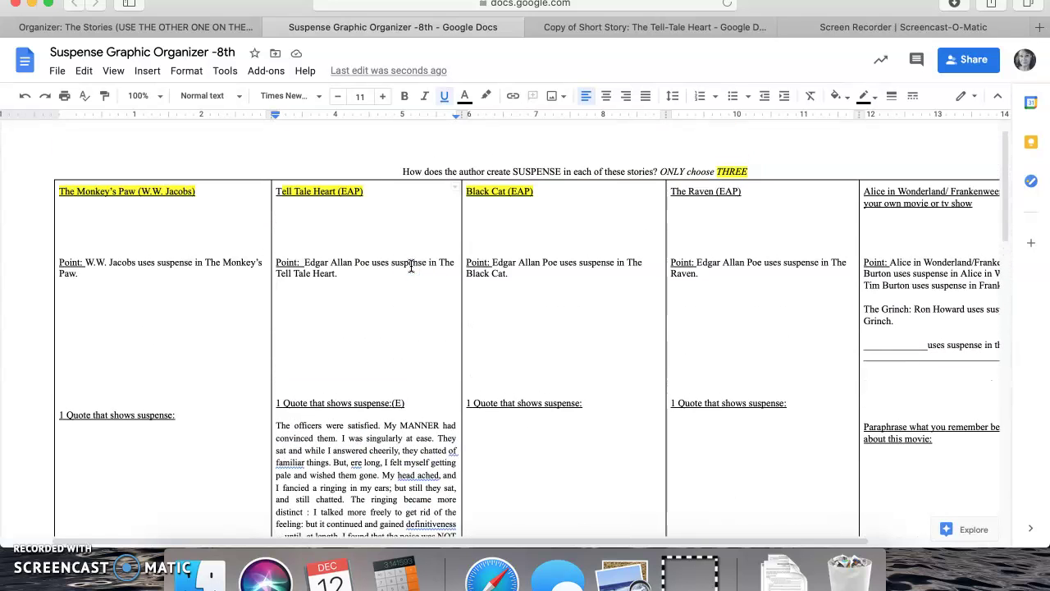
{"action": "scroll", "coordinate": [411, 266], "scroll_direction": "down", "scroll_amount": 1}
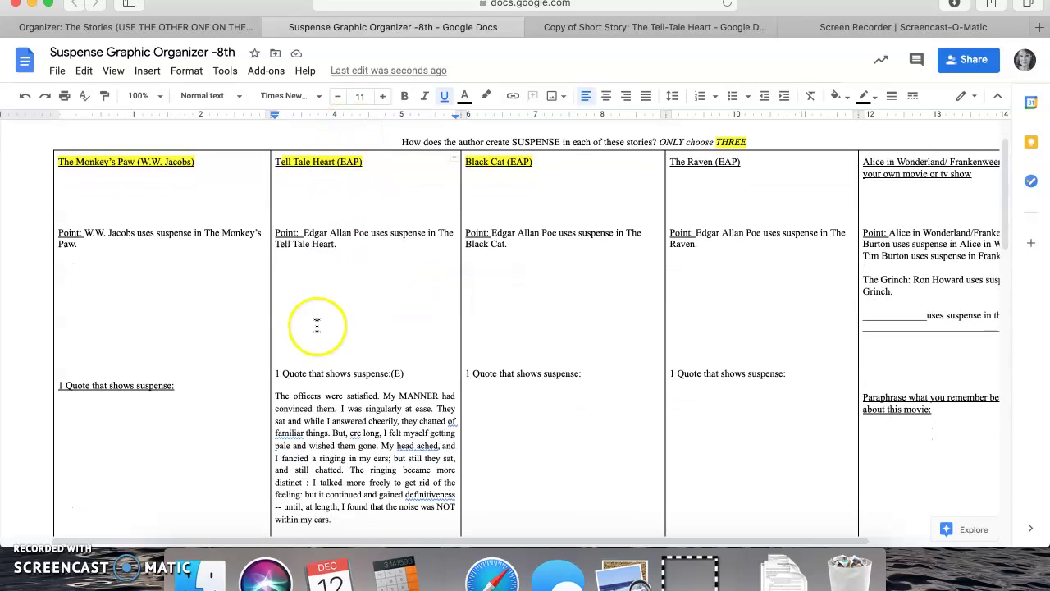
{"action": "scroll", "coordinate": [334, 279], "scroll_direction": "down", "scroll_amount": 1}
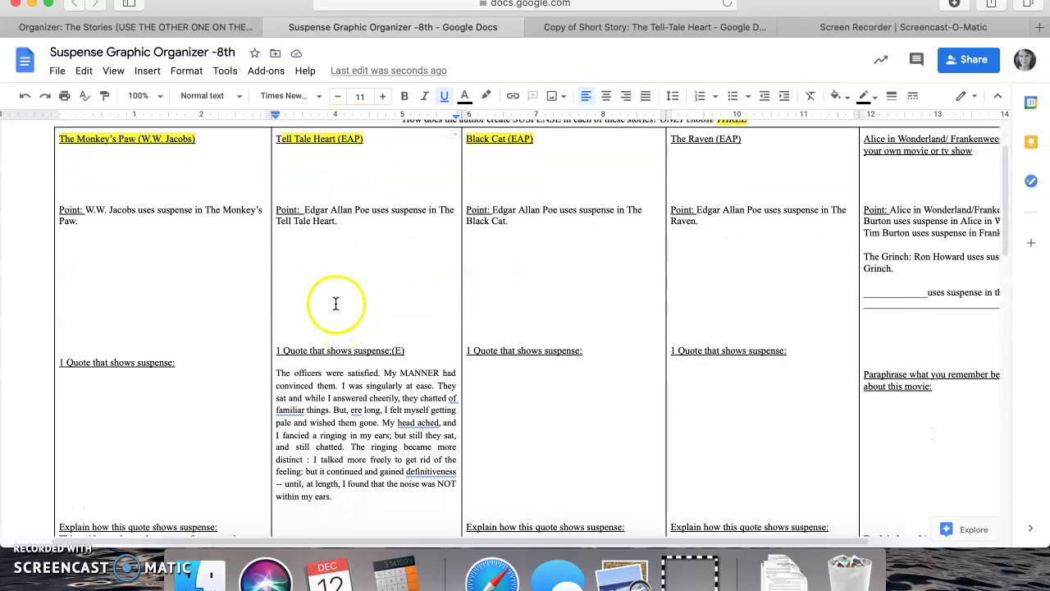
Select all text in the Tell Tale Heart column from "Point:" through the "Link:" sentence.
{"action": "left_click", "coordinate": [279, 209]}
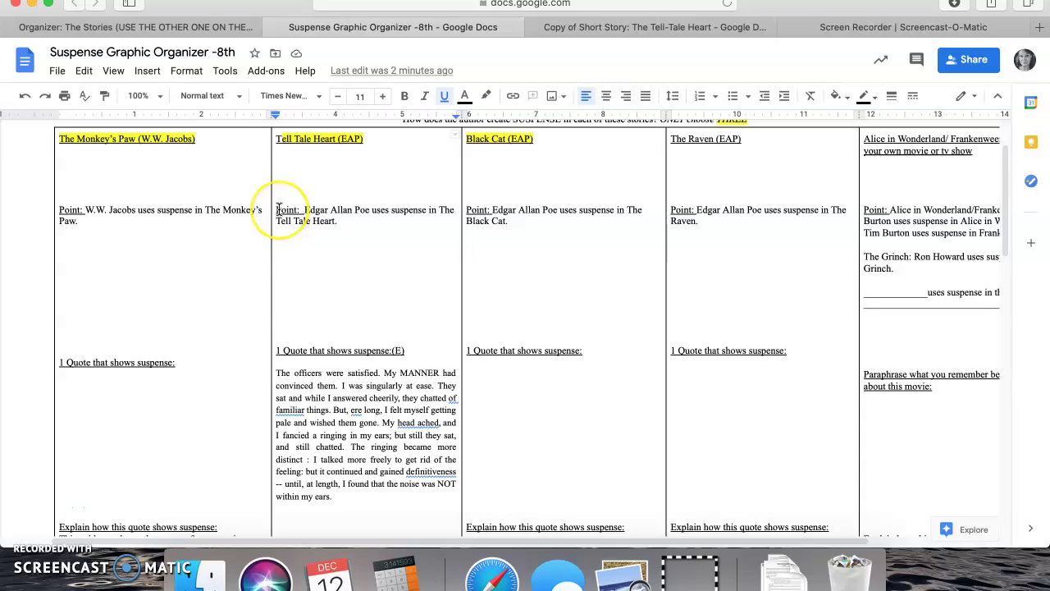
{"action": "left_click_drag", "start_coordinate": [278, 209], "coordinate": [429, 441]}
{"action": "scroll", "coordinate": [347, 298], "scroll_direction": "down", "scroll_amount": 3}
{"action": "scroll", "coordinate": [410, 469], "scroll_direction": "down", "scroll_amount": 3}
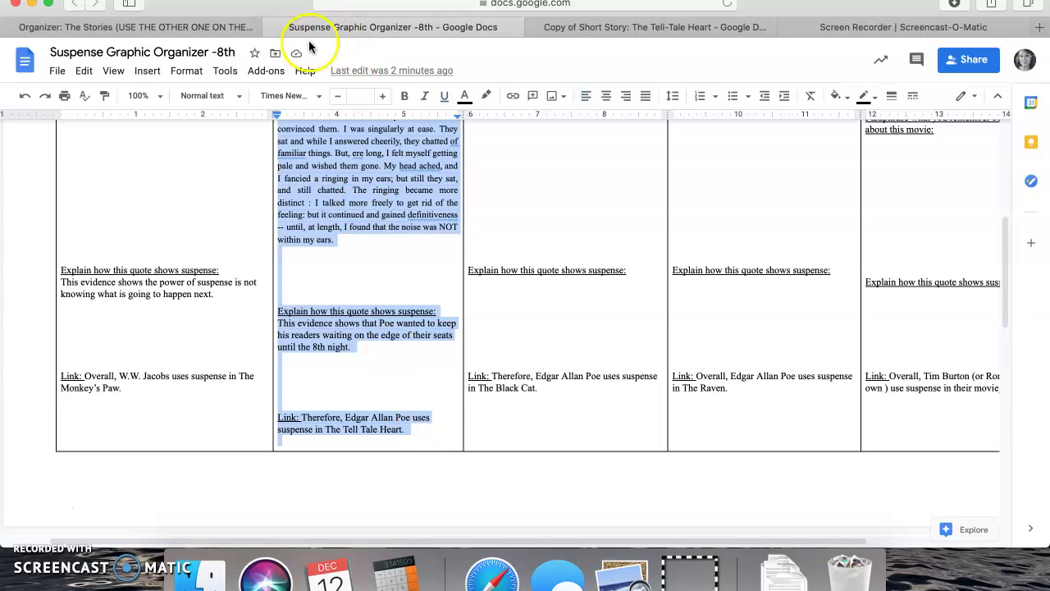
From Google Classroom's "Suspense Informative Essay ROUGH DRAFT" assignment instructions, open the attached document "Suspense Essay Rough Draft- Fill in your own (8th)".
{"action": "left_click", "coordinate": [232, 30]}
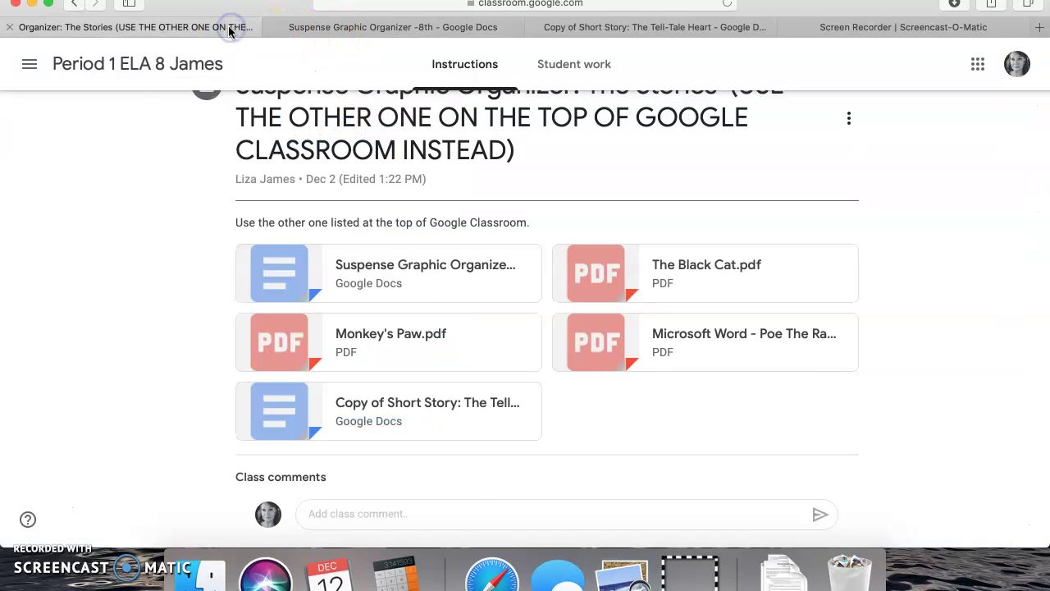
{"action": "left_click", "coordinate": [129, 64]}
{"action": "scroll", "coordinate": [539, 269], "scroll_direction": "down", "scroll_amount": 2}
{"action": "left_click", "coordinate": [549, 264]}
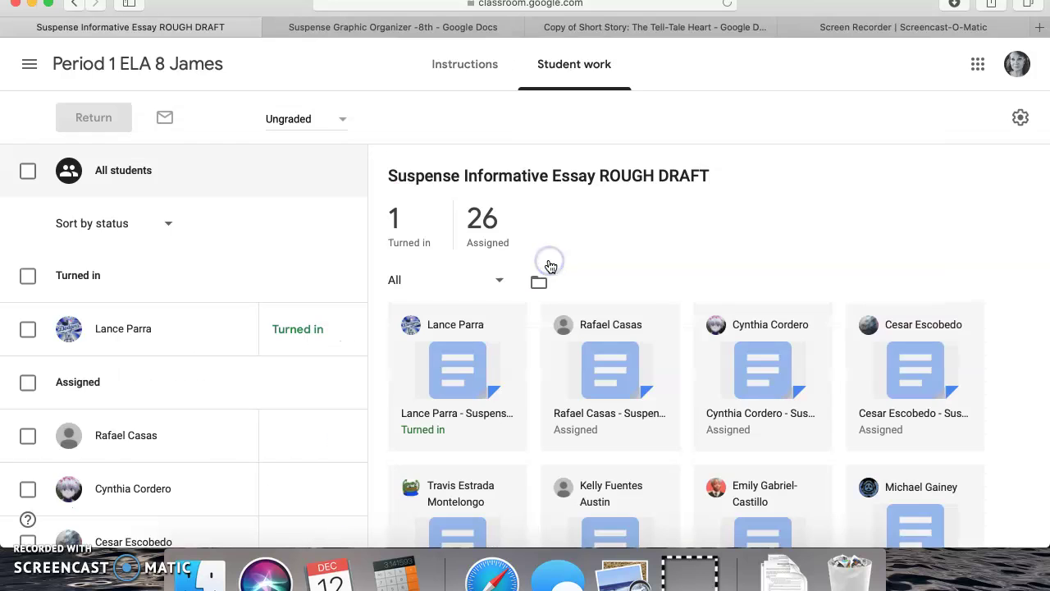
{"action": "left_click", "coordinate": [484, 67]}
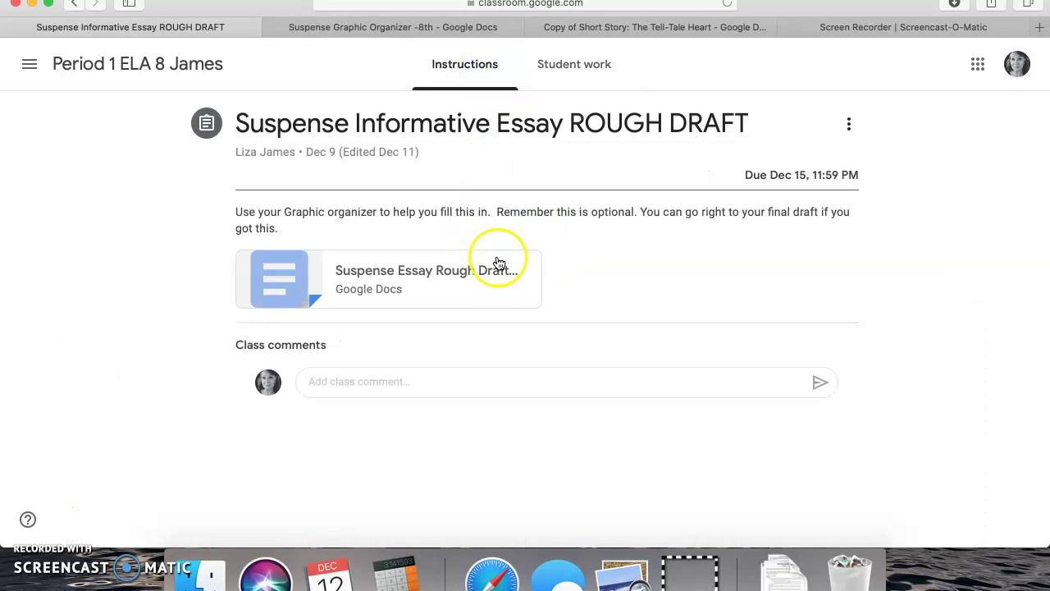
{"action": "left_click", "coordinate": [464, 274]}
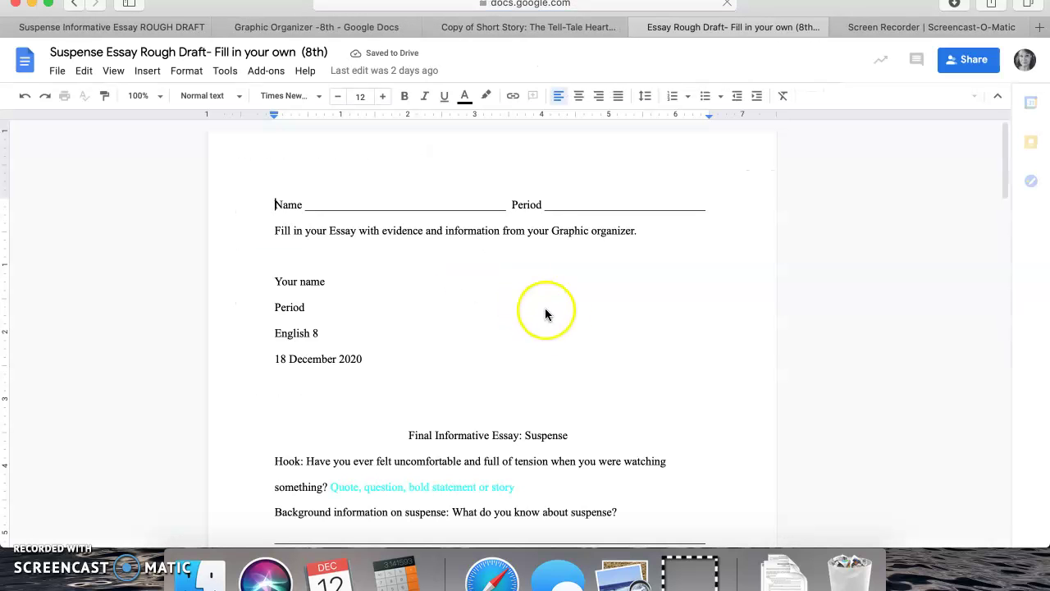
Examine the rough draft template's hook, background and thesis sections, and select the first body paragraph from "1(P)First," through "(L )Overall,".
{"action": "scroll", "coordinate": [562, 317], "scroll_direction": "down", "scroll_amount": 1}
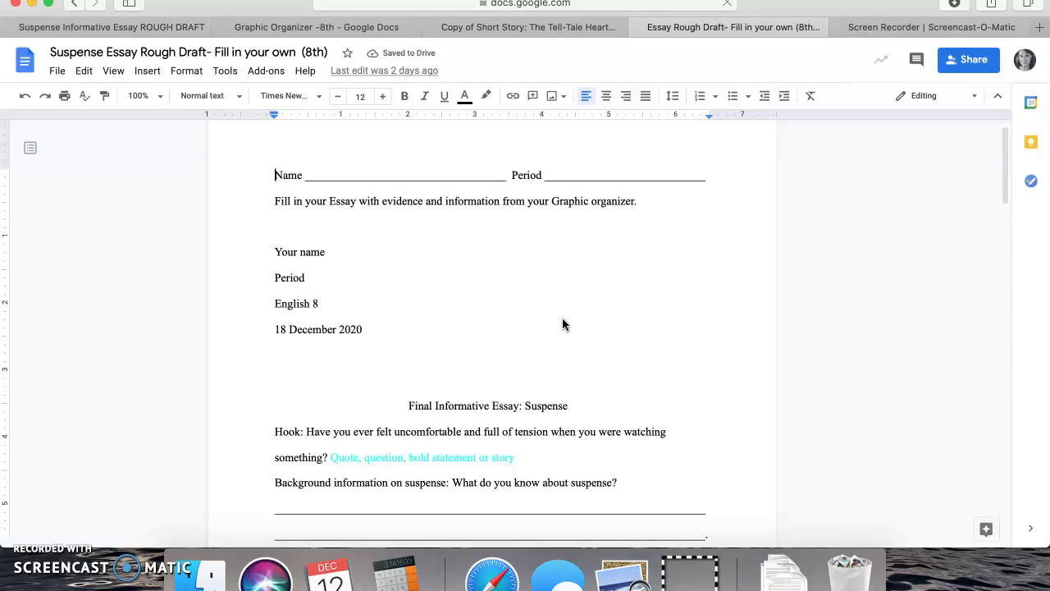
{"action": "scroll", "coordinate": [562, 323], "scroll_direction": "down", "scroll_amount": 6}
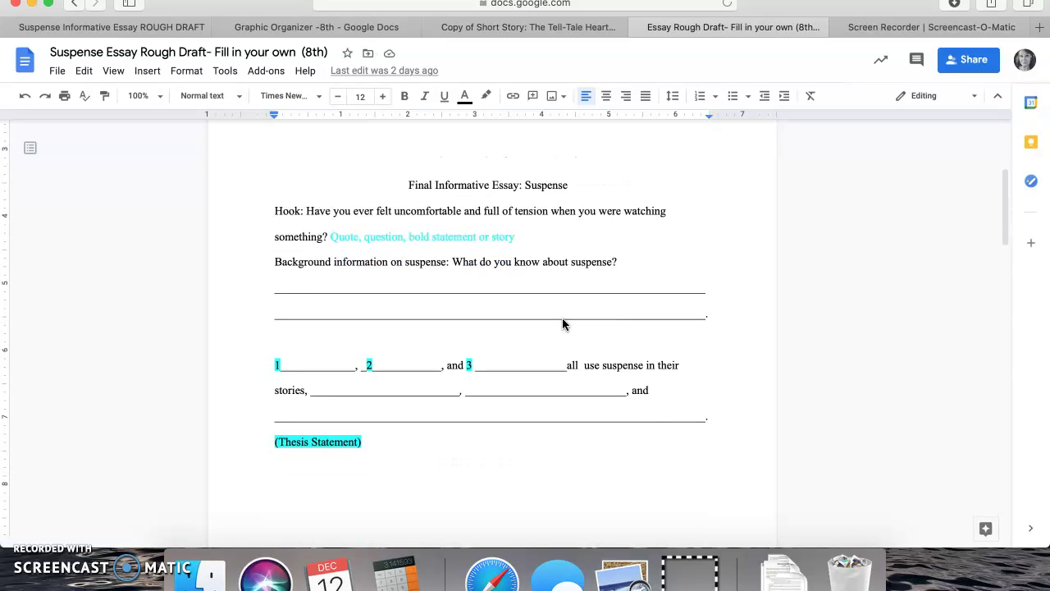
{"action": "scroll", "coordinate": [562, 323], "scroll_direction": "down", "scroll_amount": 1}
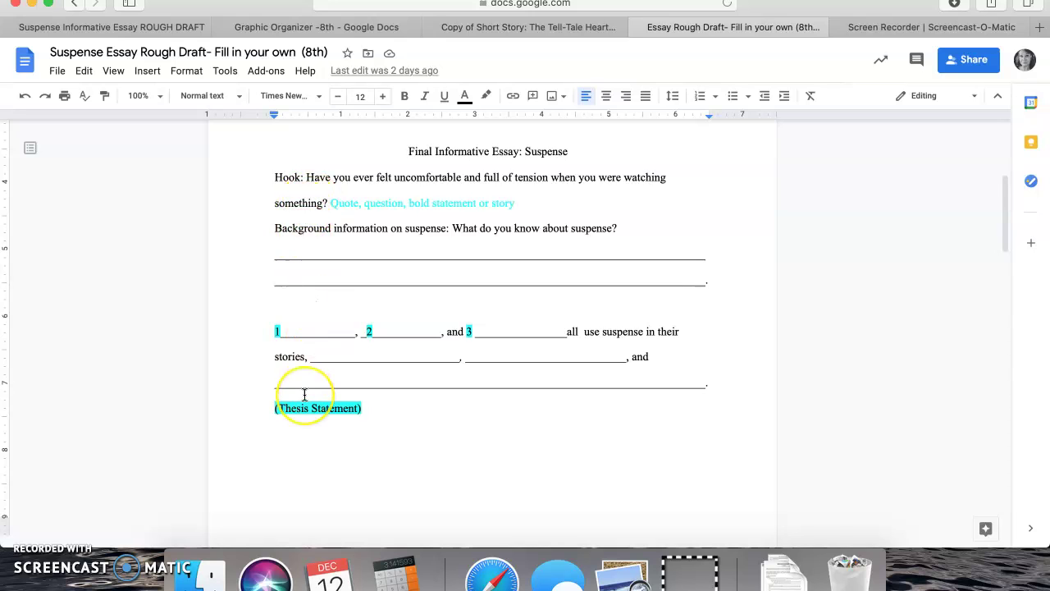
{"action": "scroll", "coordinate": [304, 395], "scroll_direction": "down", "scroll_amount": 13}
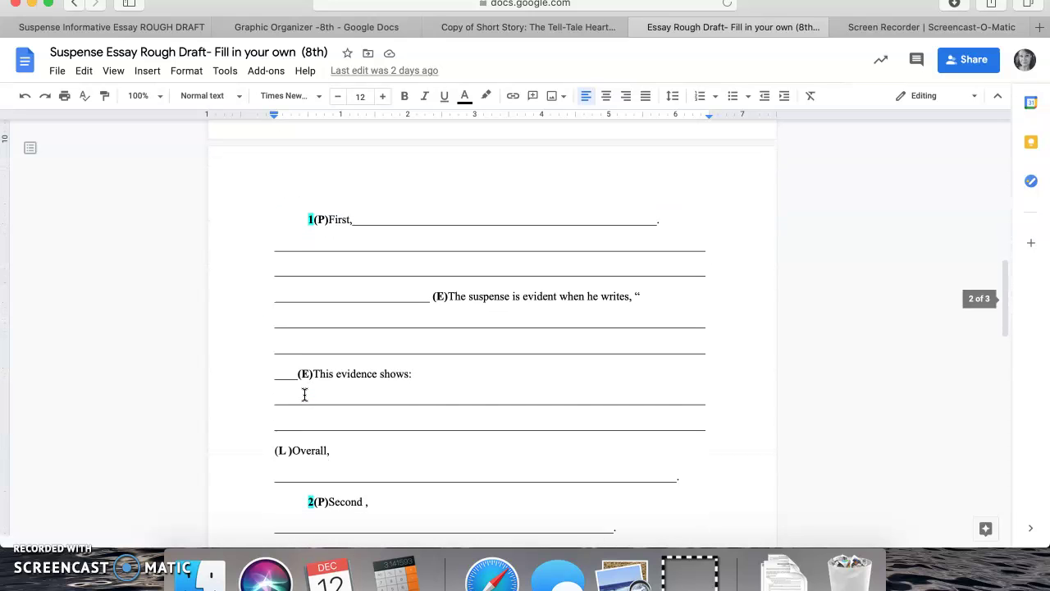
{"action": "scroll", "coordinate": [305, 394], "scroll_direction": "down", "scroll_amount": 2}
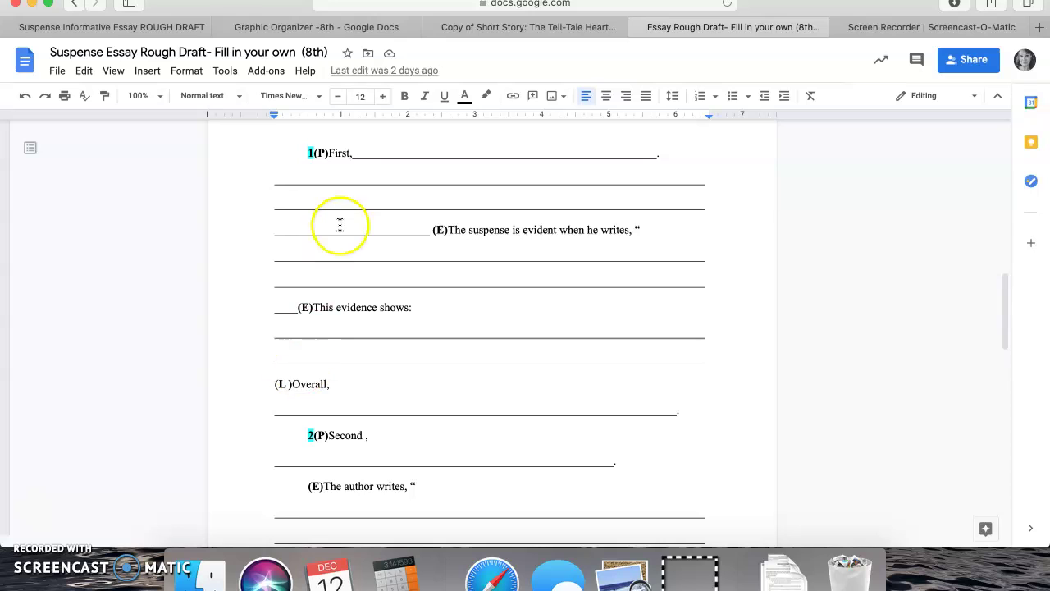
{"action": "left_click_drag", "start_coordinate": [309, 154], "coordinate": [701, 416]}
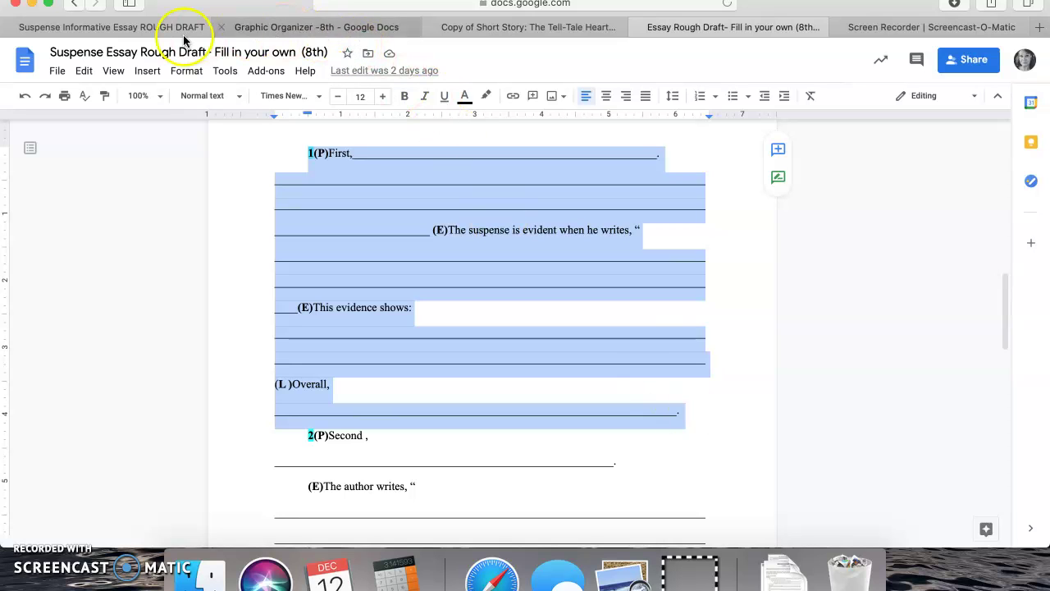
Revisit the organizer's Tell Tale Heart column and the highlighted quote in the "Copy of Short Story: The Tell-Tale Heart" document.
{"action": "left_click", "coordinate": [379, 28]}
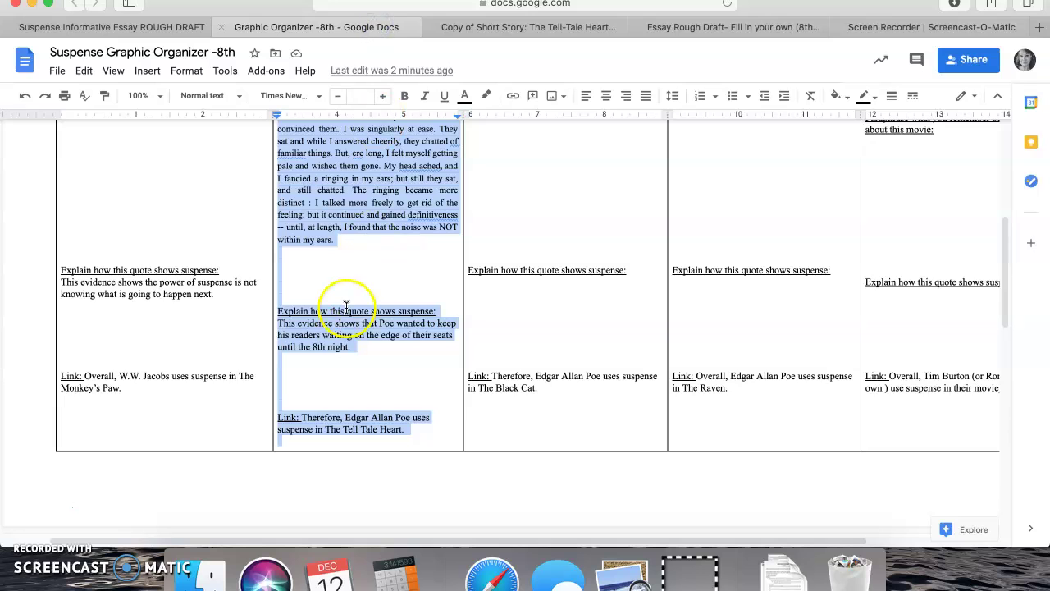
{"action": "scroll", "coordinate": [345, 307], "scroll_direction": "up", "scroll_amount": 6}
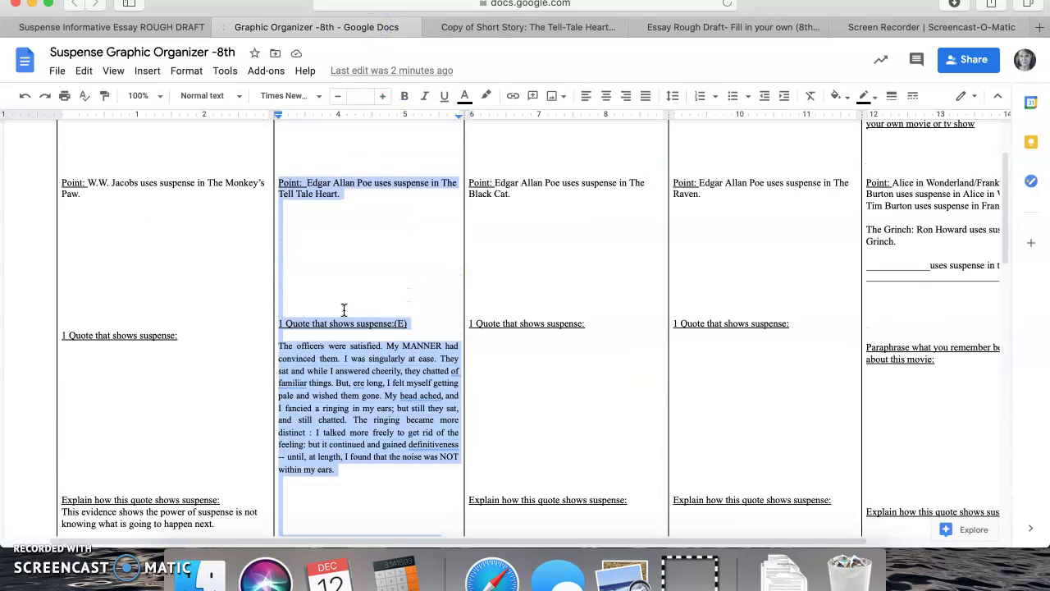
{"action": "scroll", "coordinate": [344, 309], "scroll_direction": "down", "scroll_amount": 2}
{"action": "left_click", "coordinate": [512, 29]}
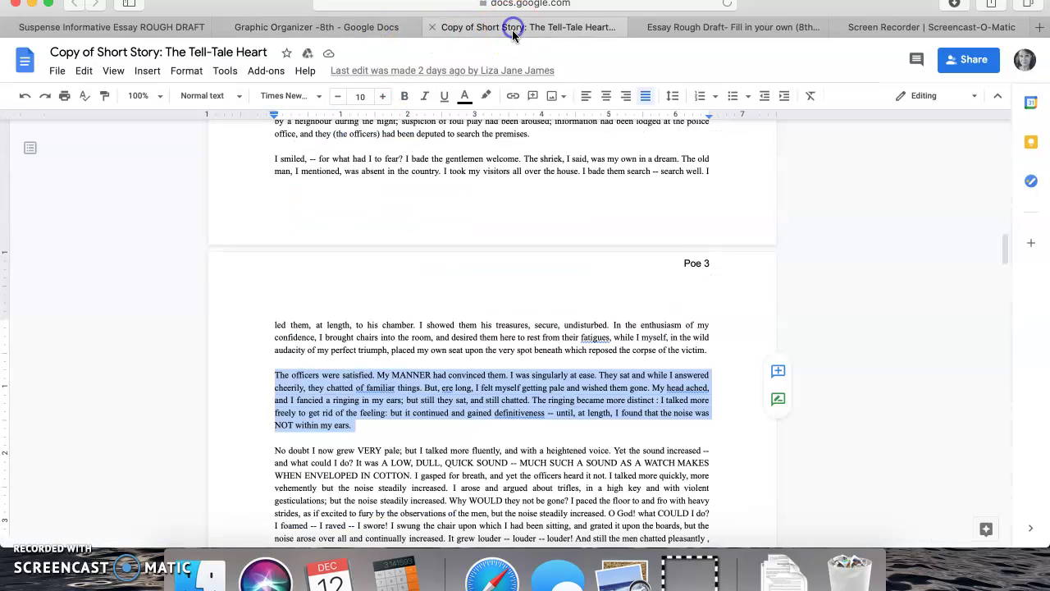
Return to the essay rough draft, review the first body paragraph and place the cursor after "2(P)Second ,".
{"action": "left_click", "coordinate": [764, 29]}
{"action": "scroll", "coordinate": [556, 307], "scroll_direction": "down", "scroll_amount": 2}
{"action": "scroll", "coordinate": [555, 306], "scroll_direction": "up", "scroll_amount": 2}
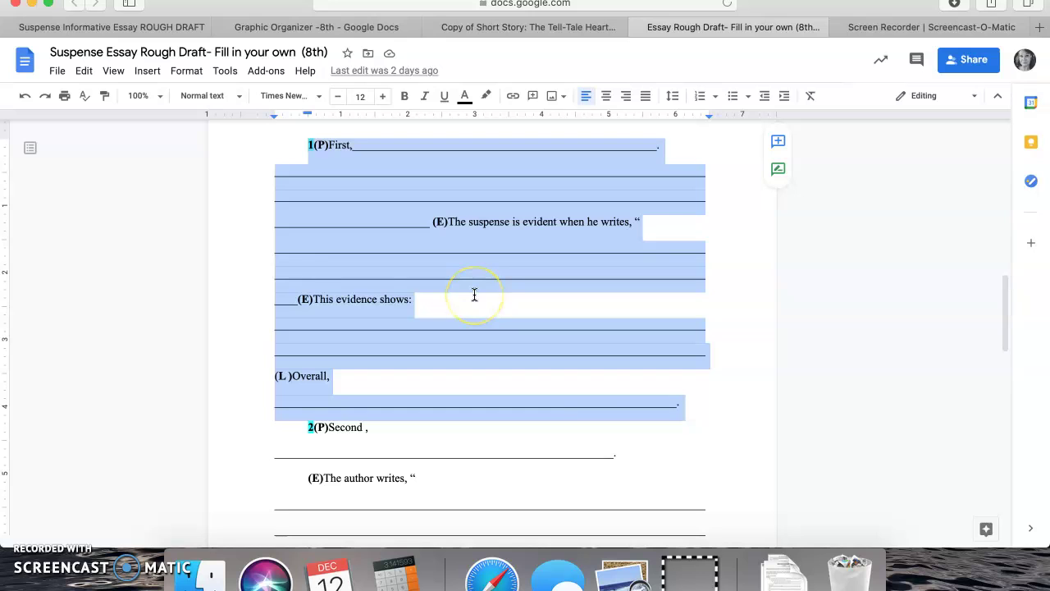
{"action": "scroll", "coordinate": [474, 295], "scroll_direction": "down", "scroll_amount": 1}
{"action": "left_click", "coordinate": [401, 395]}
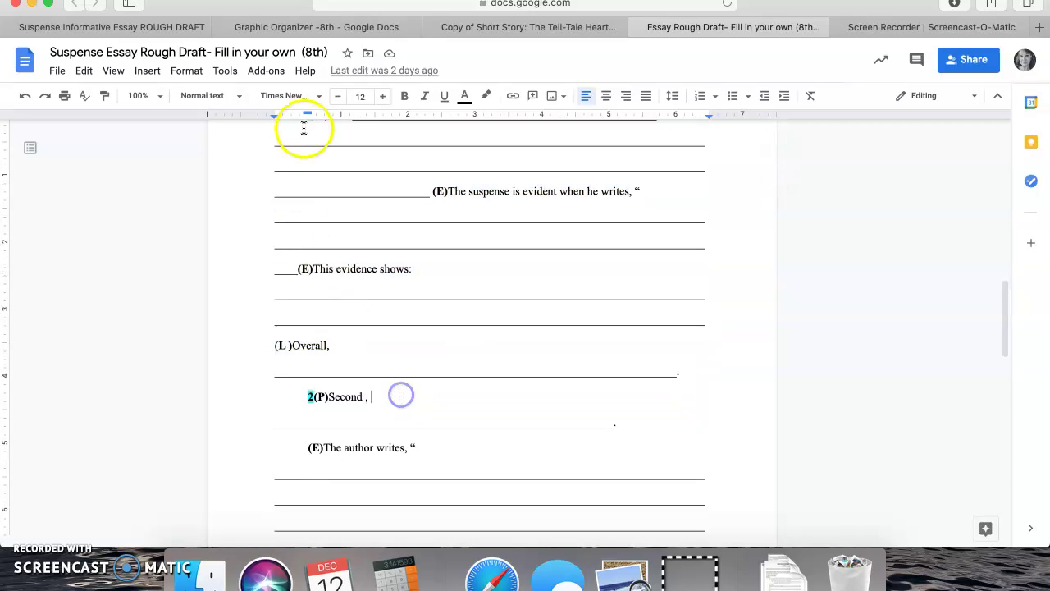
Select the Black Cat column's text from its Point downward in the graphic organizer and switch to the Tell-Tale Heart story document.
{"action": "left_click", "coordinate": [329, 24]}
{"action": "scroll", "coordinate": [563, 230], "scroll_direction": "up", "scroll_amount": 3}
{"action": "left_click", "coordinate": [475, 171]}
{"action": "left_click_drag", "start_coordinate": [492, 186], "coordinate": [657, 501]}
{"action": "left_click", "coordinate": [541, 31]}
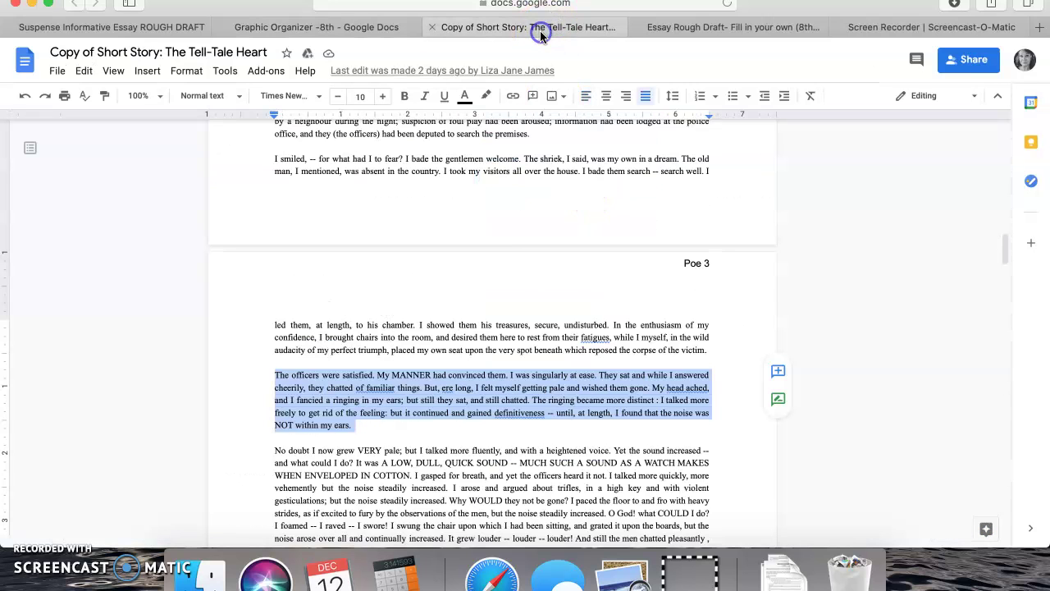
Return to the essay rough draft and select the second body paragraph from "2(P)Second ," through "(E)This evidence shows".
{"action": "left_click", "coordinate": [684, 27]}
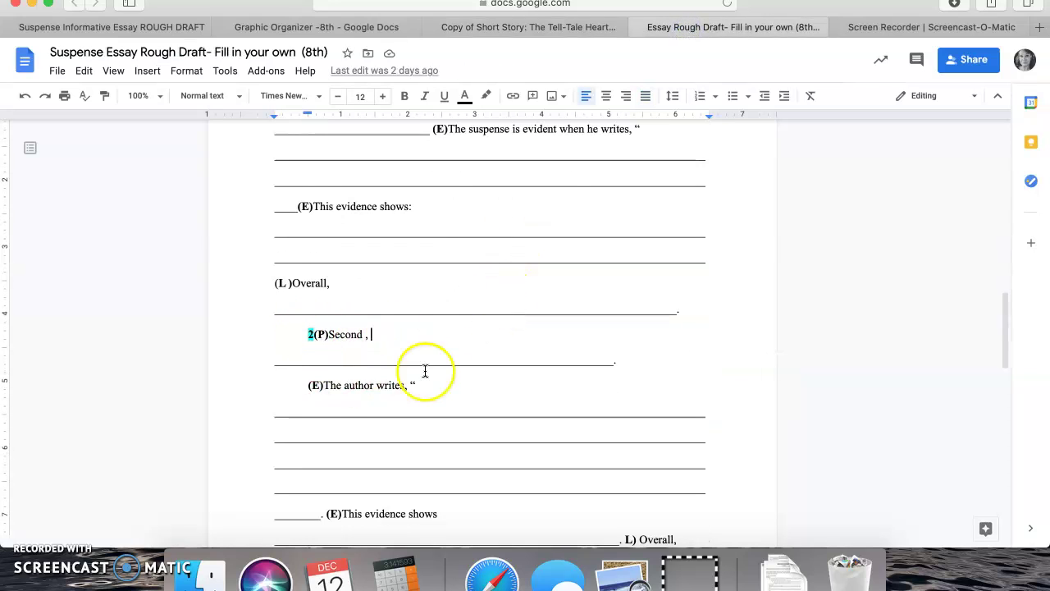
{"action": "scroll", "coordinate": [438, 375], "scroll_direction": "down", "scroll_amount": 4}
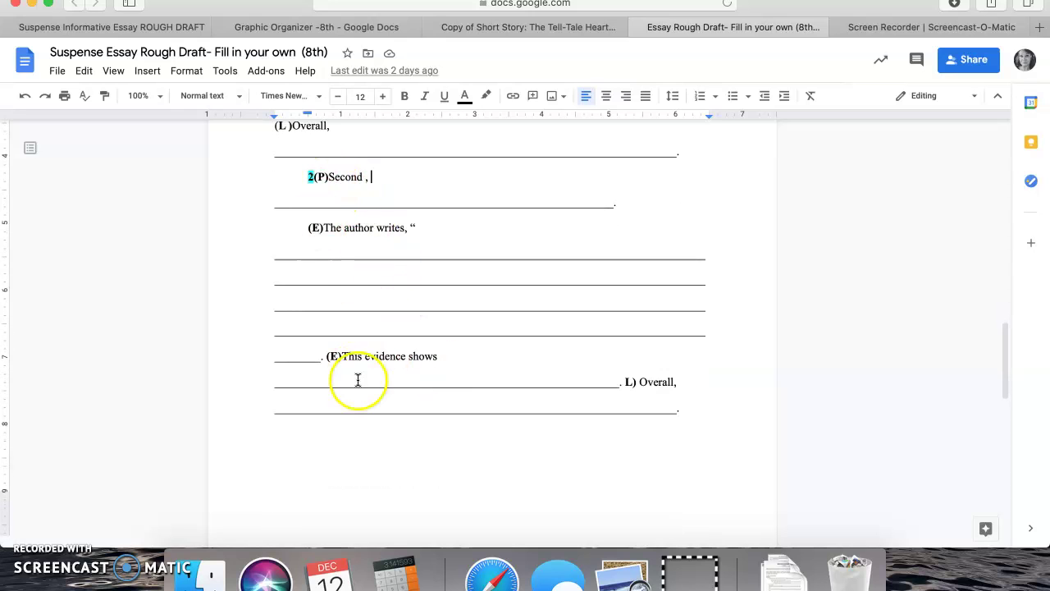
{"action": "left_click_drag", "start_coordinate": [307, 177], "coordinate": [645, 355]}
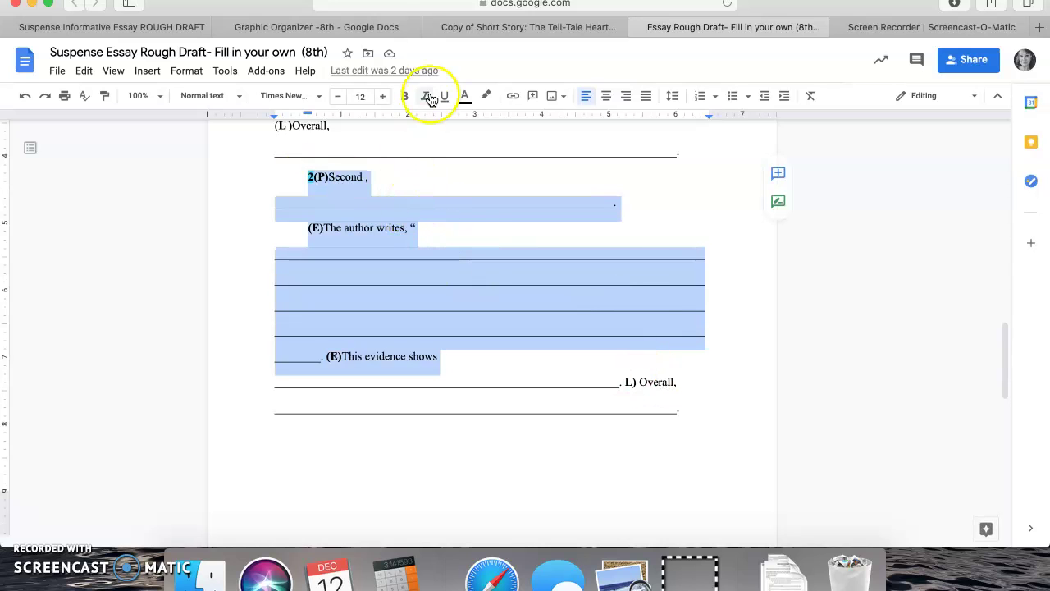
Examine the graphic organizer's Tell Tale Heart column from its Point through the suspense quote and explanation to the Link.
{"action": "left_click", "coordinate": [476, 27]}
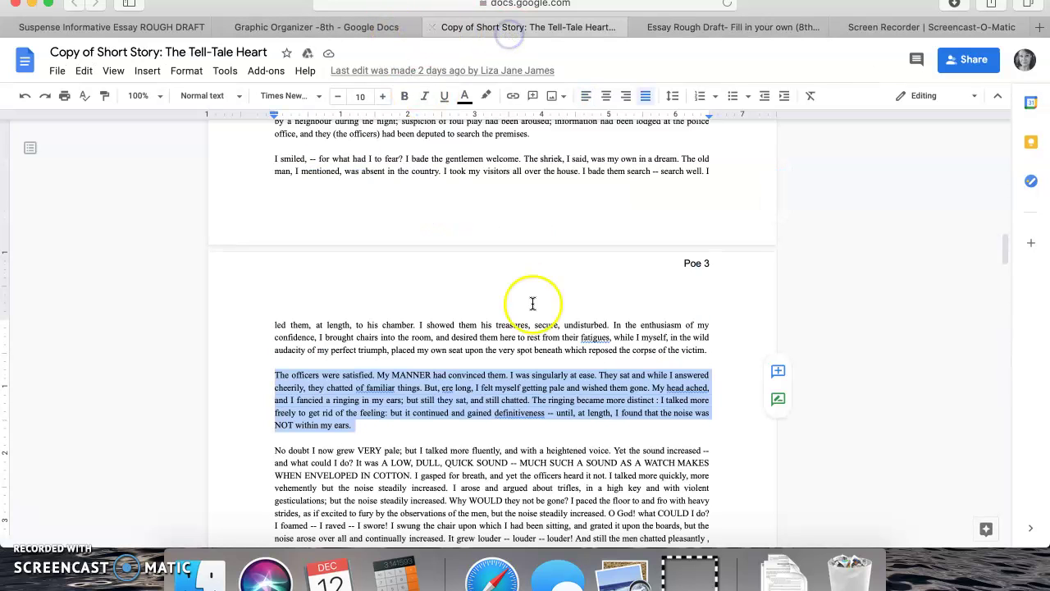
{"action": "left_click", "coordinate": [334, 32]}
{"action": "scroll", "coordinate": [366, 174], "scroll_direction": "up", "scroll_amount": 2}
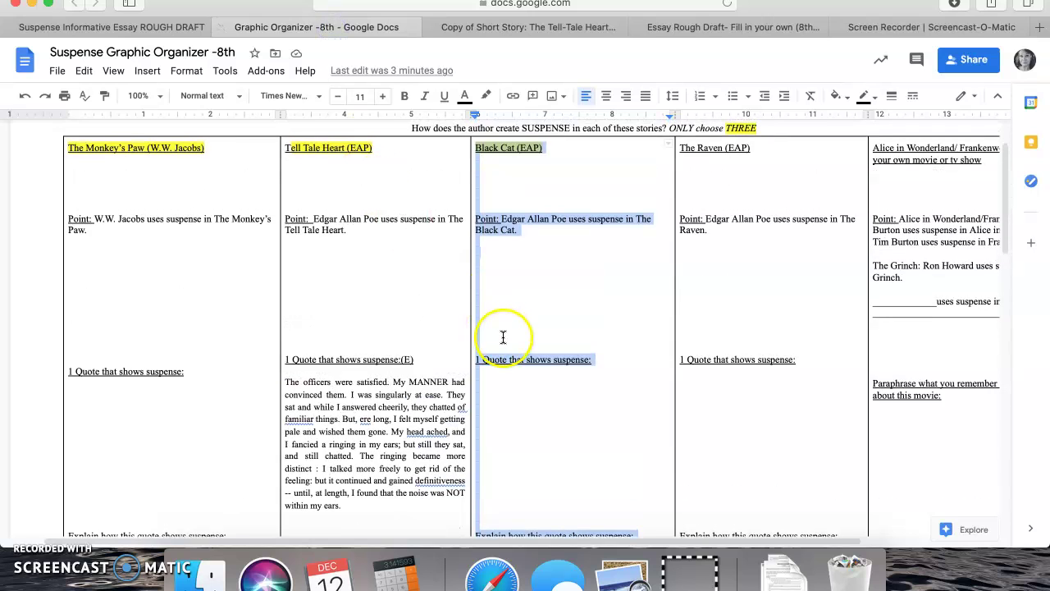
{"action": "scroll", "coordinate": [500, 338], "scroll_direction": "down", "scroll_amount": 2}
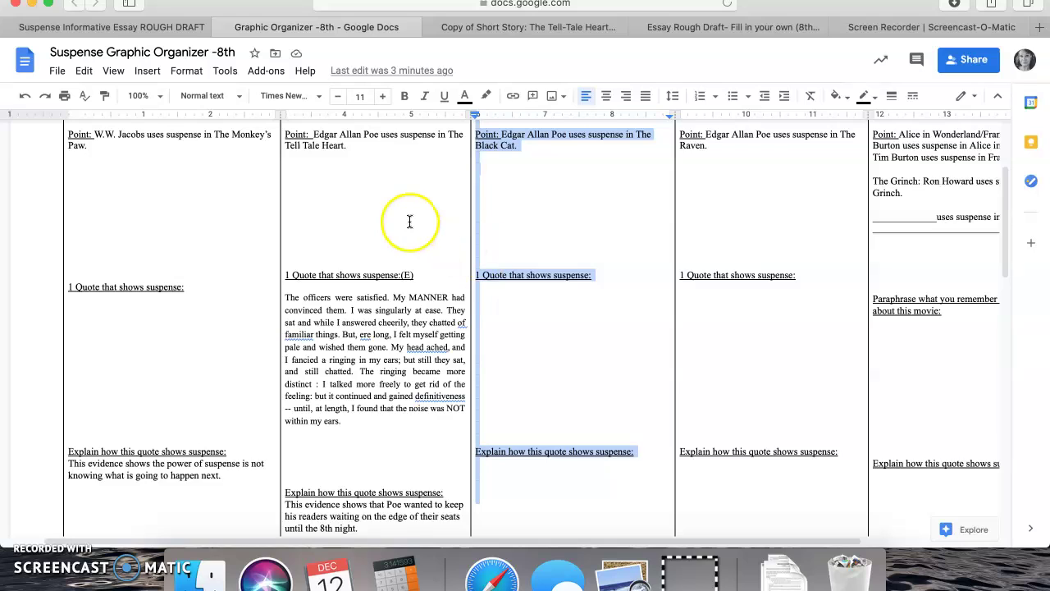
{"action": "scroll", "coordinate": [407, 238], "scroll_direction": "up", "scroll_amount": 1}
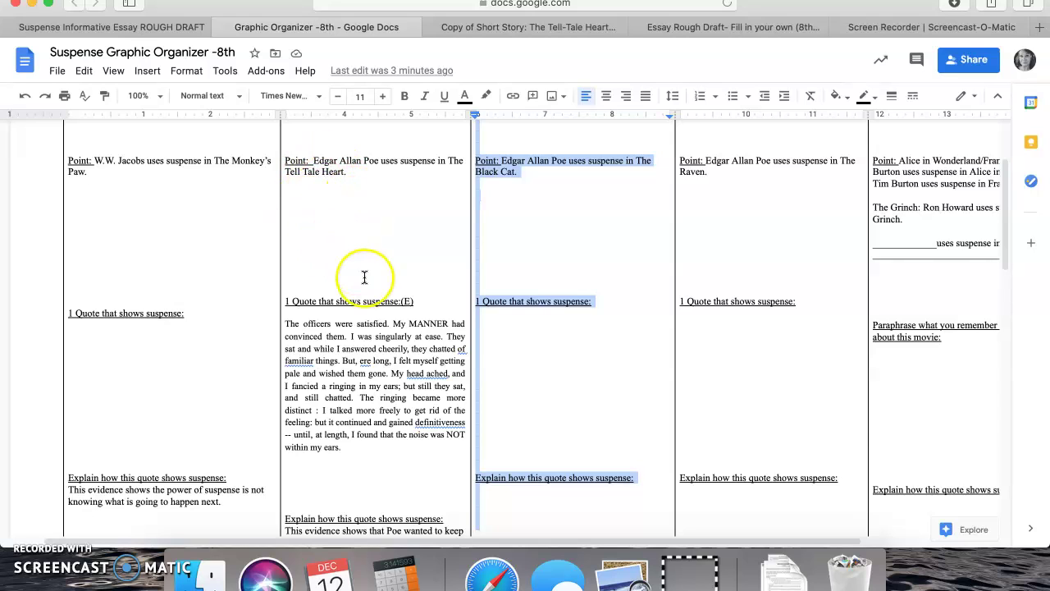
{"action": "scroll", "coordinate": [364, 277], "scroll_direction": "down", "scroll_amount": 3}
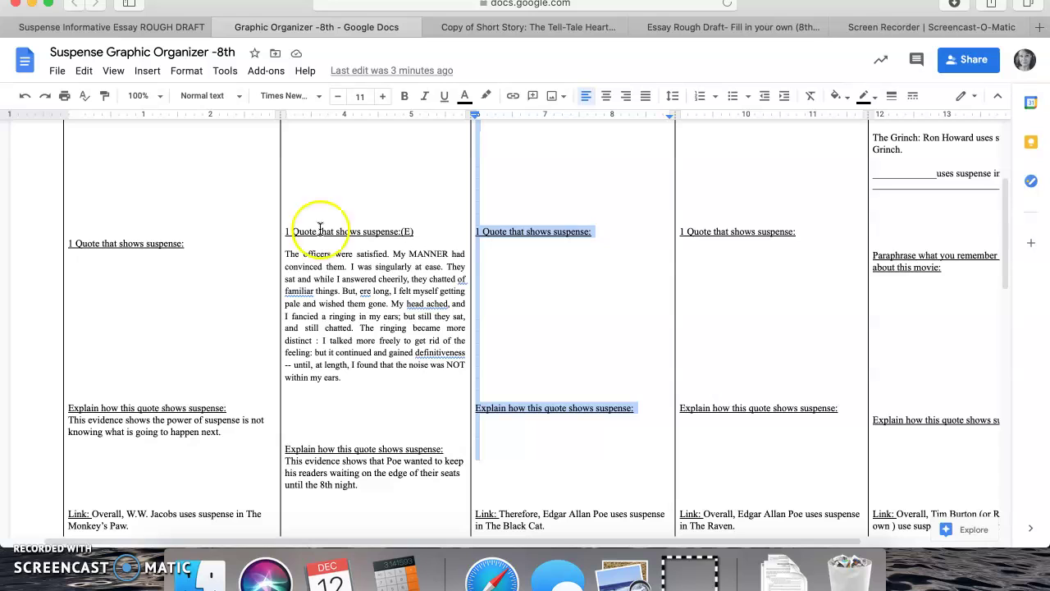
{"action": "scroll", "coordinate": [374, 322], "scroll_direction": "down", "scroll_amount": 3}
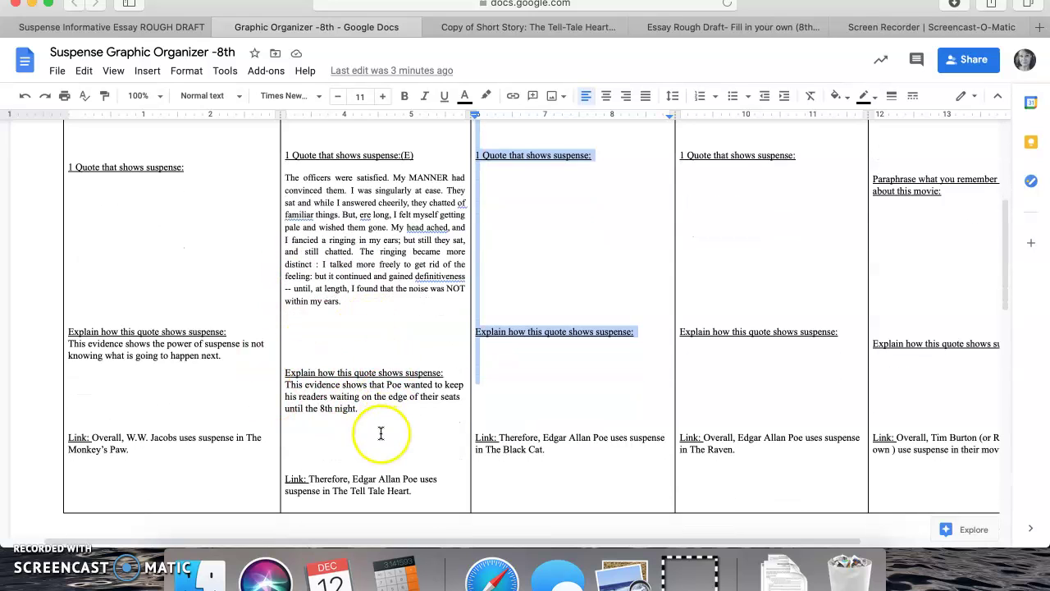
{"action": "scroll", "coordinate": [365, 422], "scroll_direction": "up", "scroll_amount": 3}
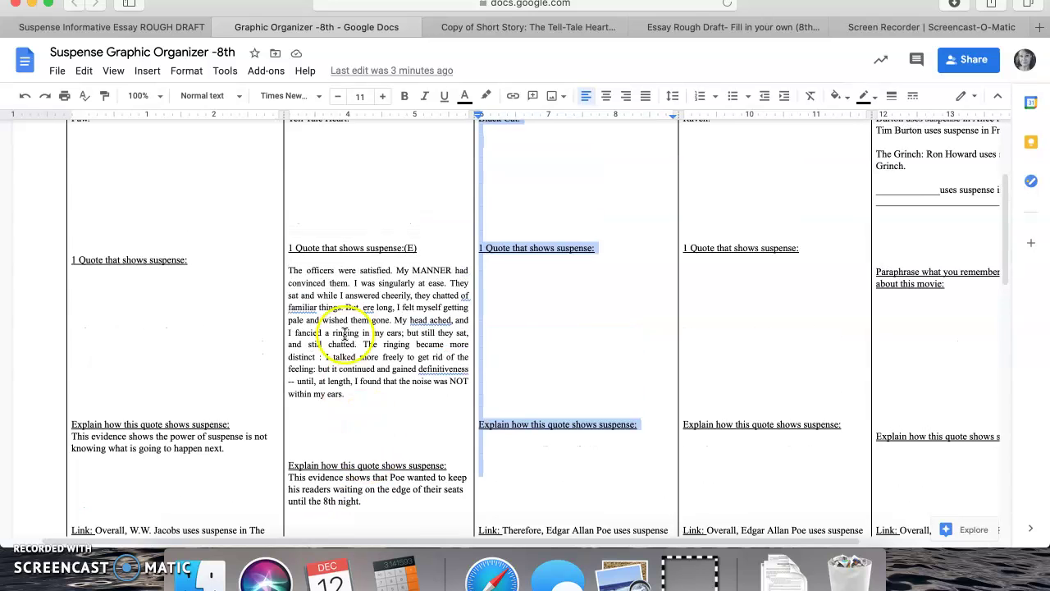
{"action": "scroll", "coordinate": [330, 307], "scroll_direction": "up", "scroll_amount": 5}
{"action": "scroll", "coordinate": [381, 297], "scroll_direction": "up", "scroll_amount": 2}
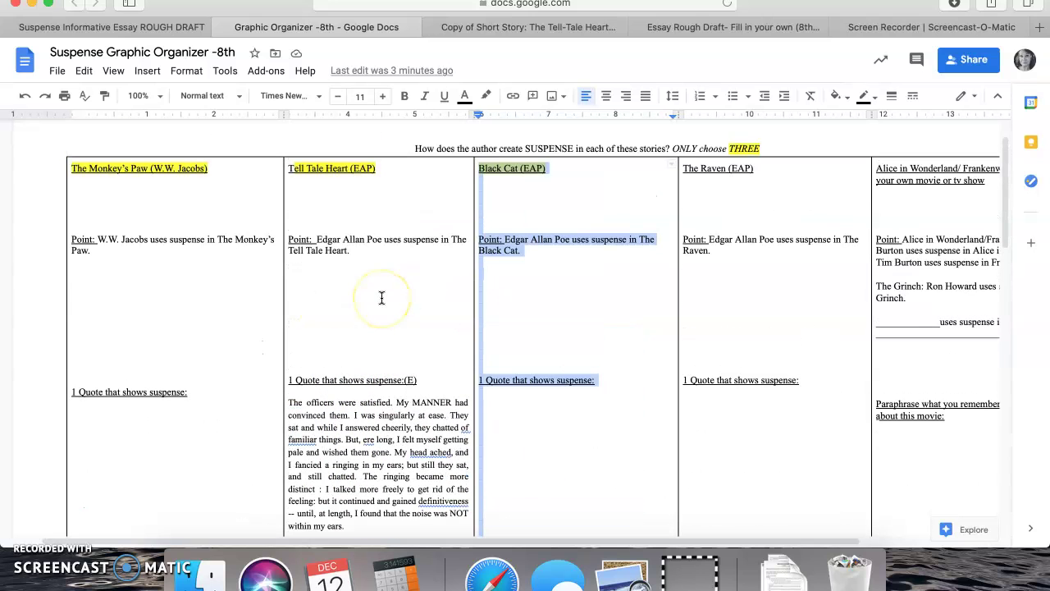
{"action": "scroll", "coordinate": [381, 298], "scroll_direction": "down", "scroll_amount": 6}
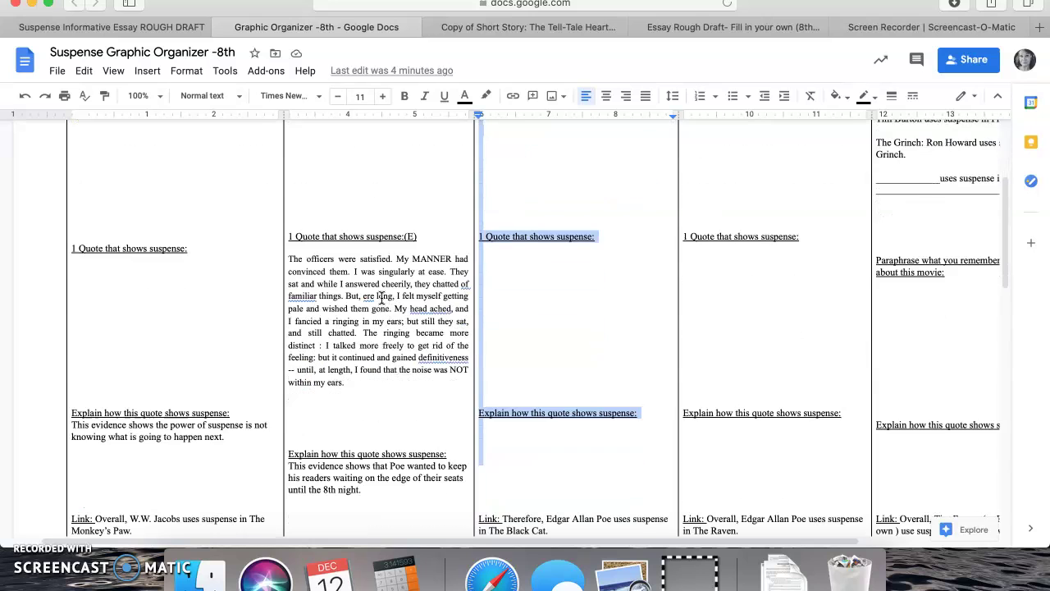
{"action": "scroll", "coordinate": [415, 397], "scroll_direction": "up", "scroll_amount": 8}
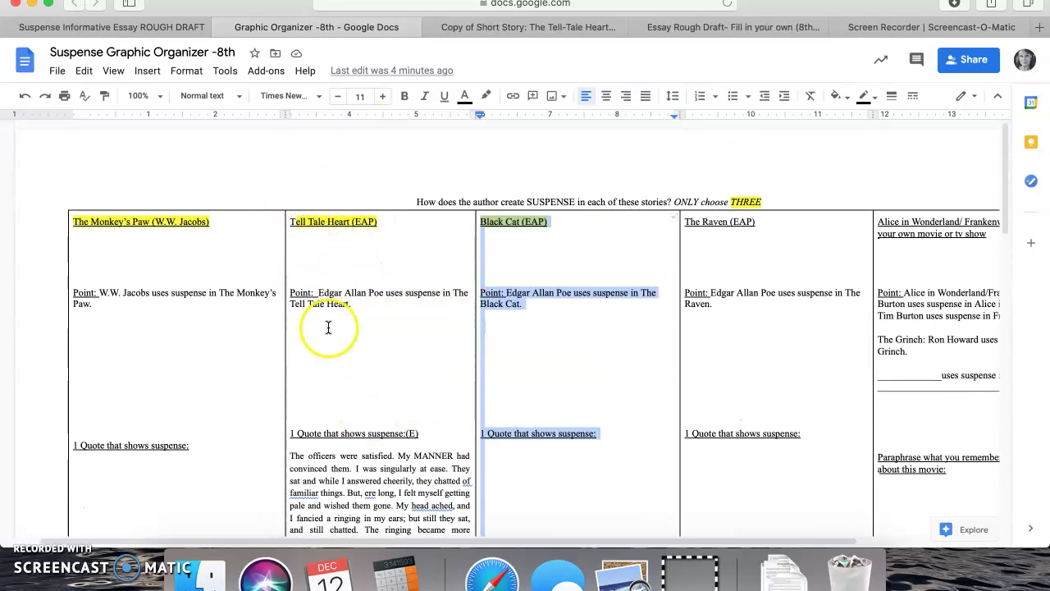
Review the rough draft's heading, hook, background information and thesis statement alongside the graphic organizer and the Tell-Tale Heart story.
{"action": "left_click", "coordinate": [509, 31]}
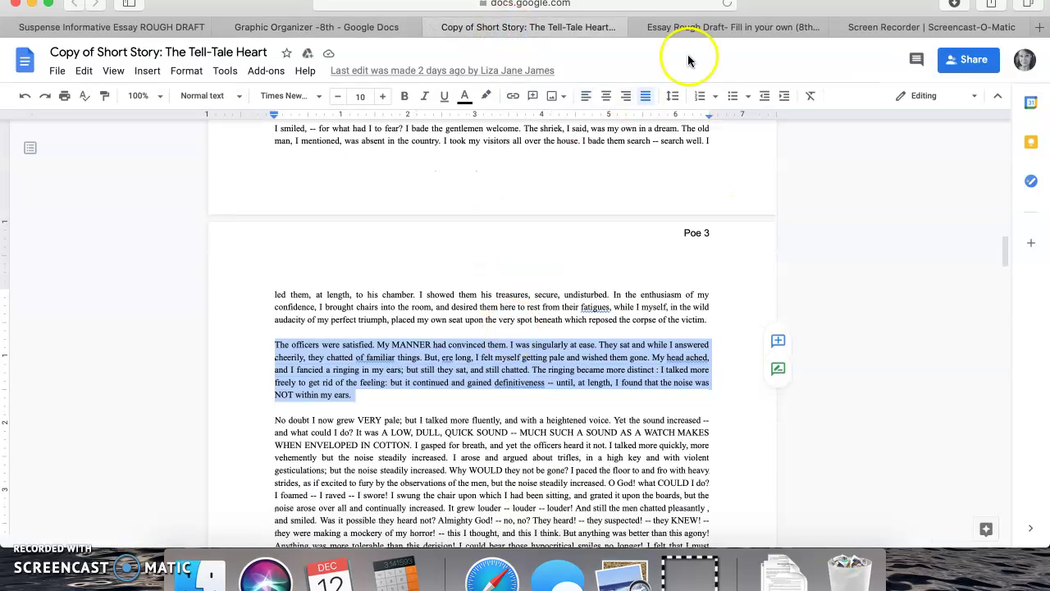
{"action": "left_click", "coordinate": [716, 27]}
{"action": "right_click", "coordinate": [616, 365]}
{"action": "left_click", "coordinate": [555, 394]}
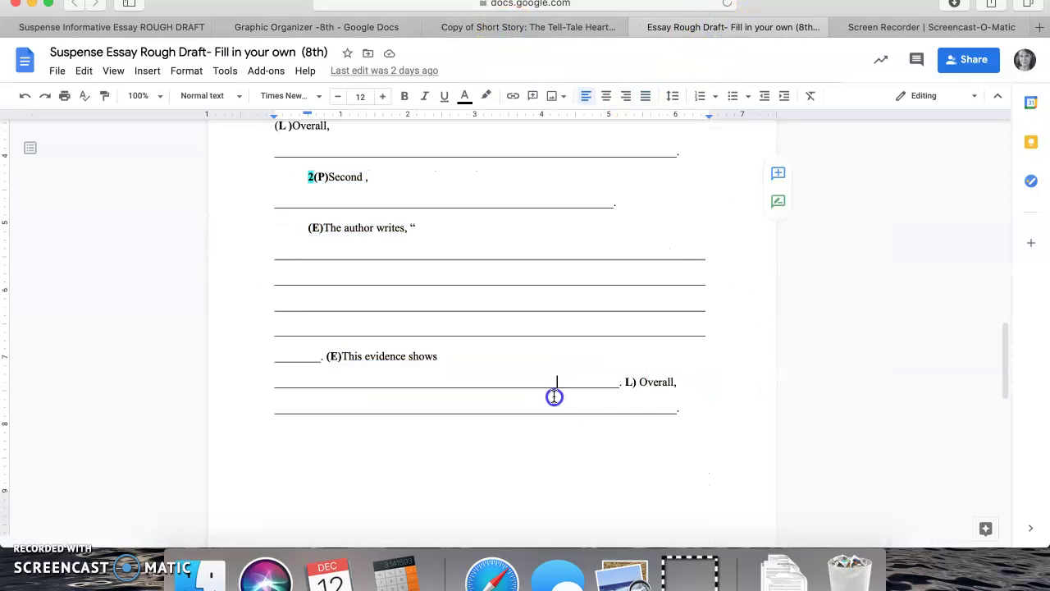
{"action": "scroll", "coordinate": [554, 396], "scroll_direction": "up", "scroll_amount": 3}
{"action": "scroll", "coordinate": [553, 396], "scroll_direction": "up", "scroll_amount": 10}
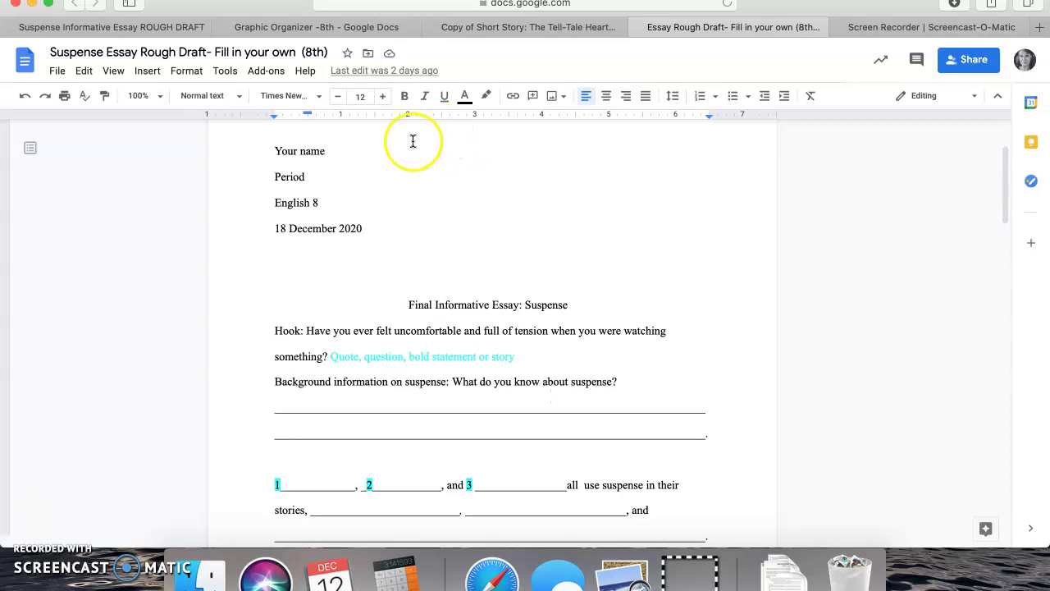
{"action": "scroll", "coordinate": [502, 340], "scroll_direction": "down", "scroll_amount": 3}
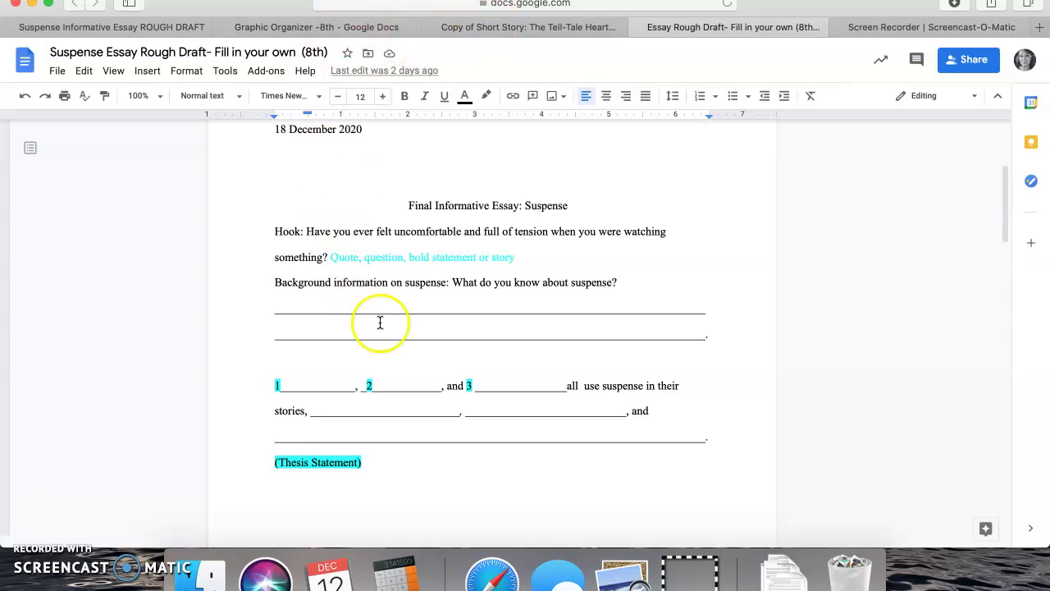
{"action": "left_click", "coordinate": [274, 27]}
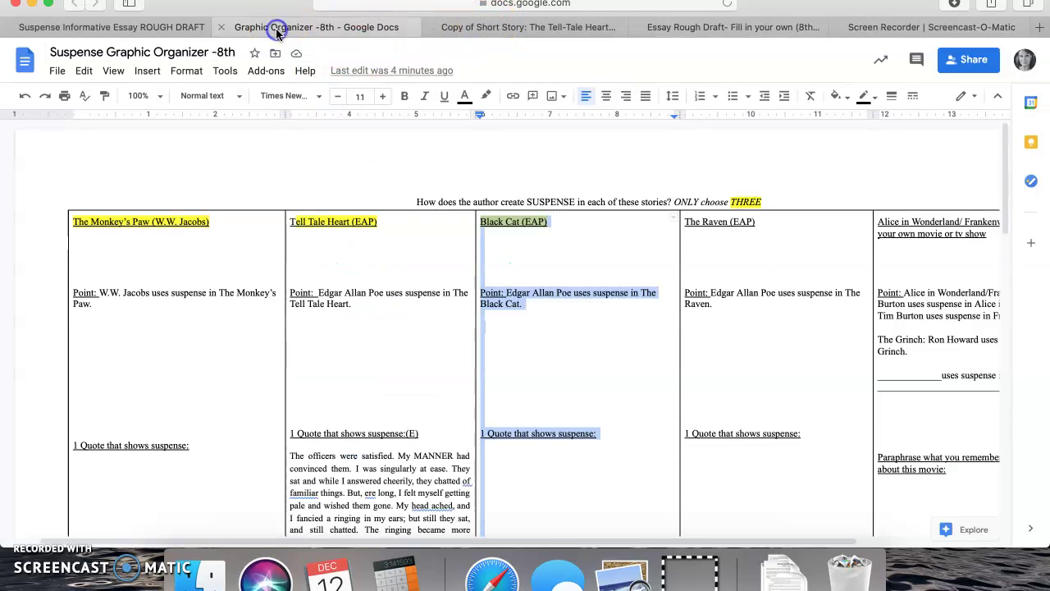
{"action": "left_click", "coordinate": [579, 27]}
{"action": "left_click", "coordinate": [683, 30]}
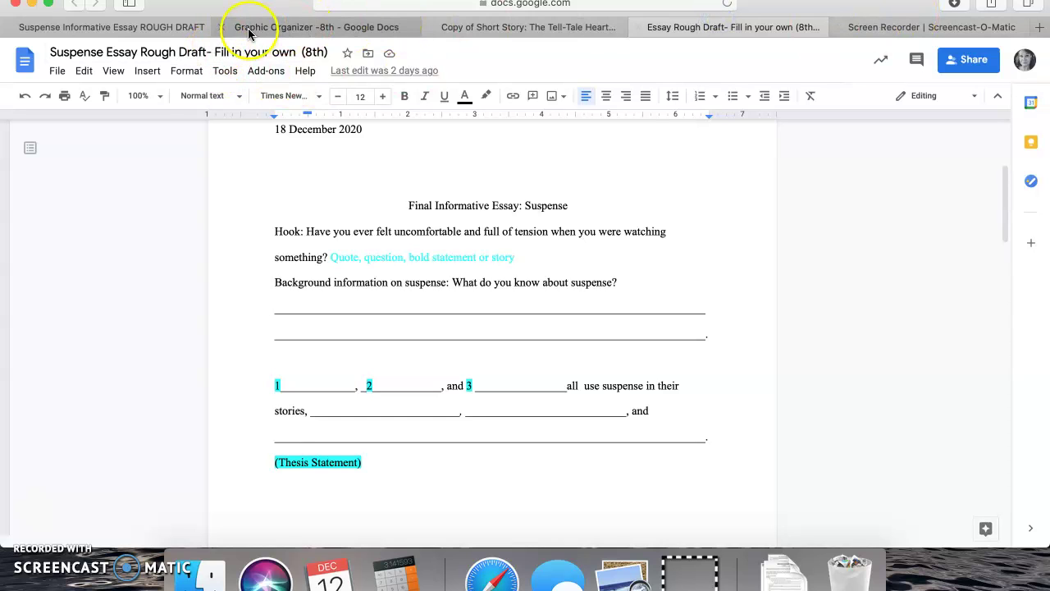
Switch to the Period 1 ELA 8 class stream in Google Classroom and review the suspense organizer, rough draft and final draft assignments.
{"action": "left_click", "coordinate": [152, 31]}
{"action": "left_click", "coordinate": [134, 66]}
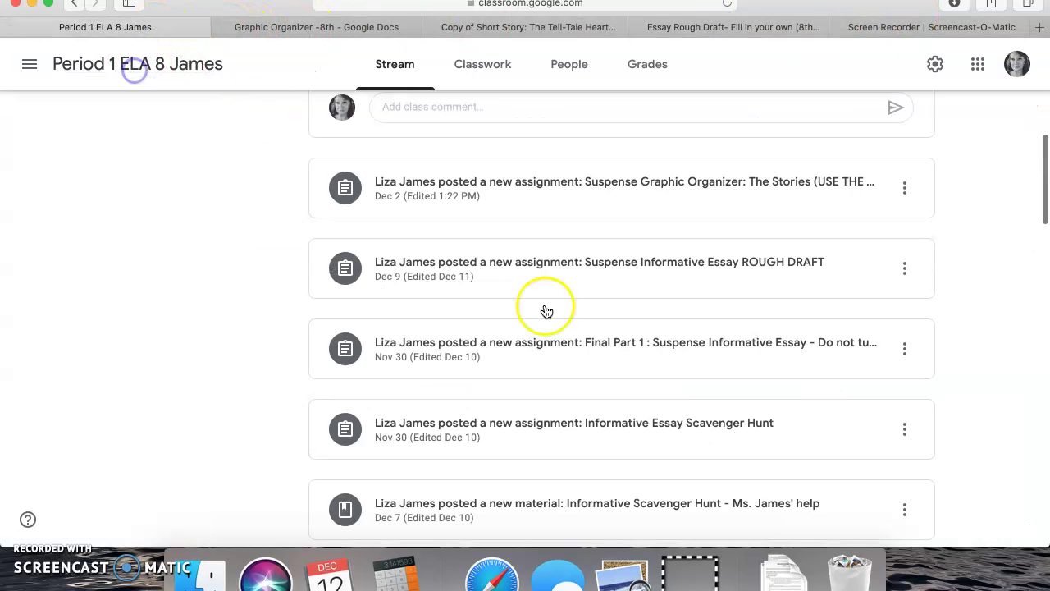
{"action": "scroll", "coordinate": [580, 270], "scroll_direction": "up", "scroll_amount": 5}
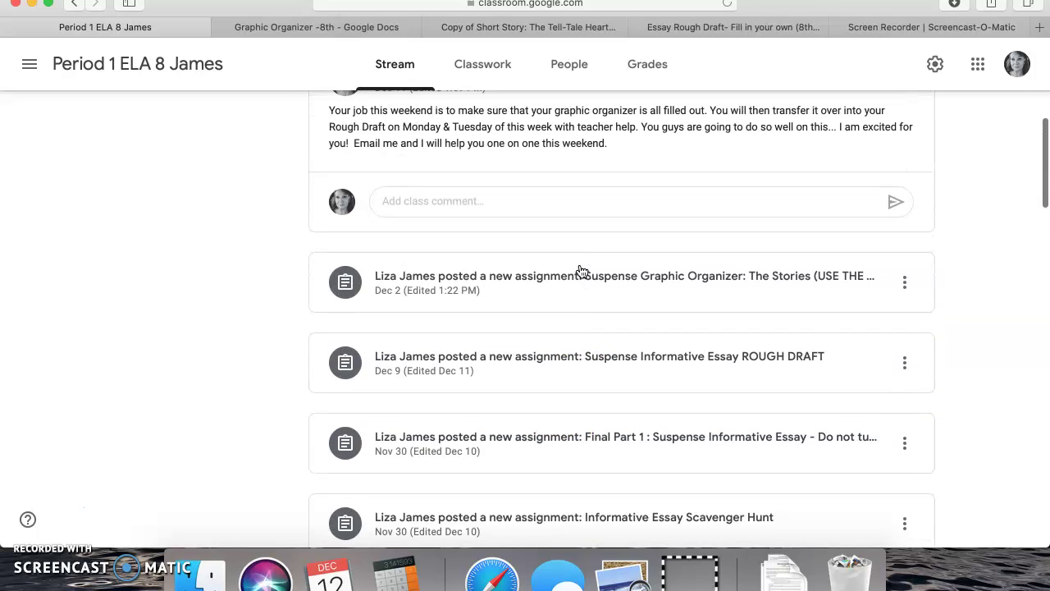
{"action": "scroll", "coordinate": [566, 246], "scroll_direction": "up", "scroll_amount": 1}
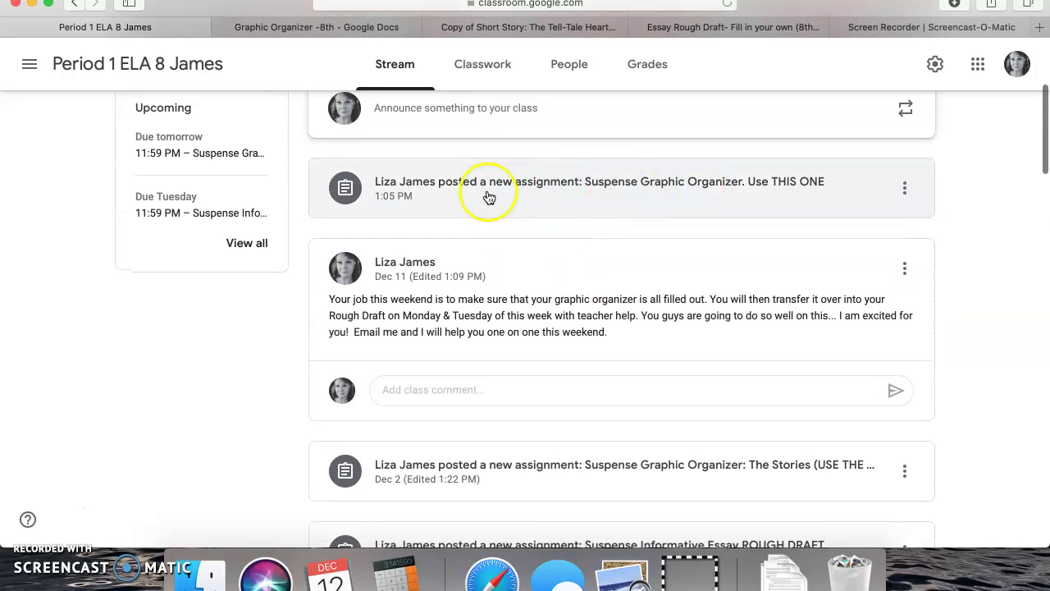
{"action": "scroll", "coordinate": [604, 198], "scroll_direction": "down", "scroll_amount": 2}
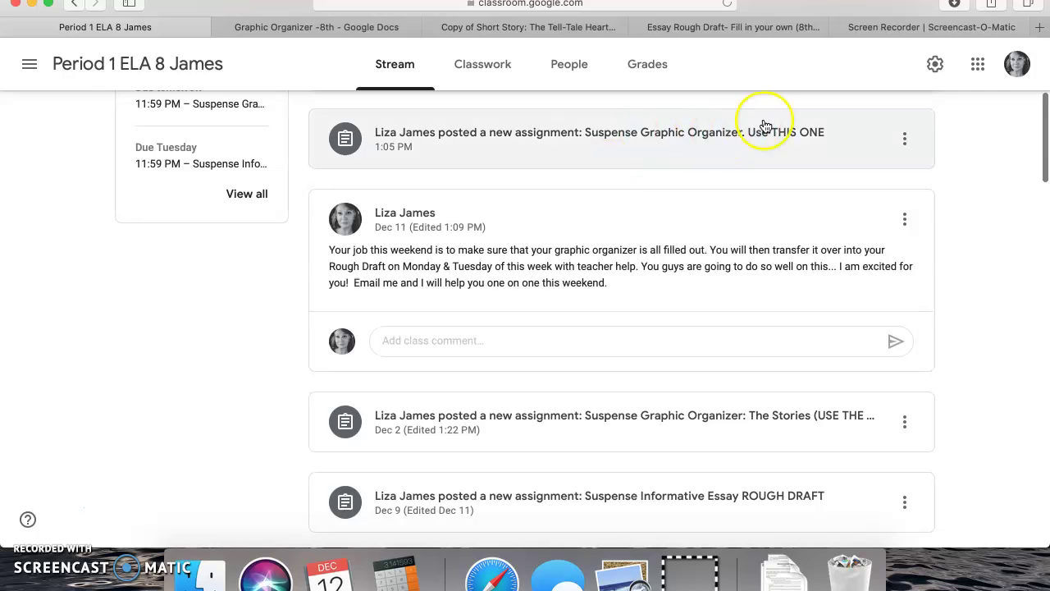
{"action": "scroll", "coordinate": [703, 208], "scroll_direction": "down", "scroll_amount": 3}
{"action": "scroll", "coordinate": [770, 146], "scroll_direction": "down", "scroll_amount": 3}
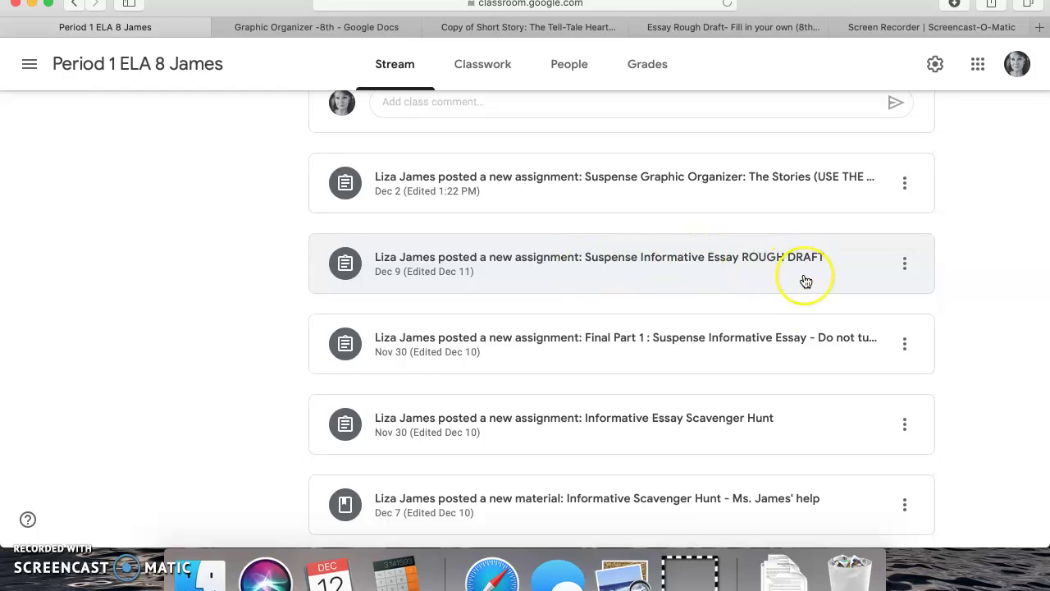
{"action": "scroll", "coordinate": [806, 281], "scroll_direction": "down", "scroll_amount": 2}
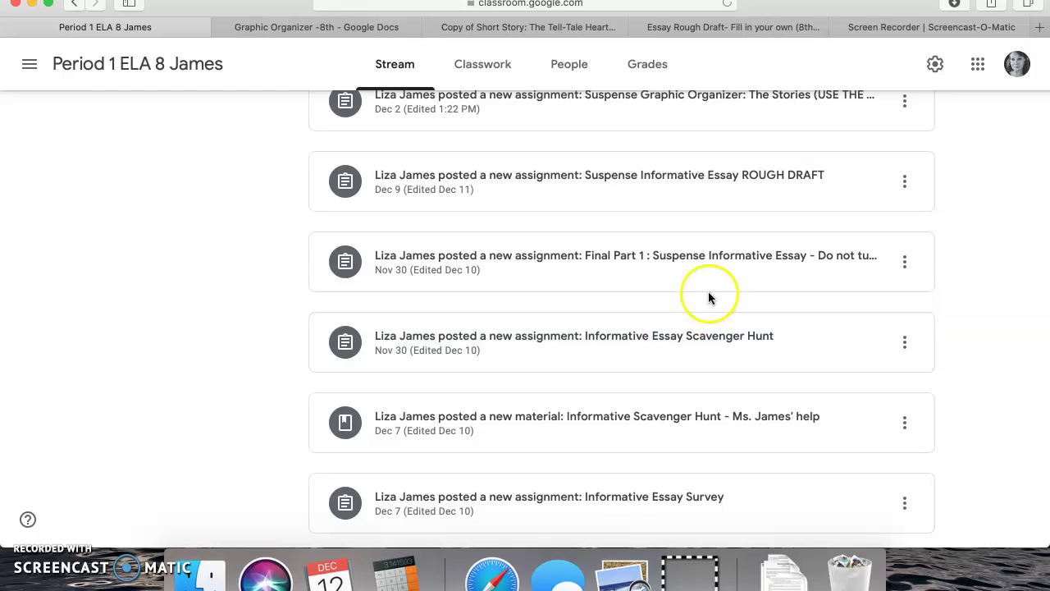
{"action": "scroll", "coordinate": [710, 300], "scroll_direction": "down", "scroll_amount": 3}
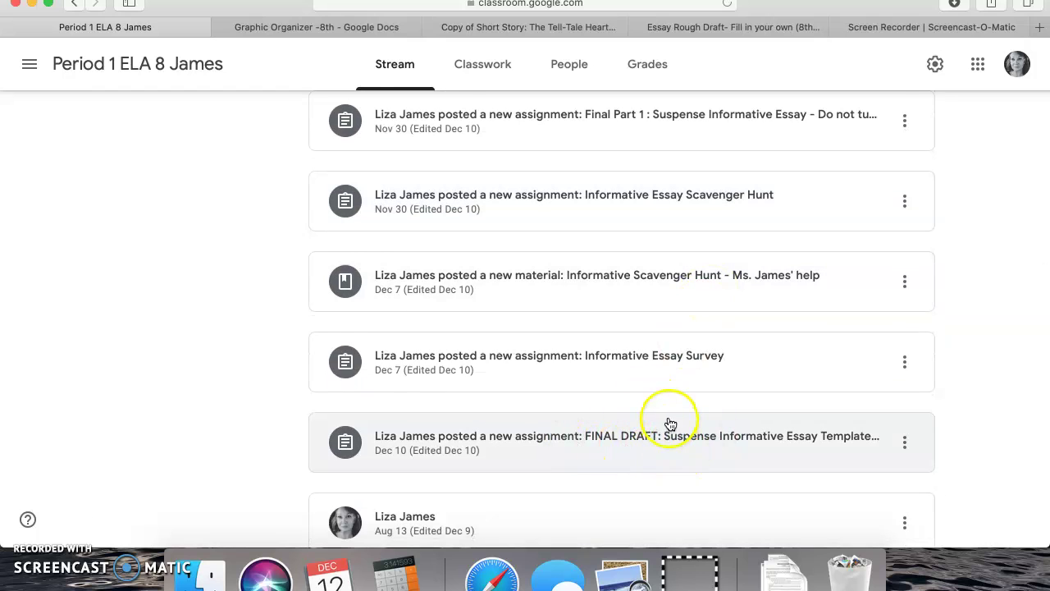
{"action": "scroll", "coordinate": [670, 435], "scroll_direction": "up", "scroll_amount": 2}
Open the Suspense Essay Scavenger Hunt document from the instructions of the Informative Essay Scavenger Hunt assignment.
{"action": "left_click", "coordinate": [679, 421]}
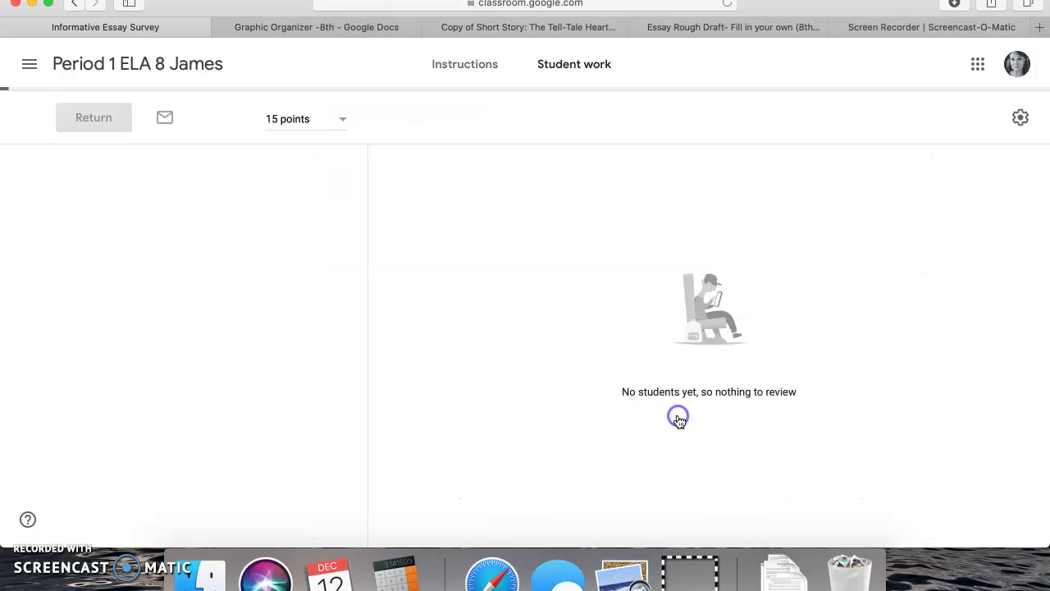
{"action": "left_click", "coordinate": [108, 58]}
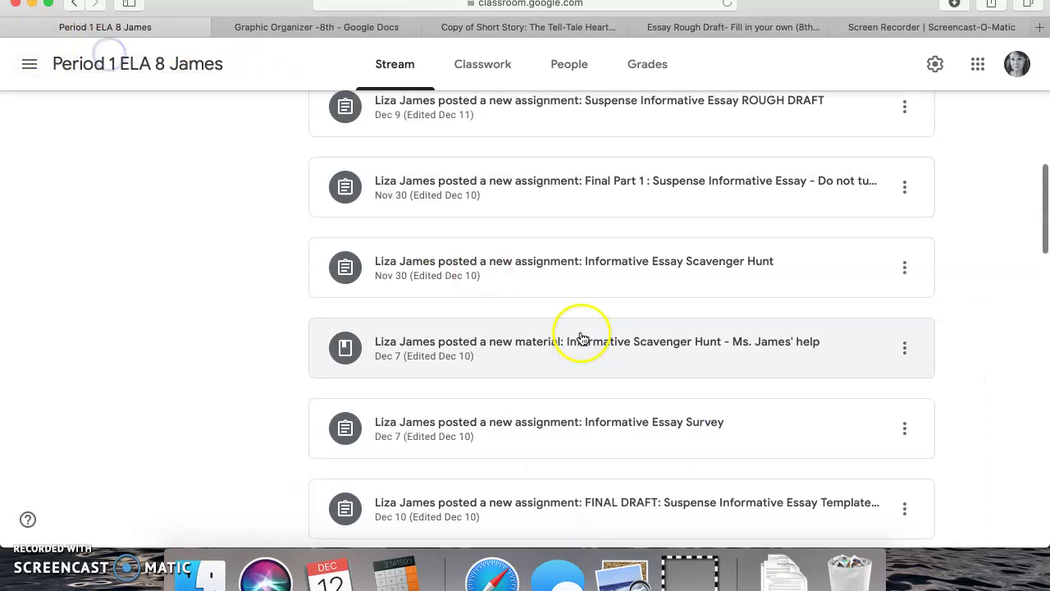
{"action": "left_click", "coordinate": [615, 277]}
{"action": "left_click", "coordinate": [466, 63]}
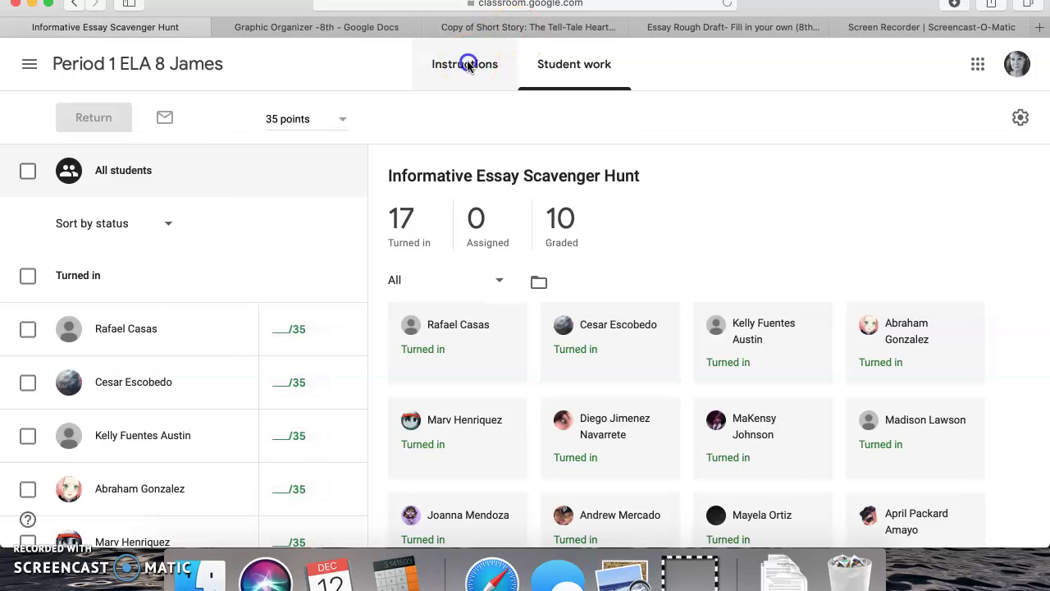
{"action": "left_click", "coordinate": [402, 285]}
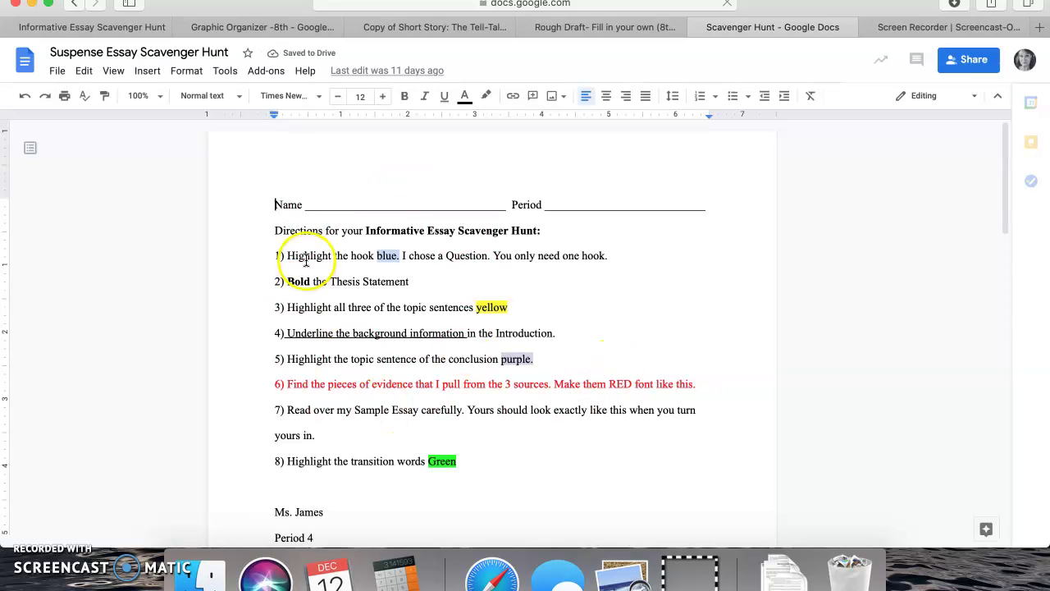
Read the scavenger hunt directions and the sample suspense essay's introduction, thesis and first body paragraph.
{"action": "scroll", "coordinate": [300, 287], "scroll_direction": "down", "scroll_amount": 1}
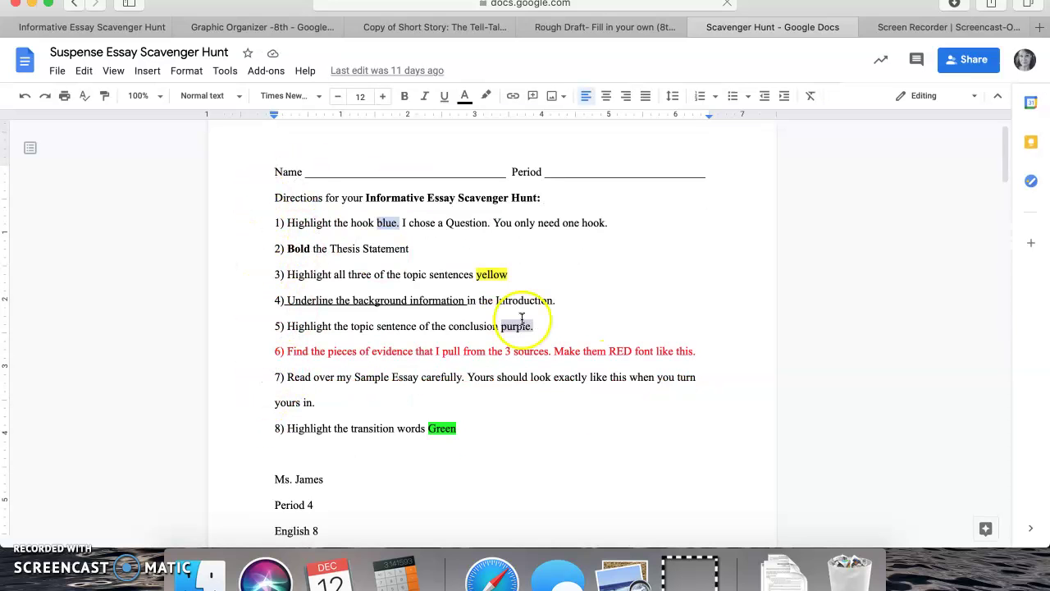
{"action": "scroll", "coordinate": [522, 320], "scroll_direction": "down", "scroll_amount": 10}
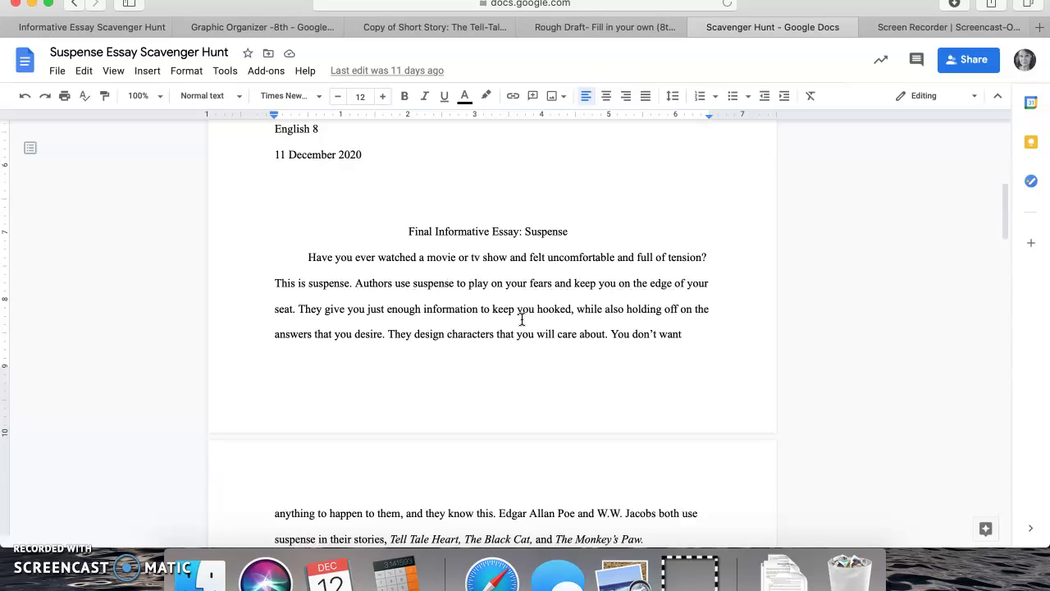
{"action": "scroll", "coordinate": [522, 320], "scroll_direction": "down", "scroll_amount": 1}
{"action": "scroll", "coordinate": [521, 320], "scroll_direction": "down", "scroll_amount": 2}
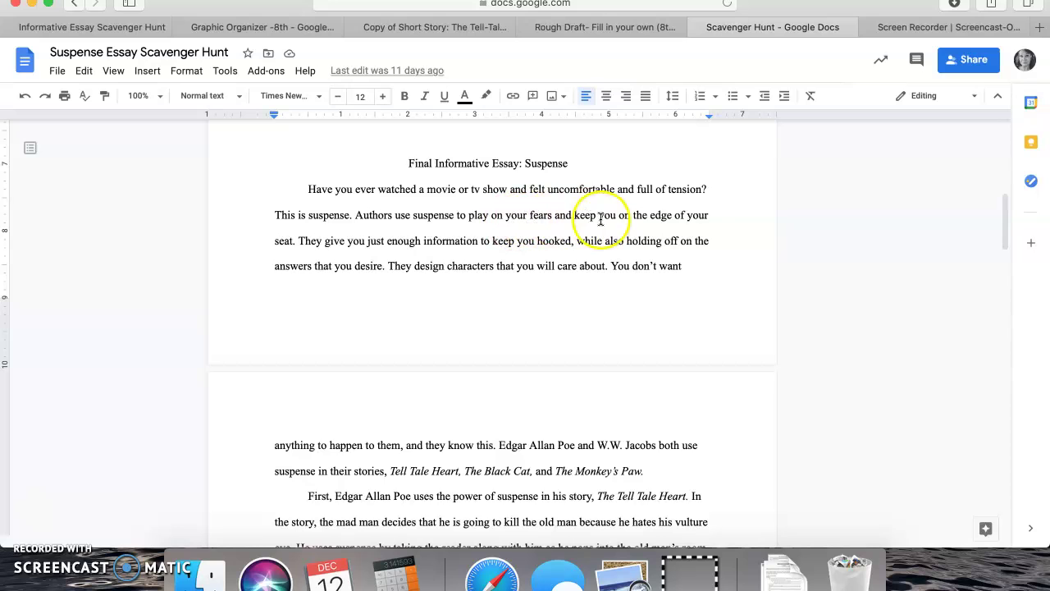
{"action": "scroll", "coordinate": [607, 225], "scroll_direction": "down", "scroll_amount": 2}
{"action": "scroll", "coordinate": [606, 225], "scroll_direction": "down", "scroll_amount": 2}
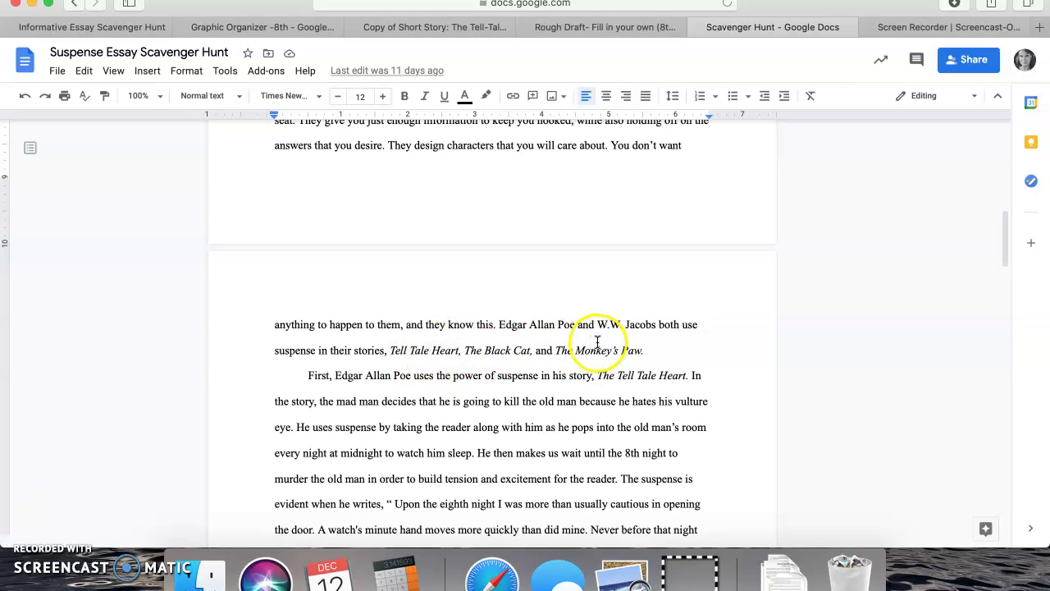
{"action": "scroll", "coordinate": [661, 341], "scroll_direction": "down", "scroll_amount": 3}
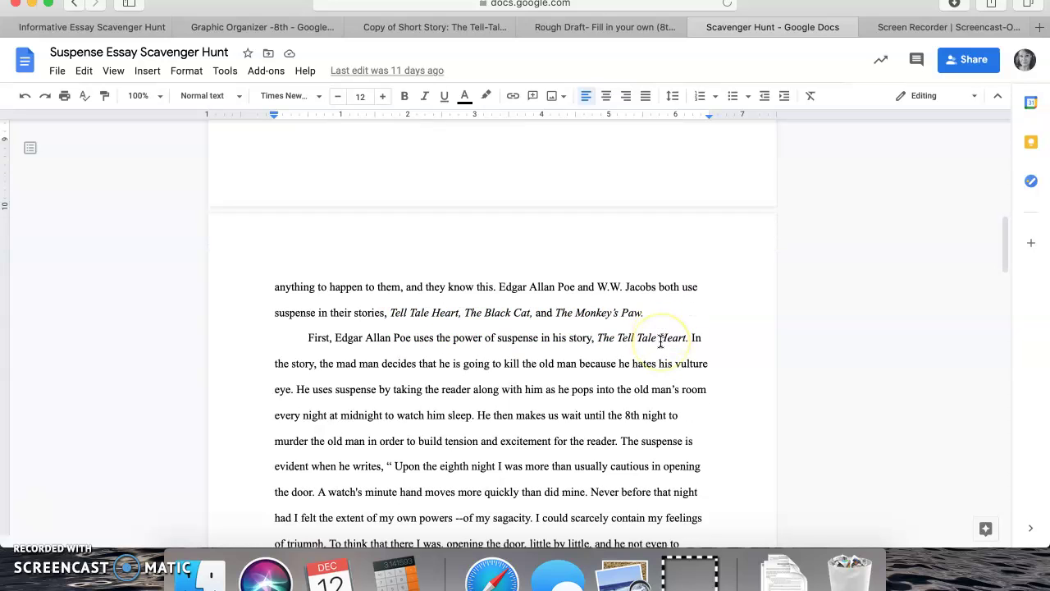
Read the sample essay's first body paragraph on The Tell Tale Heart, from its topic sentence through the quoted evidence.
{"action": "scroll", "coordinate": [661, 340], "scroll_direction": "down", "scroll_amount": 4}
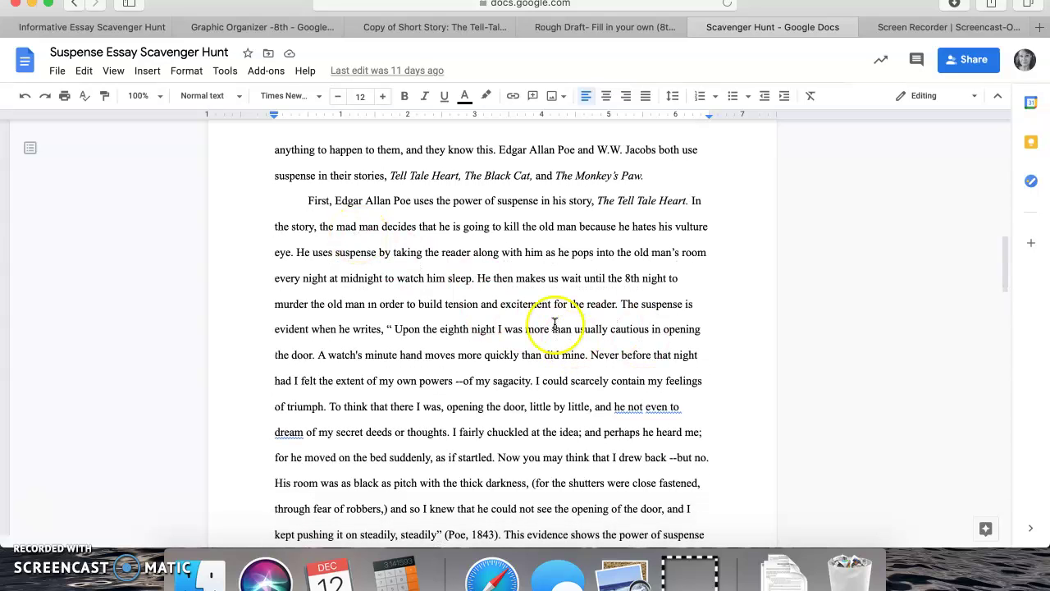
{"action": "scroll", "coordinate": [383, 420], "scroll_direction": "down", "scroll_amount": 3}
{"action": "scroll", "coordinate": [382, 419], "scroll_direction": "down", "scroll_amount": 4}
{"action": "scroll", "coordinate": [383, 419], "scroll_direction": "up", "scroll_amount": 7}
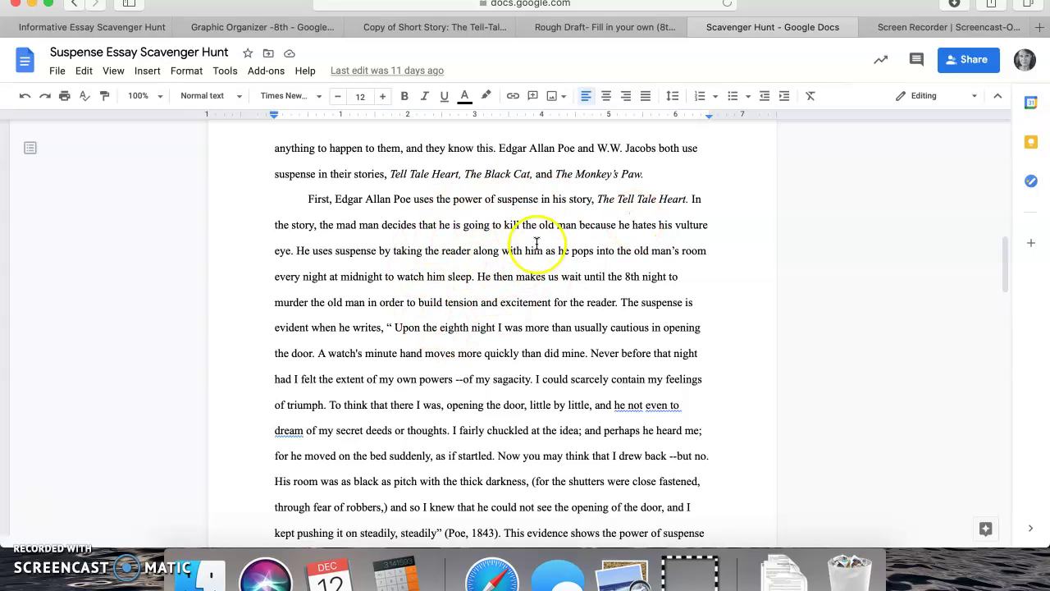
{"action": "scroll", "coordinate": [572, 315], "scroll_direction": "down", "scroll_amount": 1}
{"action": "scroll", "coordinate": [572, 317], "scroll_direction": "down", "scroll_amount": 2}
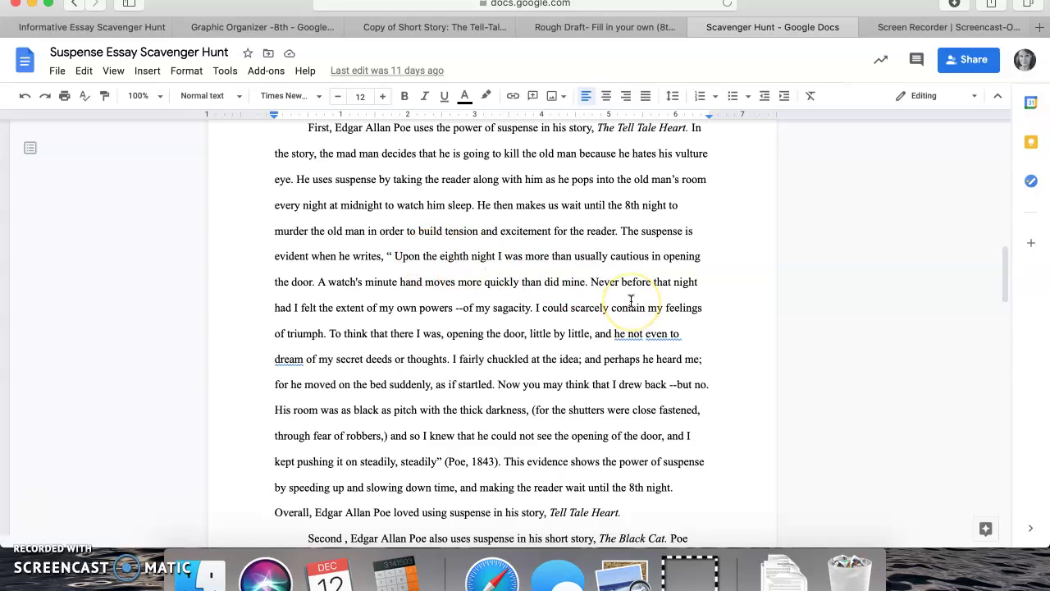
{"action": "scroll", "coordinate": [618, 290], "scroll_direction": "down", "scroll_amount": 2}
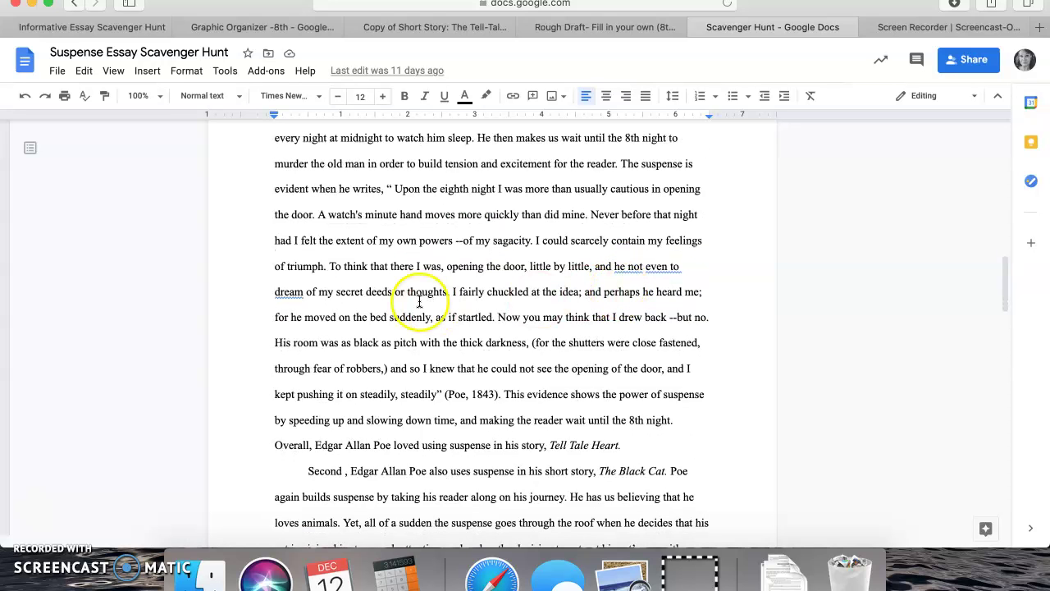
Select the phrase "This evidence shows" after the Poe citation and read the paragraph's explanation and concluding sentence.
{"action": "left_click_drag", "start_coordinate": [502, 395], "coordinate": [601, 389]}
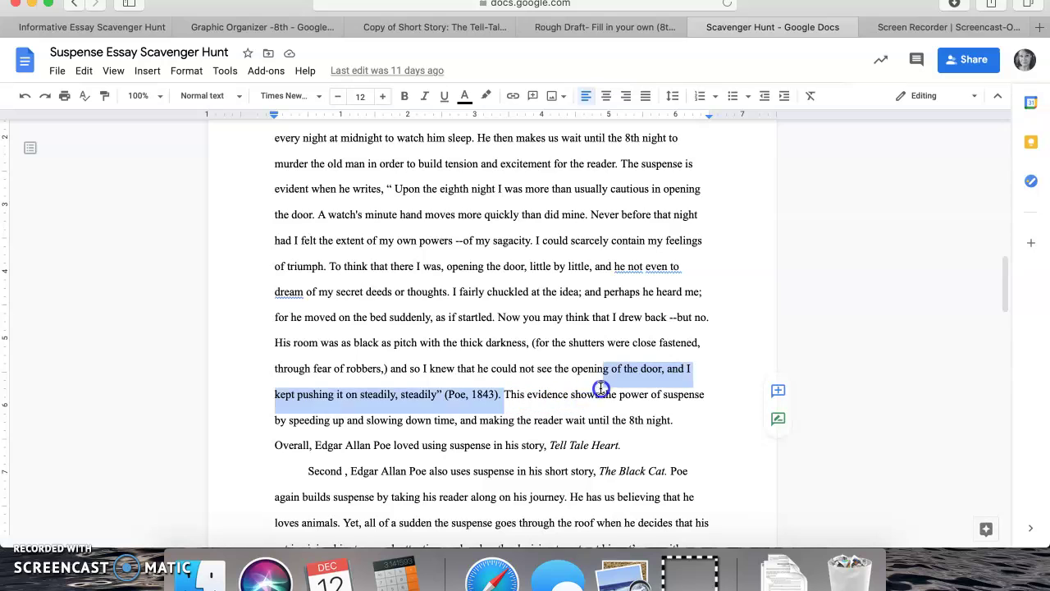
{"action": "left_click", "coordinate": [534, 397]}
{"action": "left_click_drag", "start_coordinate": [504, 395], "coordinate": [605, 402]}
{"action": "scroll", "coordinate": [606, 403], "scroll_direction": "down", "scroll_amount": 3}
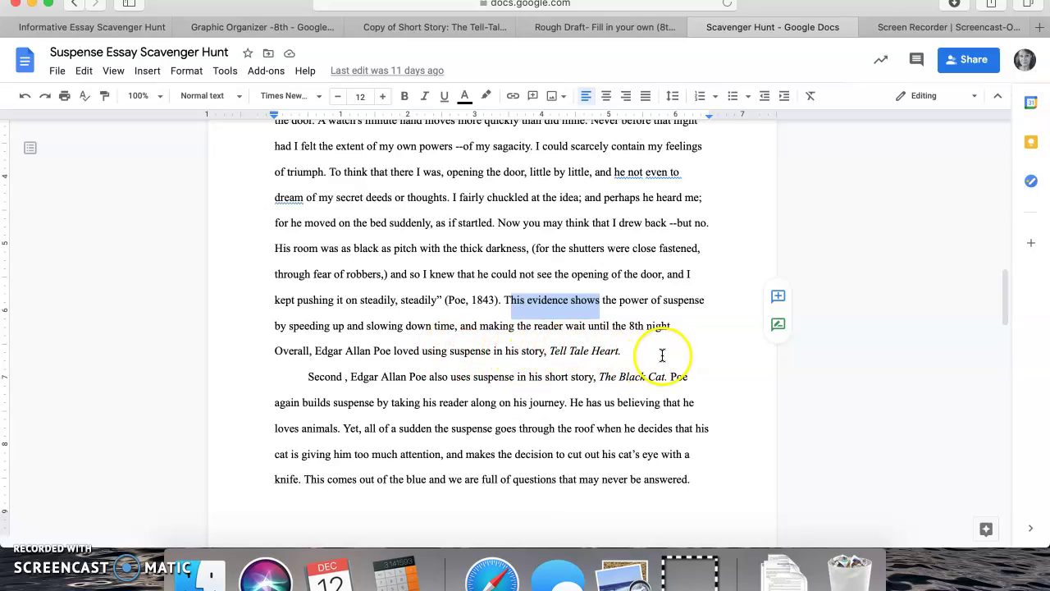
{"action": "scroll", "coordinate": [662, 354], "scroll_direction": "down", "scroll_amount": 1}
Go back over the sample essay's heading, title and introduction below the scavenger hunt directions.
{"action": "scroll", "coordinate": [662, 354], "scroll_direction": "up", "scroll_amount": 5}
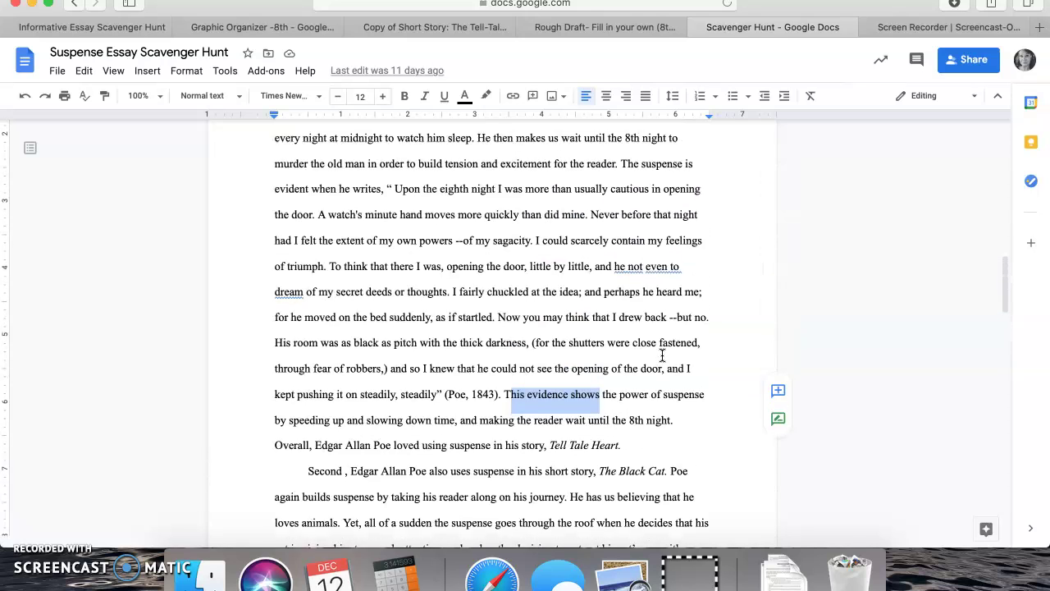
{"action": "scroll", "coordinate": [662, 354], "scroll_direction": "up", "scroll_amount": 8}
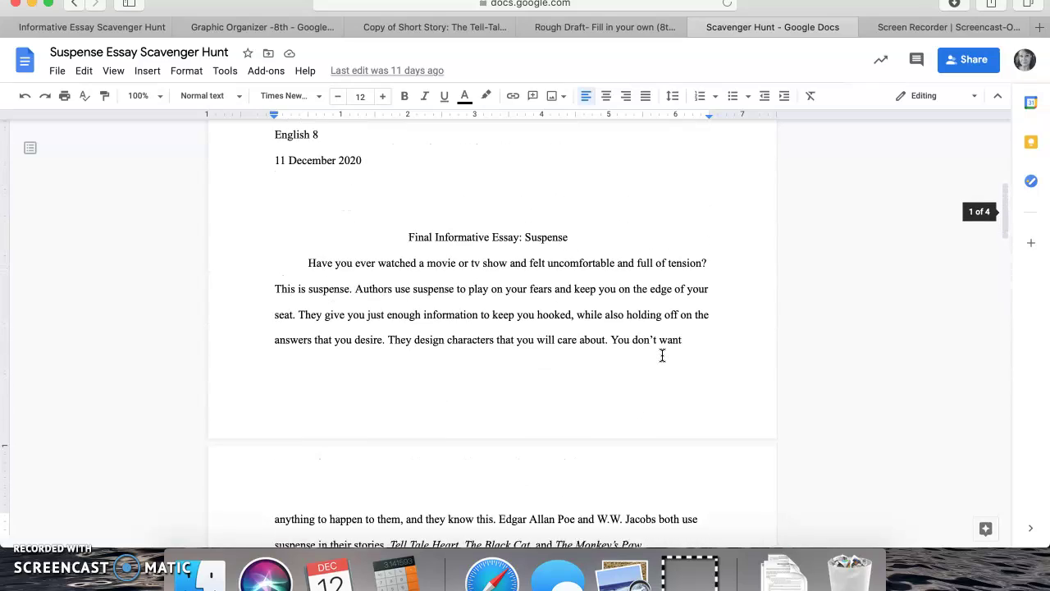
{"action": "scroll", "coordinate": [662, 354], "scroll_direction": "up", "scroll_amount": 3}
{"action": "scroll", "coordinate": [662, 355], "scroll_direction": "down", "scroll_amount": 4}
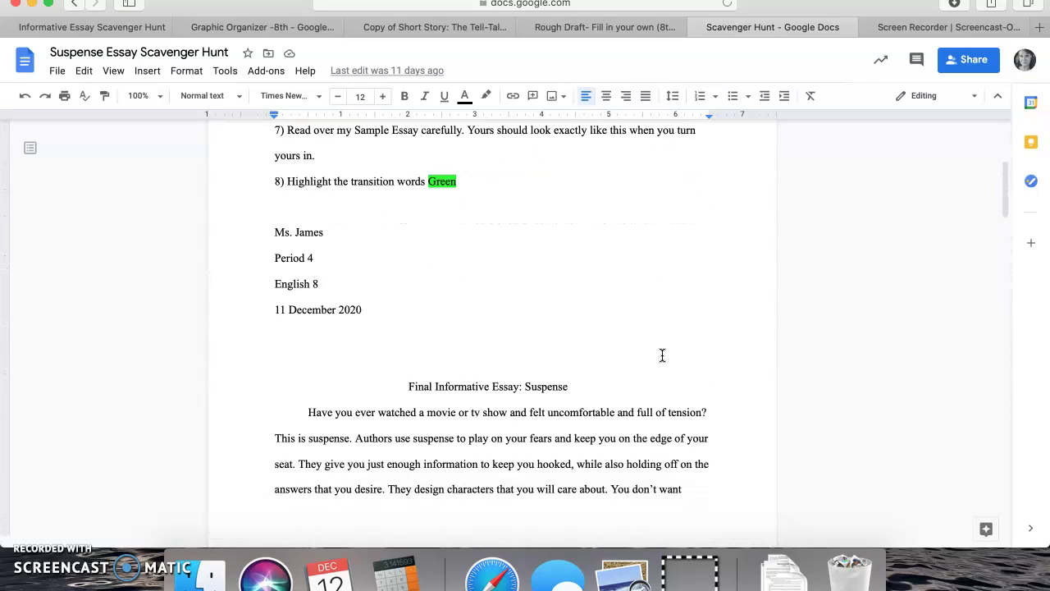
{"action": "scroll", "coordinate": [662, 354], "scroll_direction": "down", "scroll_amount": 2}
{"action": "left_click", "coordinate": [627, 205]}
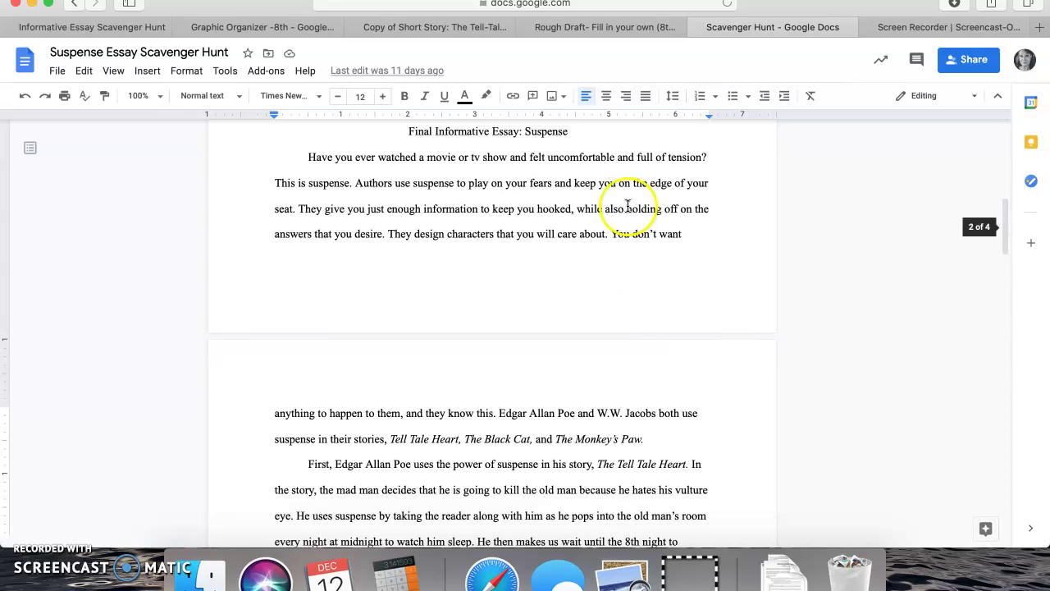
Review the graphic organizer's Tell Tale Heart point and quote, revisit the short story, and return to the Suspense Essay Rough Draft.
{"action": "left_click", "coordinate": [435, 31]}
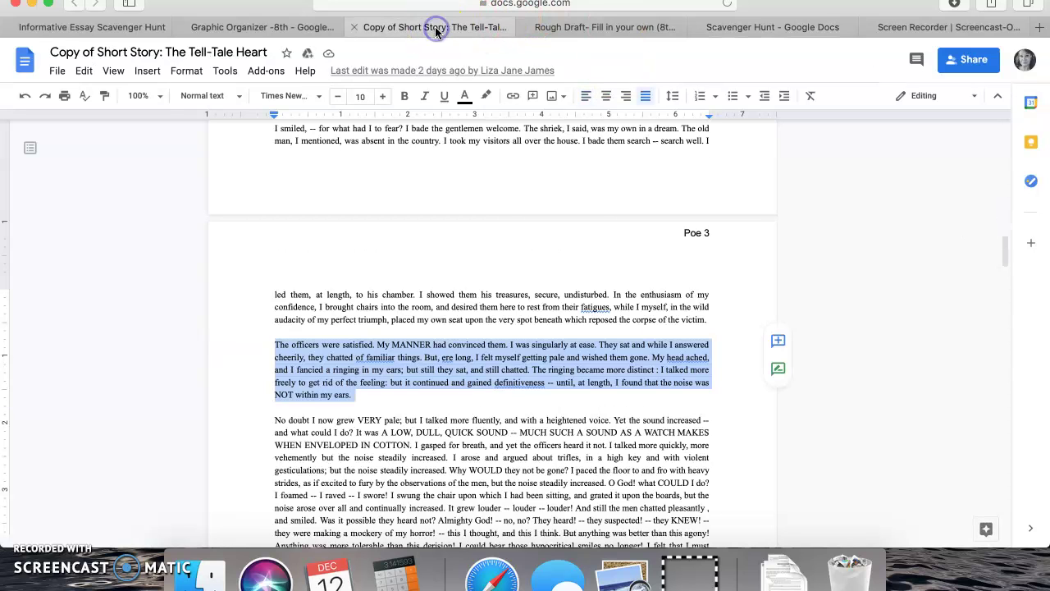
{"action": "left_click", "coordinate": [543, 31]}
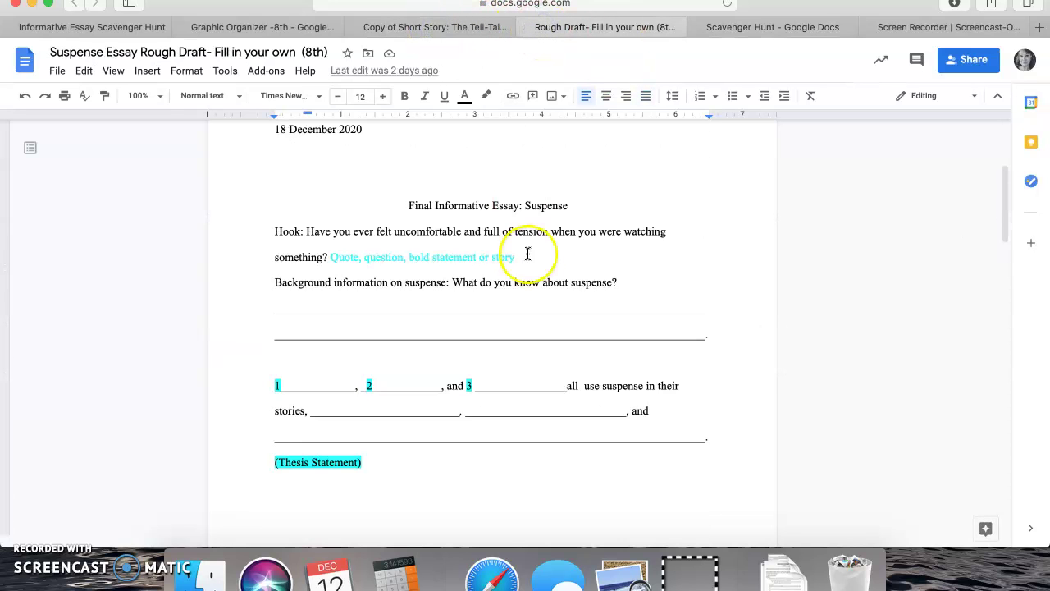
{"action": "scroll", "coordinate": [528, 259], "scroll_direction": "up", "scroll_amount": 2}
{"action": "left_click", "coordinate": [269, 29]}
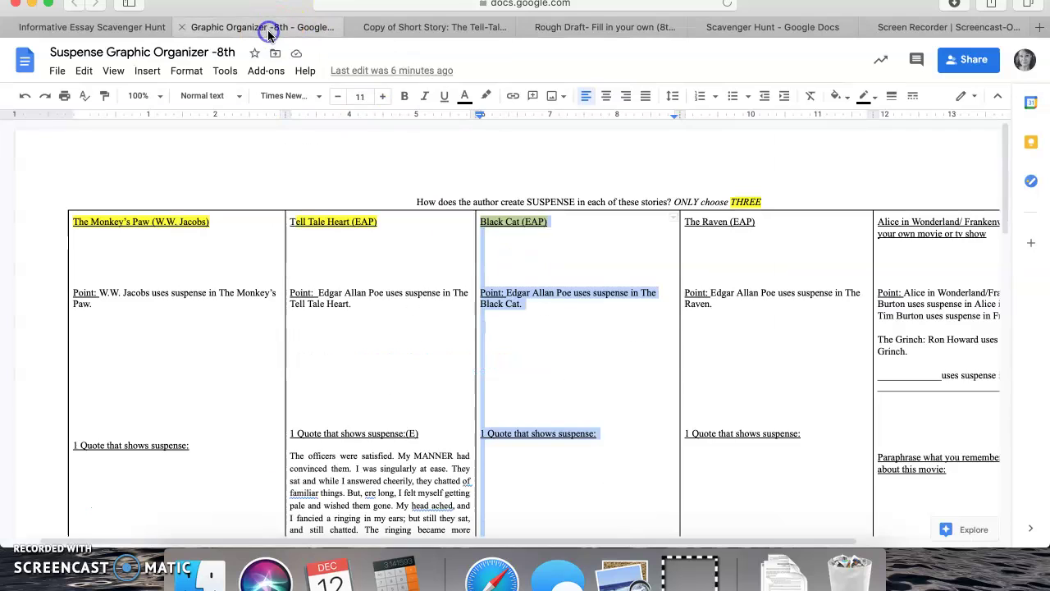
{"action": "left_click", "coordinate": [374, 163]}
{"action": "scroll", "coordinate": [500, 273], "scroll_direction": "down", "scroll_amount": 2}
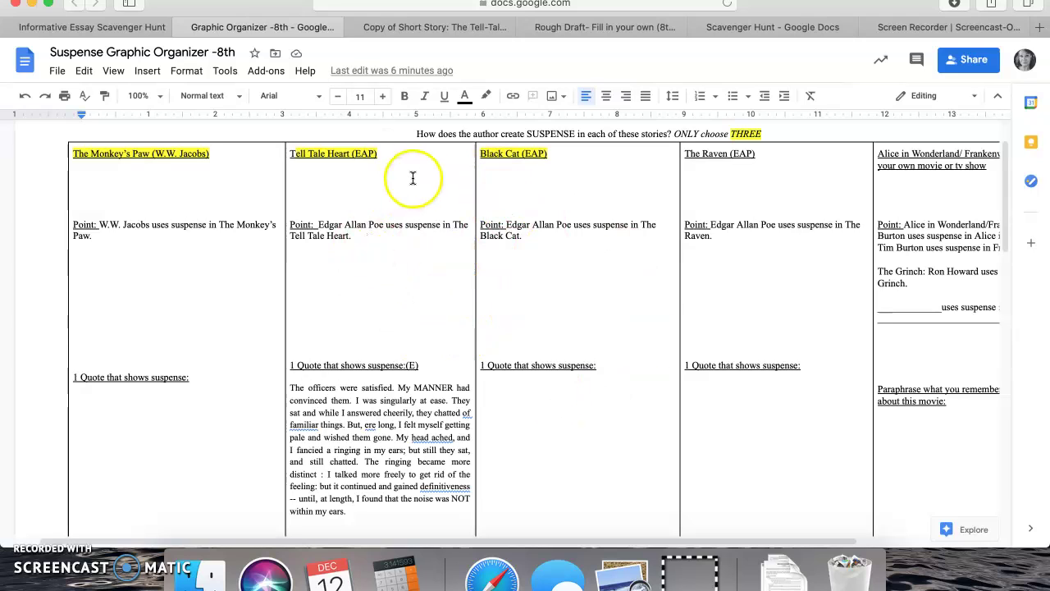
{"action": "scroll", "coordinate": [365, 371], "scroll_direction": "down", "scroll_amount": 1}
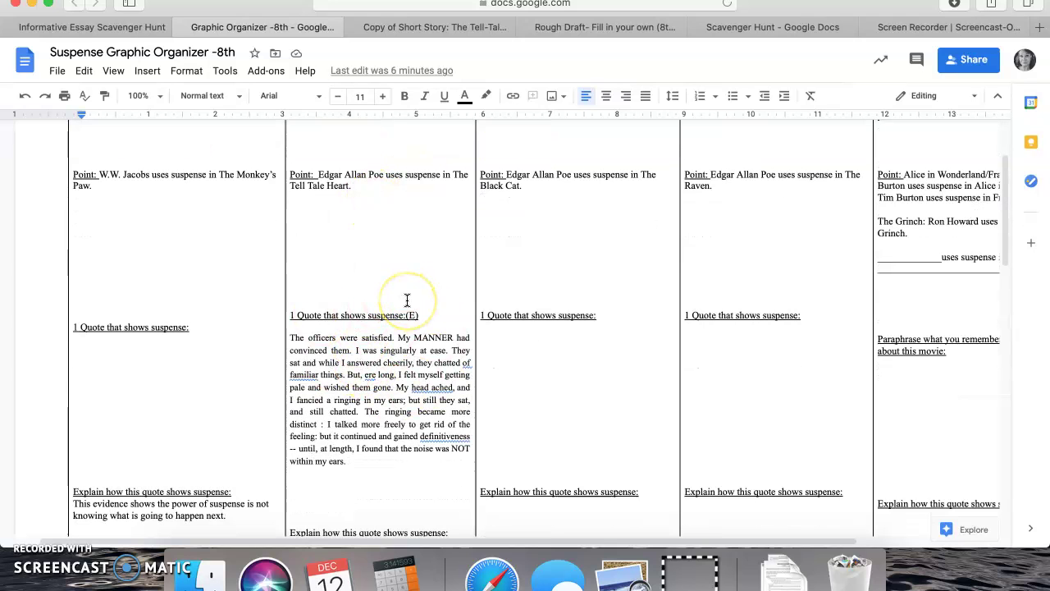
{"action": "scroll", "coordinate": [421, 260], "scroll_direction": "up", "scroll_amount": 3}
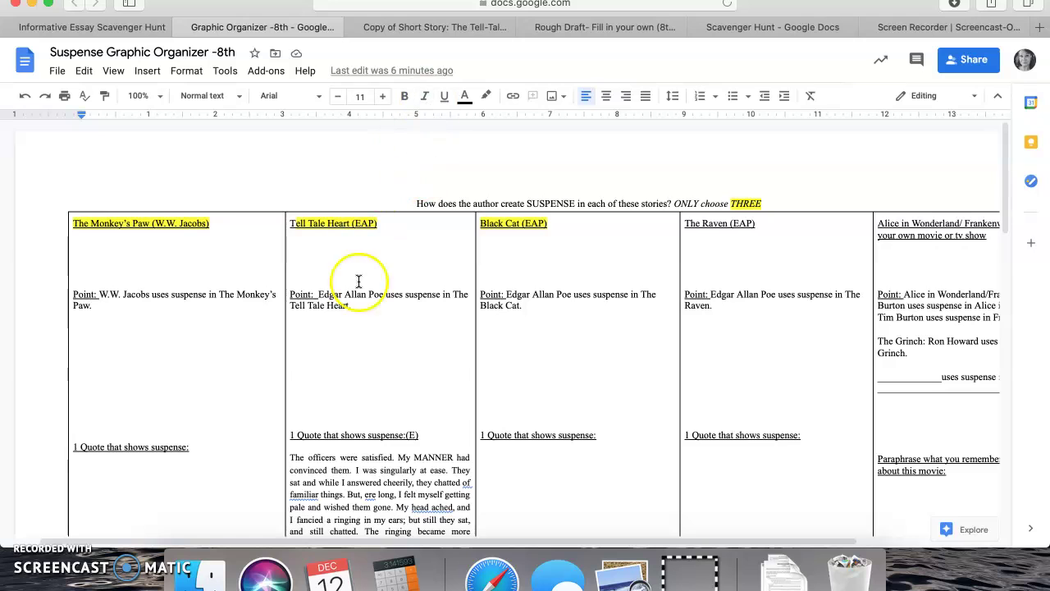
{"action": "left_click", "coordinate": [408, 27]}
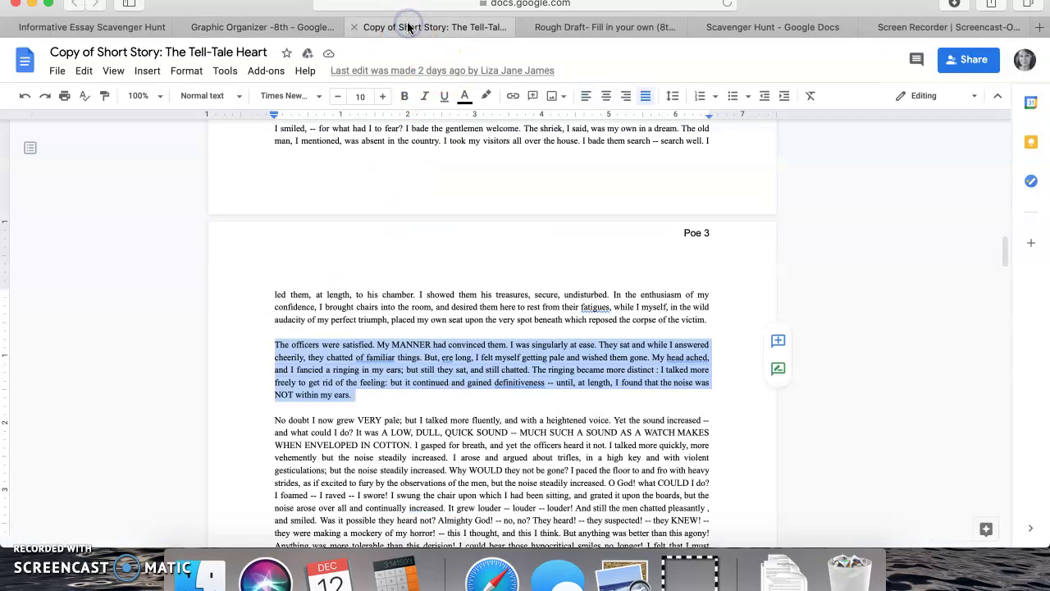
{"action": "left_click", "coordinate": [567, 29]}
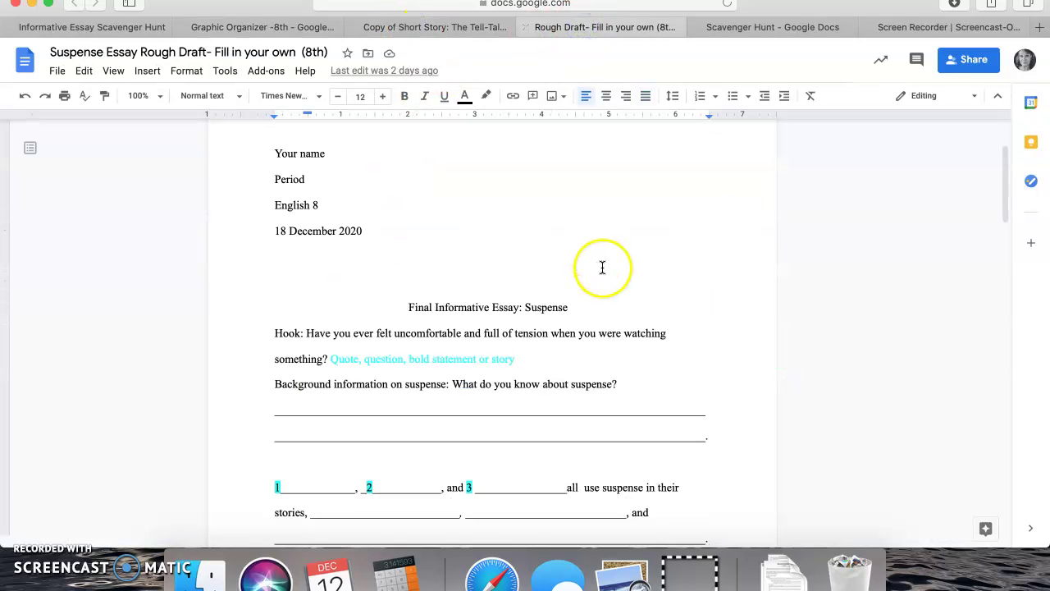